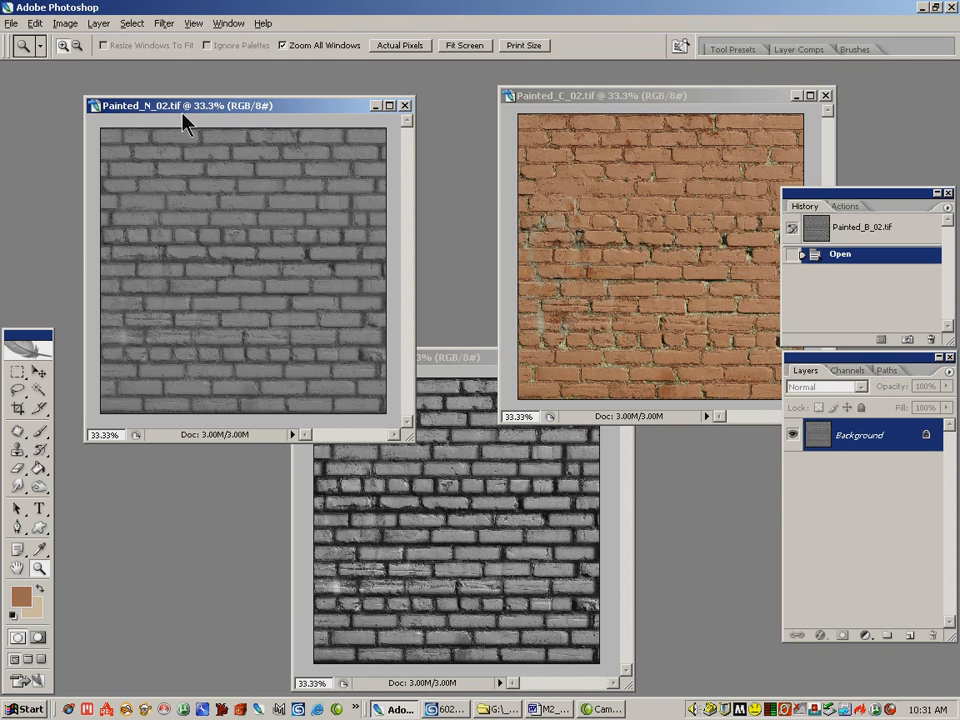
# Compare the open brick textures Painted_N_02, Painted_S_02 and Painted_C_02 side by side, briefly zooming all of them to 50%
pyautogui.moveTo(169, 94); pyautogui.dragTo(157, 80)
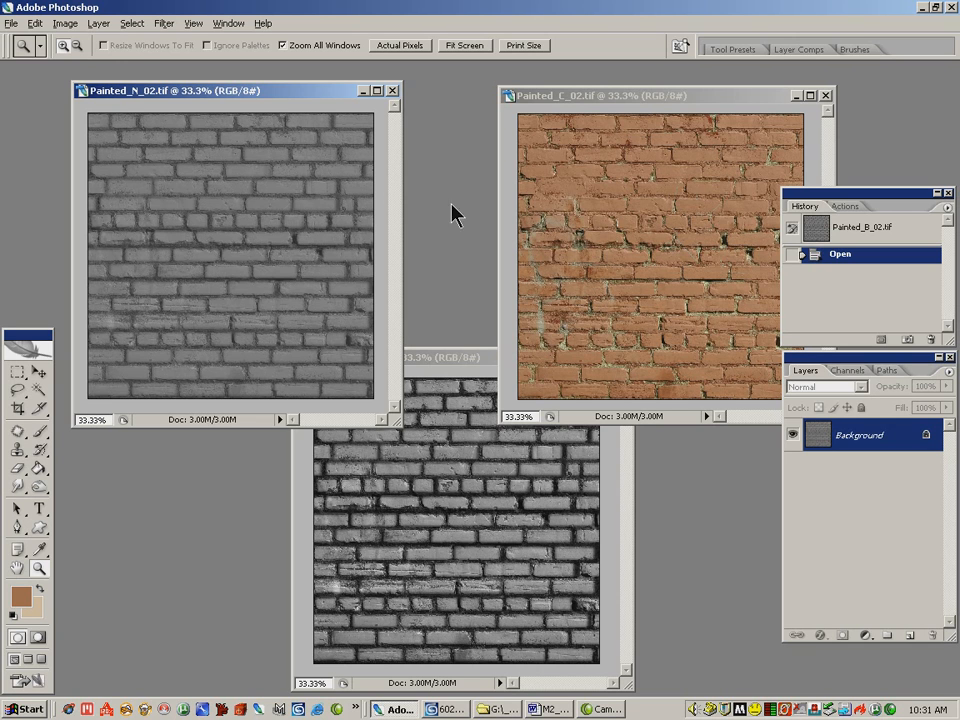
pyautogui.click(448, 357)
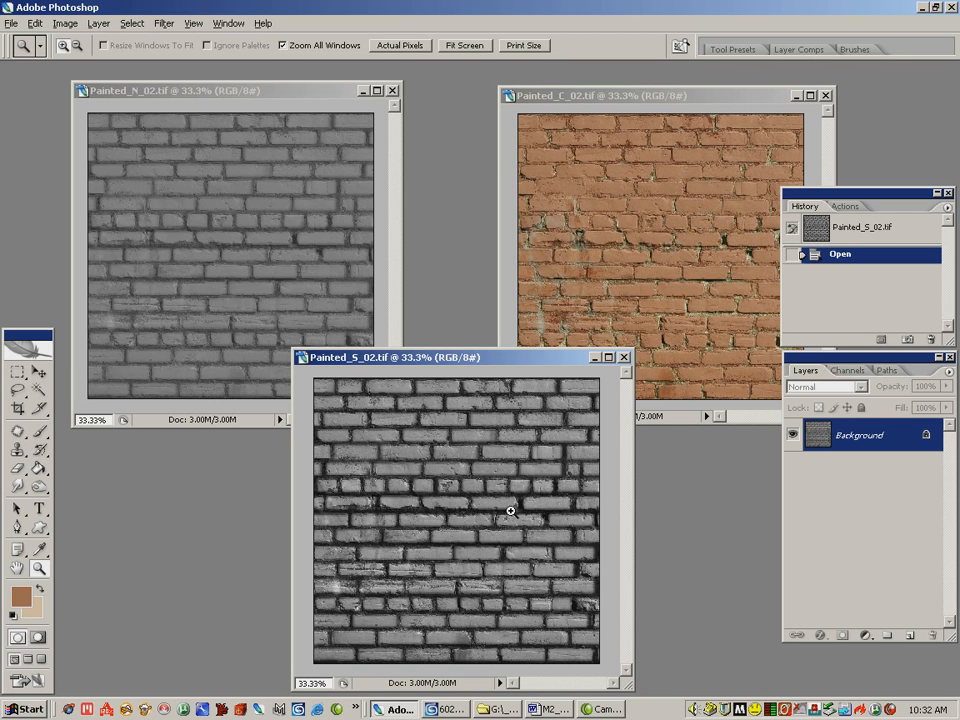
pyautogui.click(645, 95)
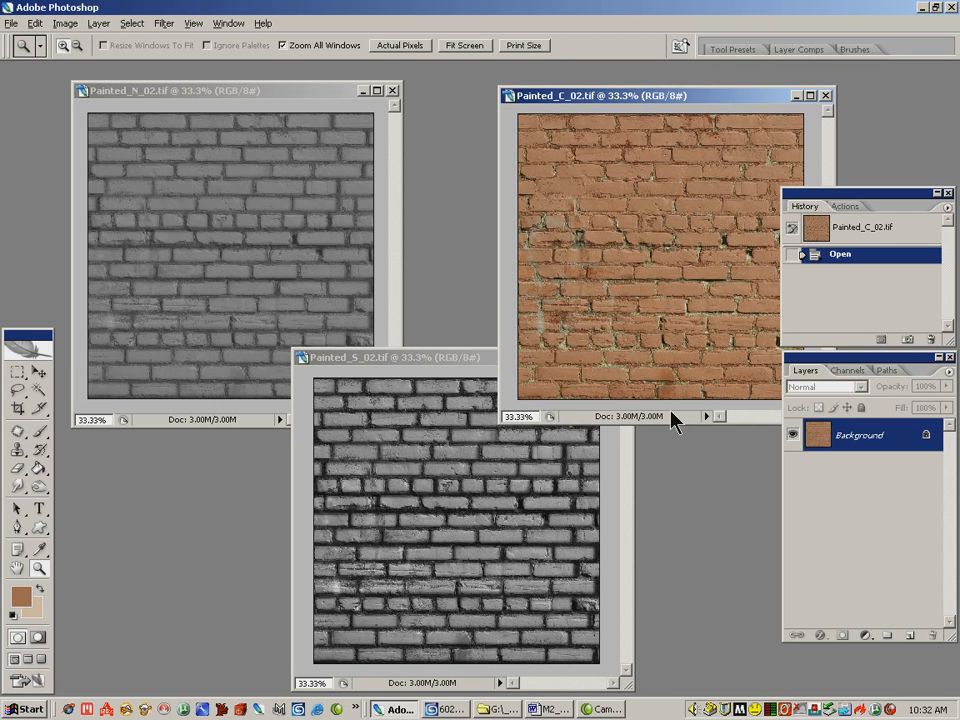
pyautogui.moveTo(647, 98); pyautogui.dragTo(590, 92)
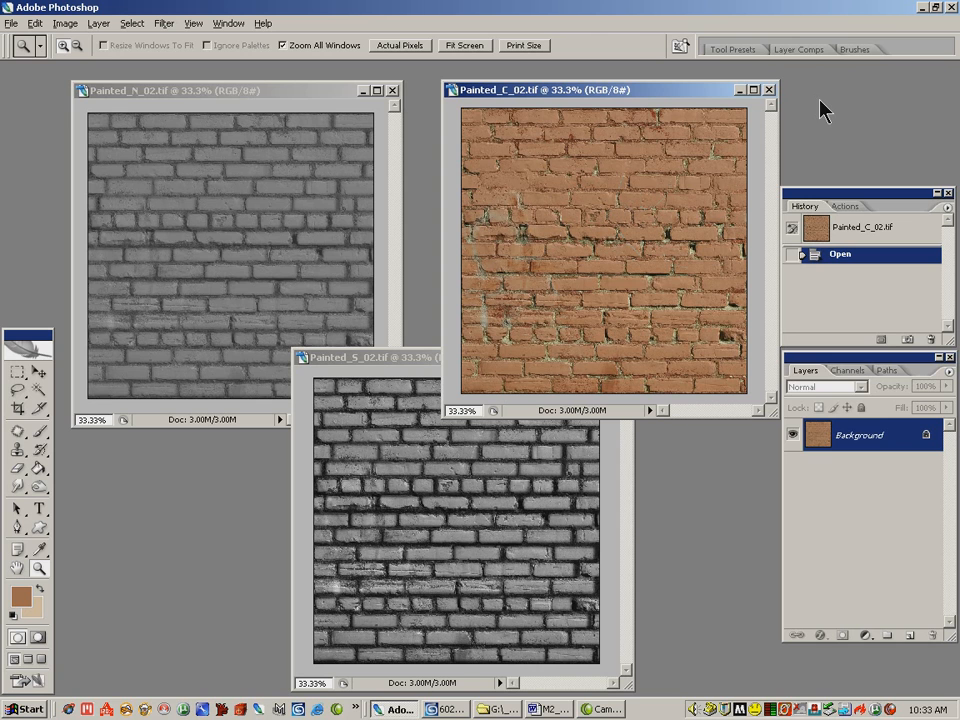
pyautogui.click(587, 252)
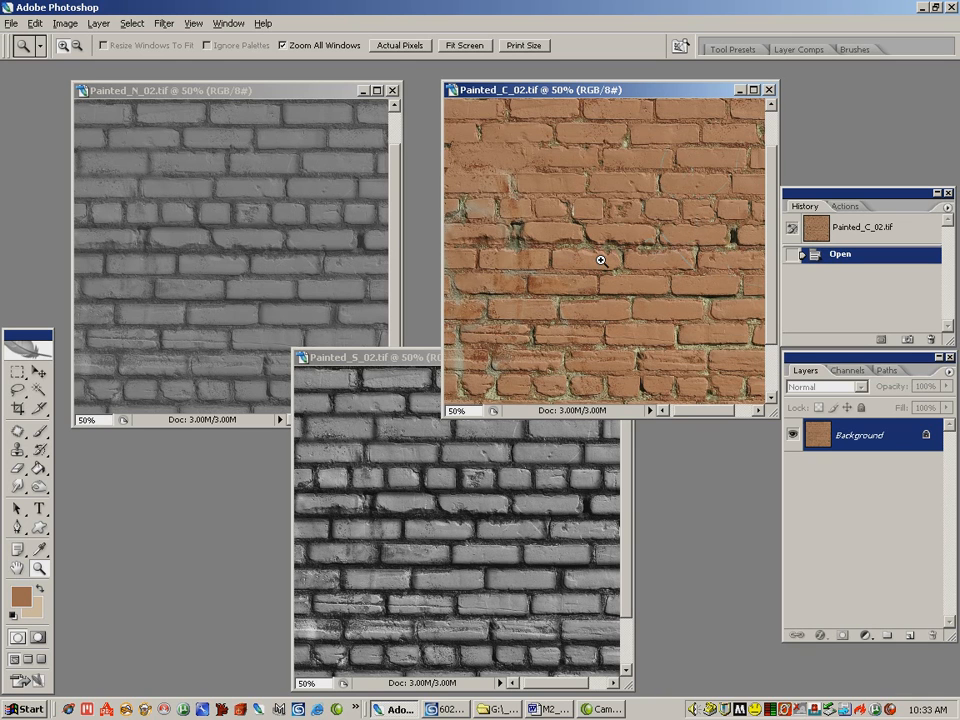
pyautogui.keyDown('alt'); pyautogui.click(605, 258); pyautogui.keyUp('alt')
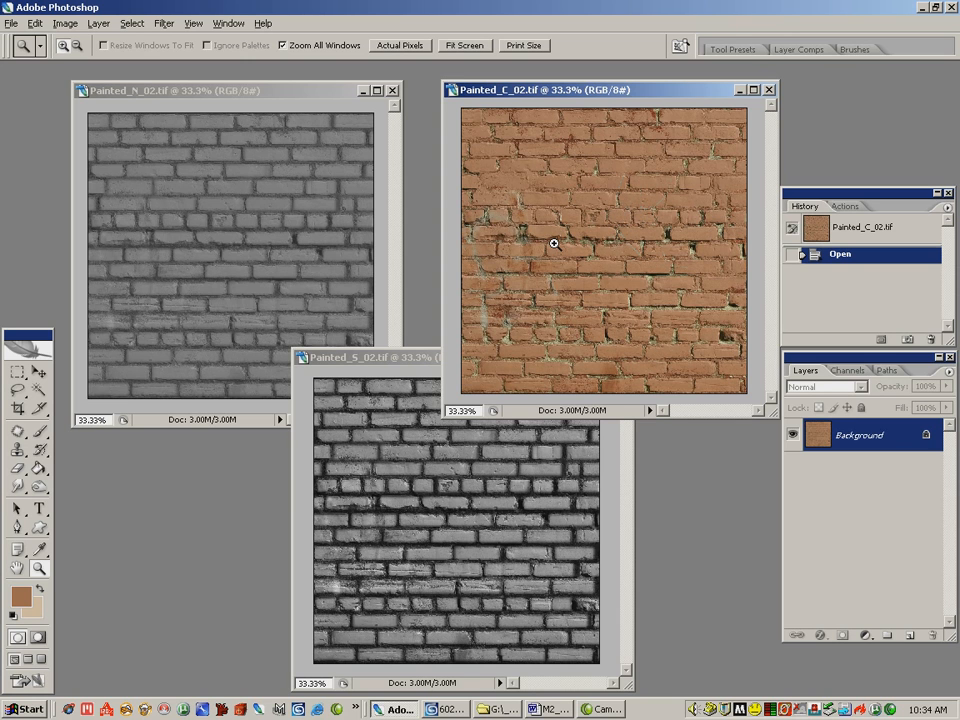
# Close Painted_N_02.tif without saving and Painted_S_02.tif, keeping only Painted_C_02.tif open in the workspace
pyautogui.click(300, 88)
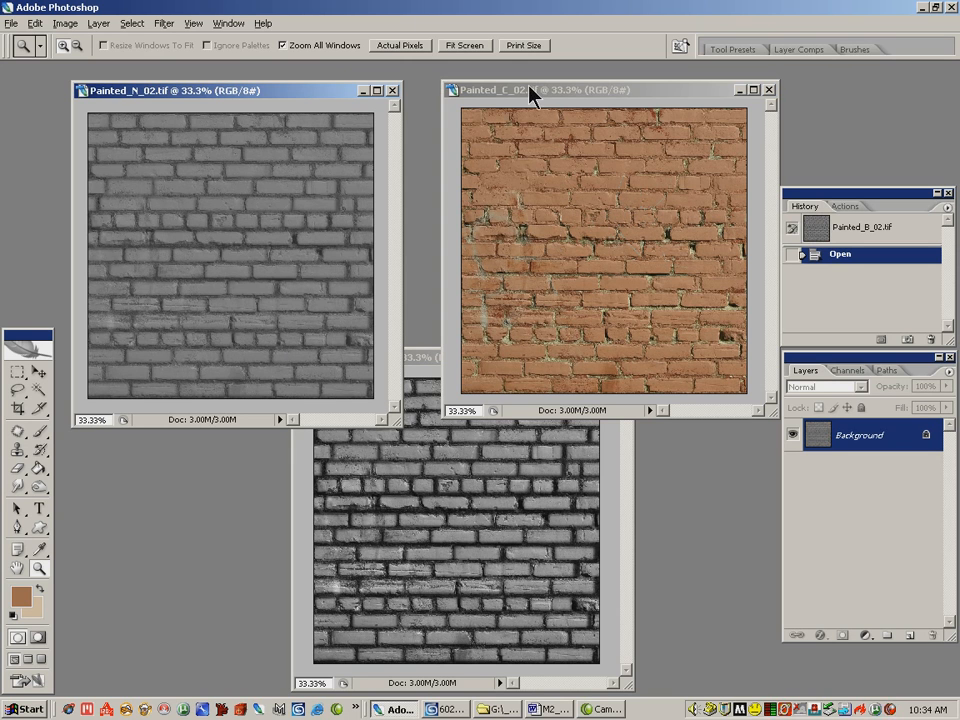
pyautogui.click(394, 91)
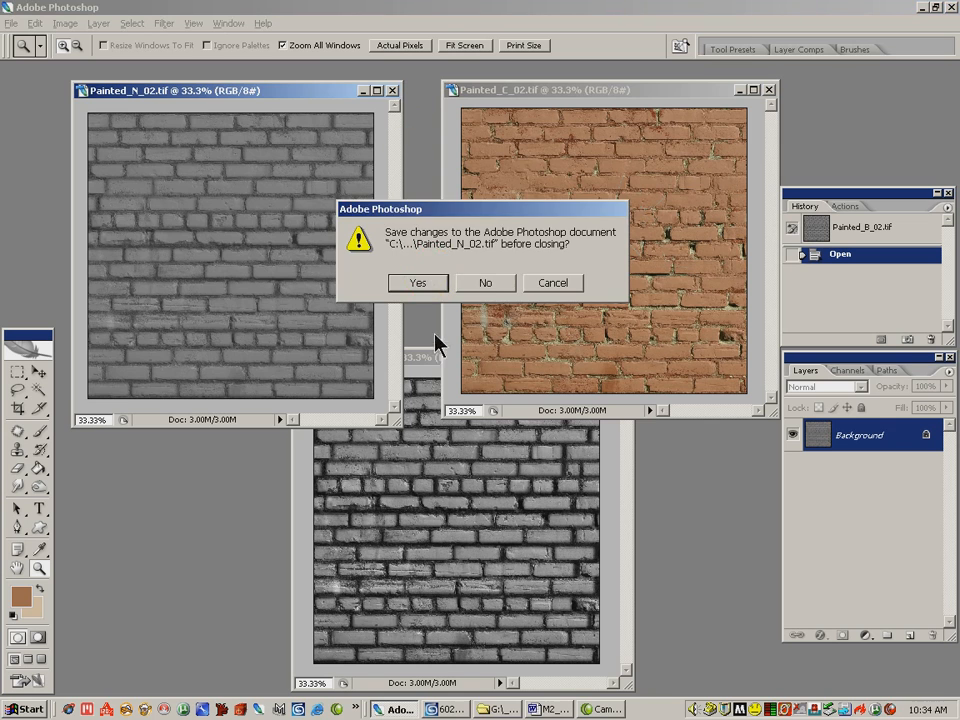
pyautogui.click(487, 281)
pyautogui.moveTo(400, 352); pyautogui.dragTo(122, 141)
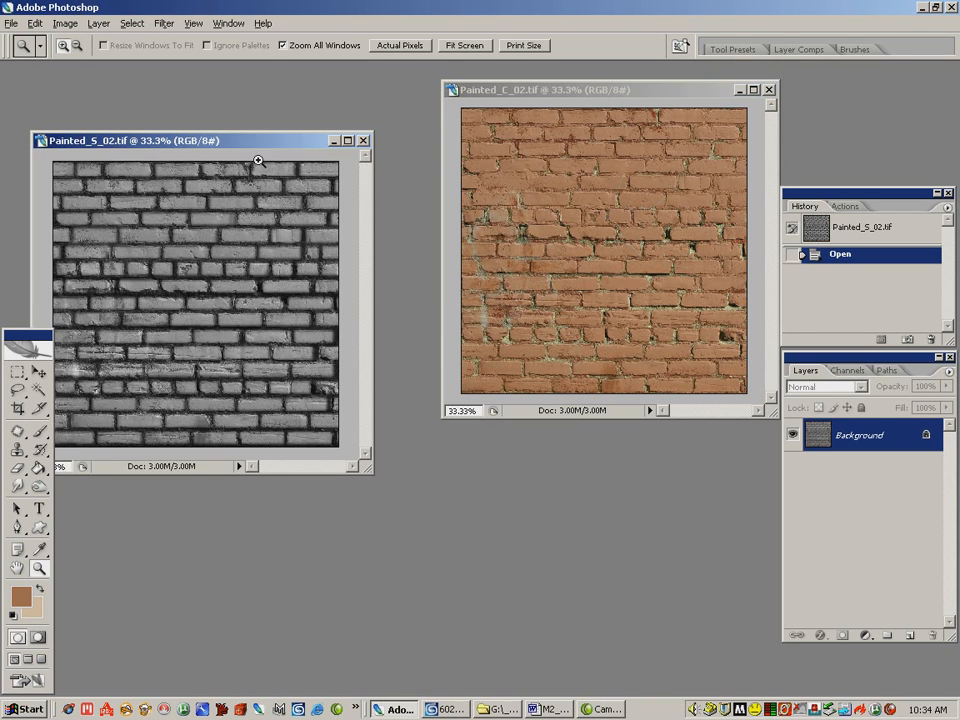
pyautogui.click(366, 142)
pyautogui.moveTo(576, 96); pyautogui.dragTo(338, 120)
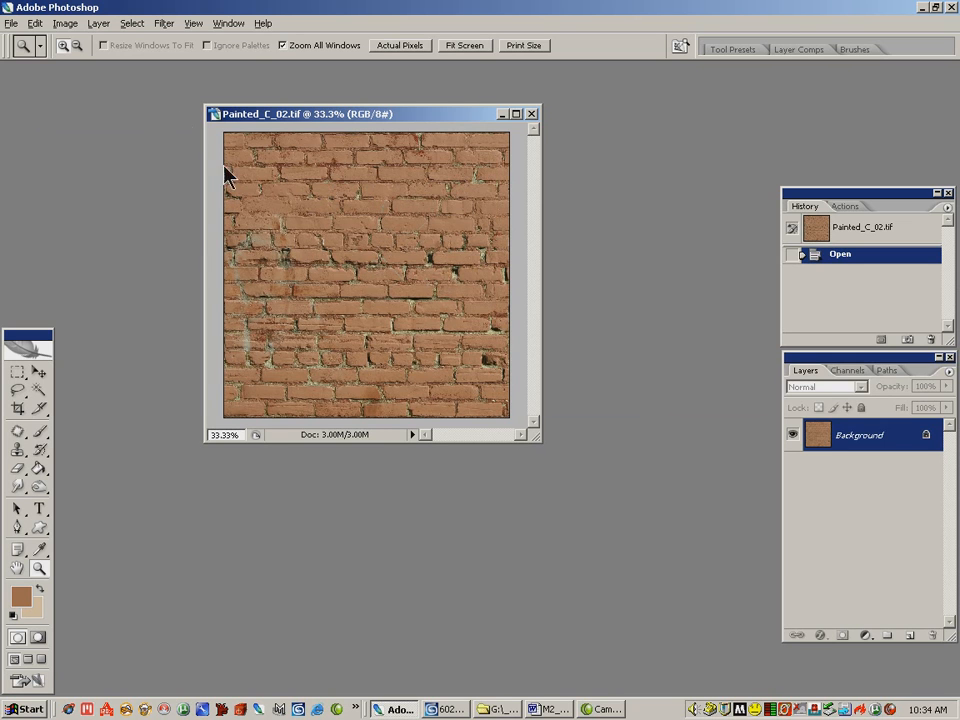
# Remove all color from the Painted_C_02.tif brick texture with Hue/Saturation by setting the saturation to -100
pyautogui.click(63, 24)
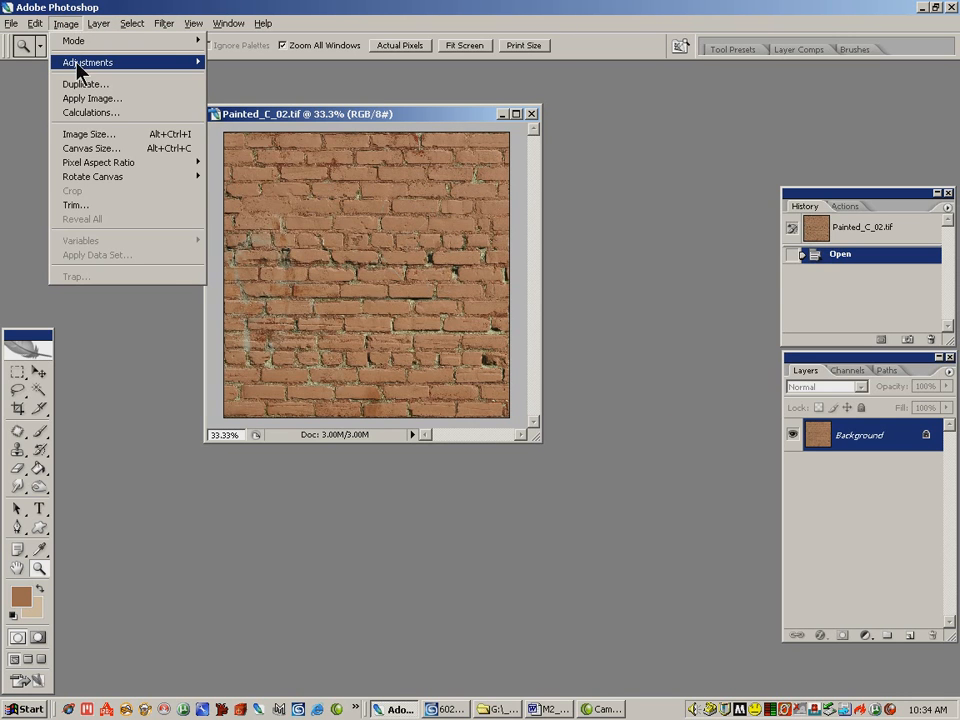
pyautogui.moveTo(175, 63)
pyautogui.click(252, 169)
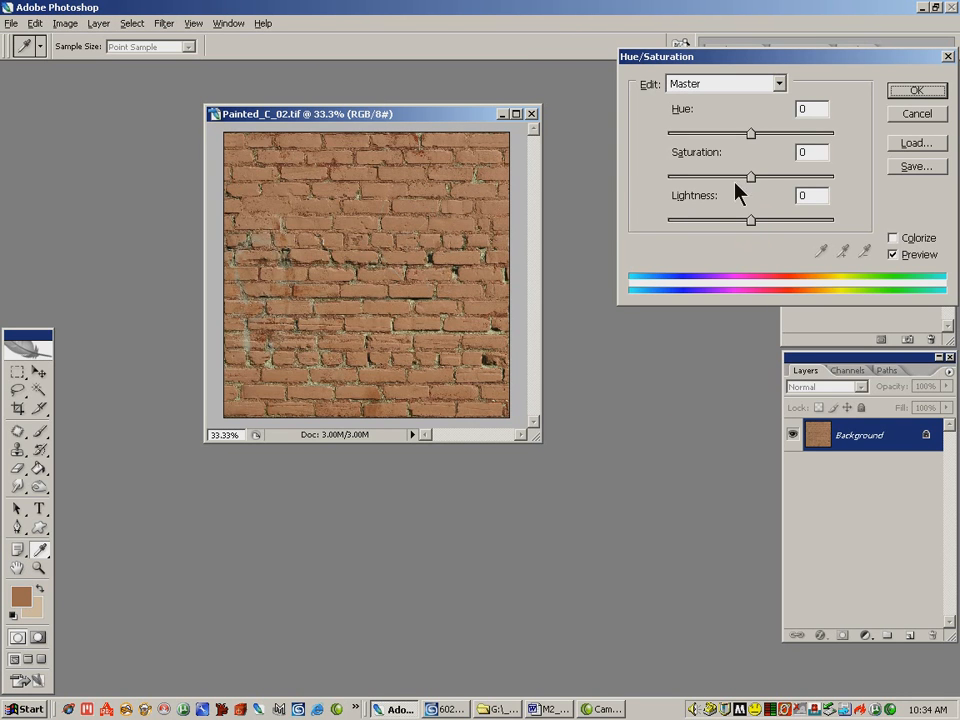
pyautogui.moveTo(751, 176); pyautogui.dragTo(636, 183)
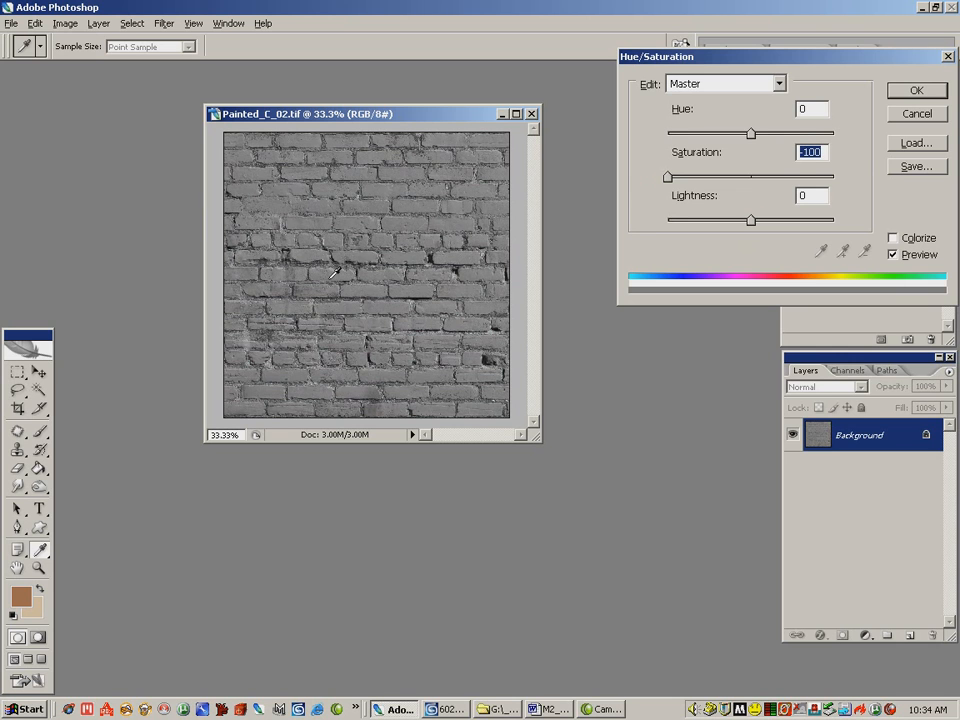
pyautogui.moveTo(794, 63); pyautogui.dragTo(732, 70)
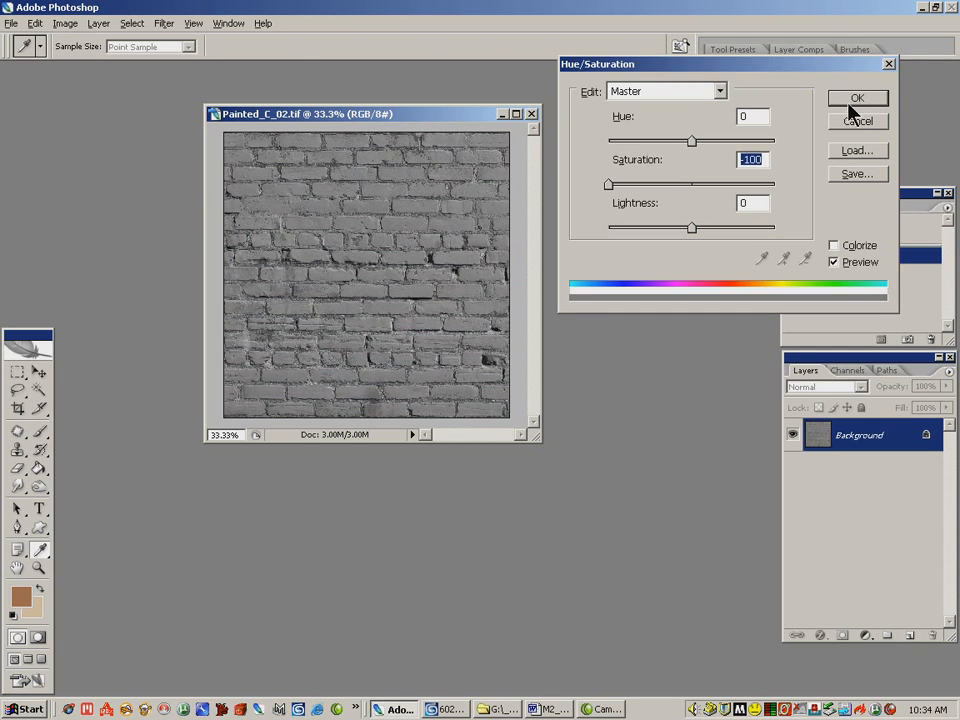
pyautogui.click(840, 103)
pyautogui.click(337, 120)
# Apply Brightness/Contrast to the gray brick texture with brightness +15 and contrast -25
pyautogui.click(64, 23)
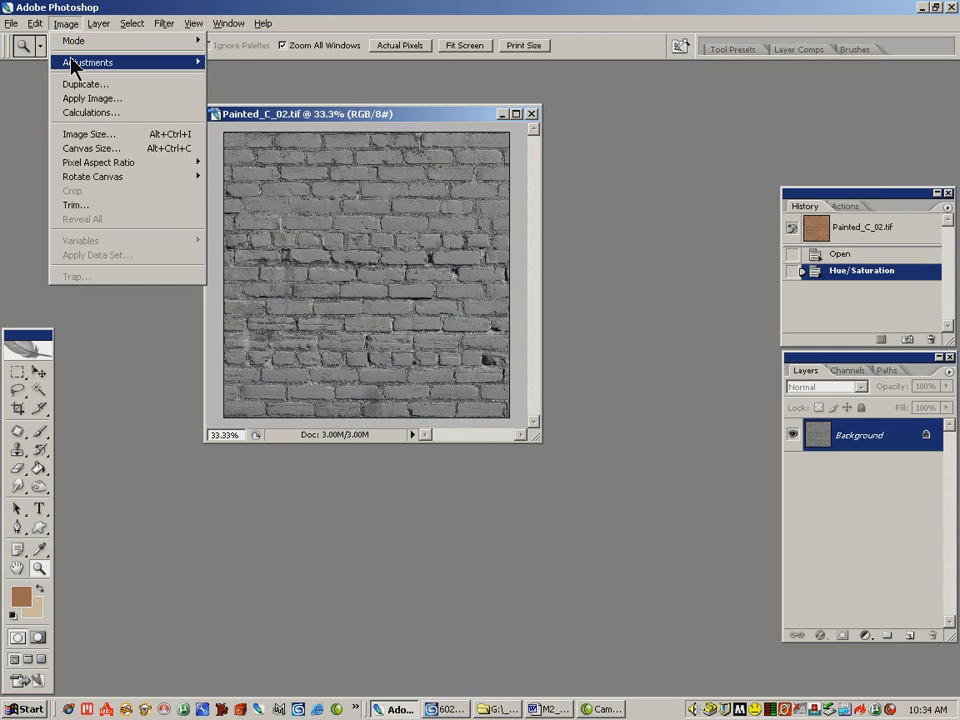
pyautogui.moveTo(137, 63)
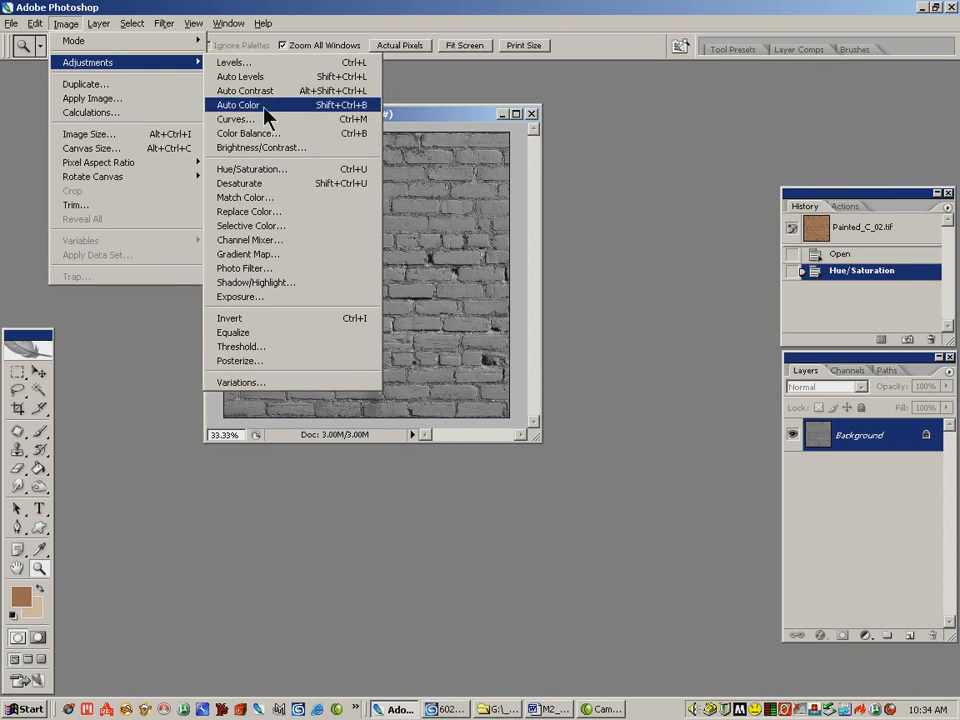
pyautogui.click(268, 148)
pyautogui.moveTo(671, 242); pyautogui.dragTo(648, 246)
pyautogui.moveTo(669, 194); pyautogui.dragTo(682, 196)
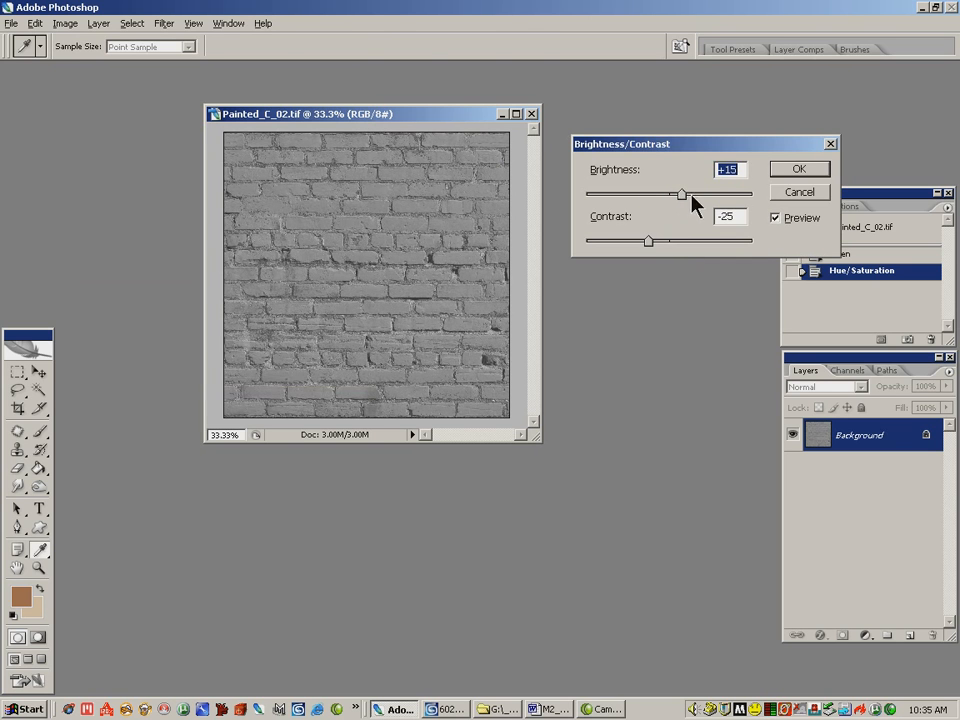
pyautogui.click(787, 170)
# Zoom the brick texture to 50%, enlarge its window to fit the wall's full width, and select the Brush tool
pyautogui.press('z')
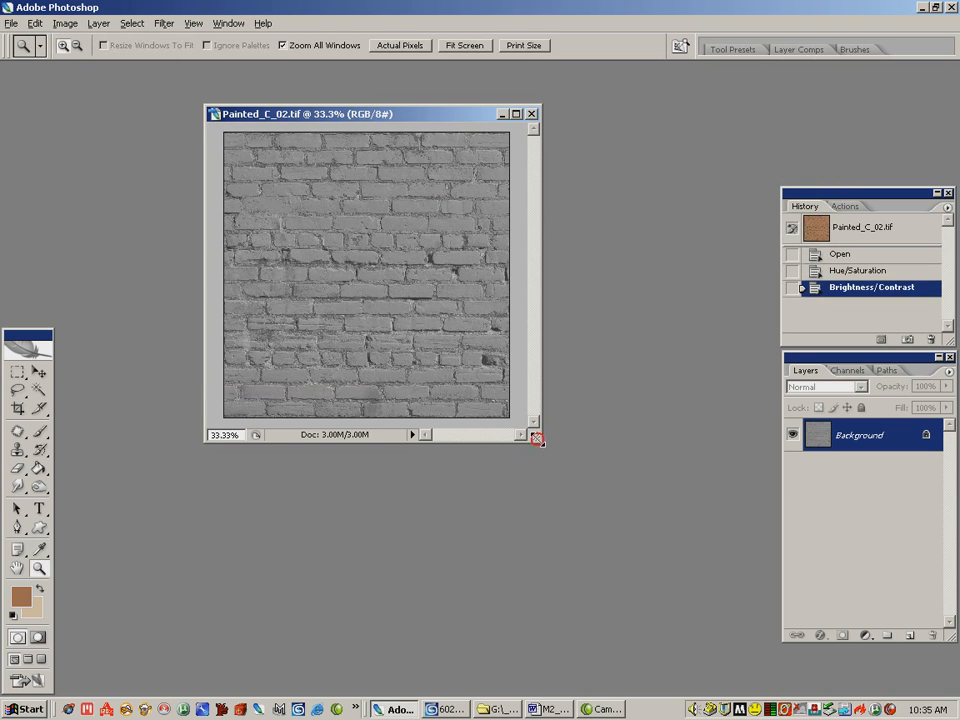
pyautogui.click(431, 288)
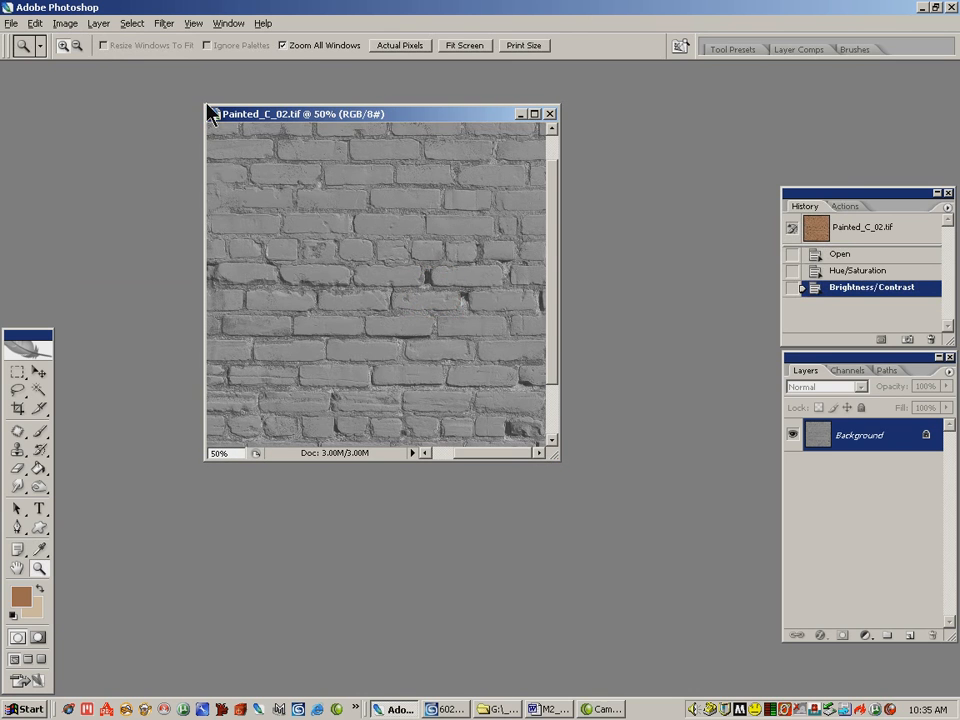
pyautogui.moveTo(205, 105); pyautogui.dragTo(131, 69)
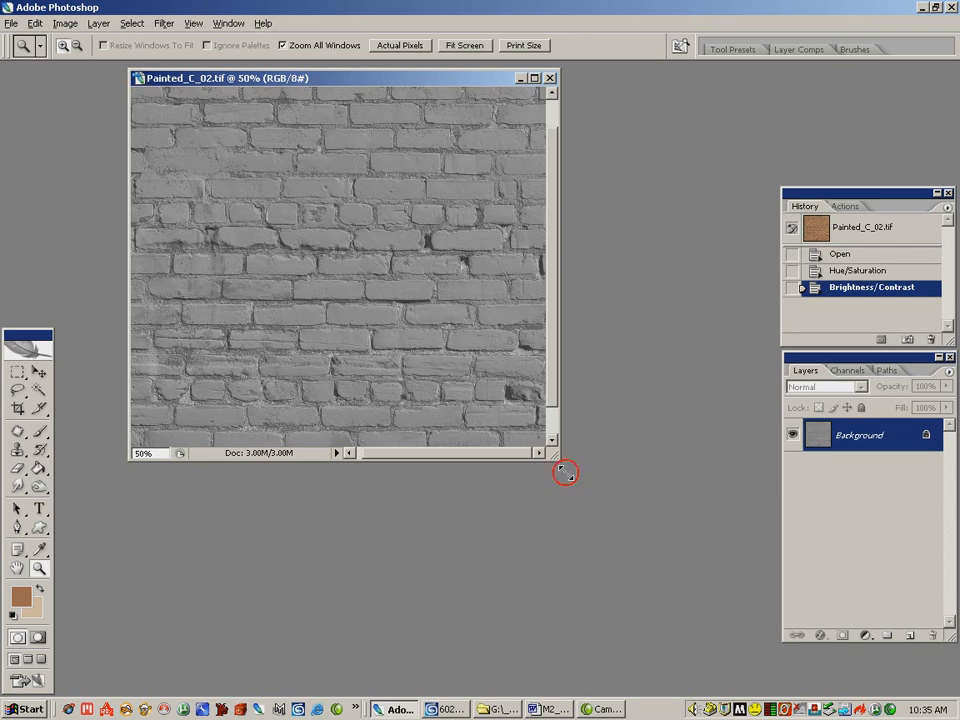
pyautogui.moveTo(557, 459); pyautogui.dragTo(607, 522)
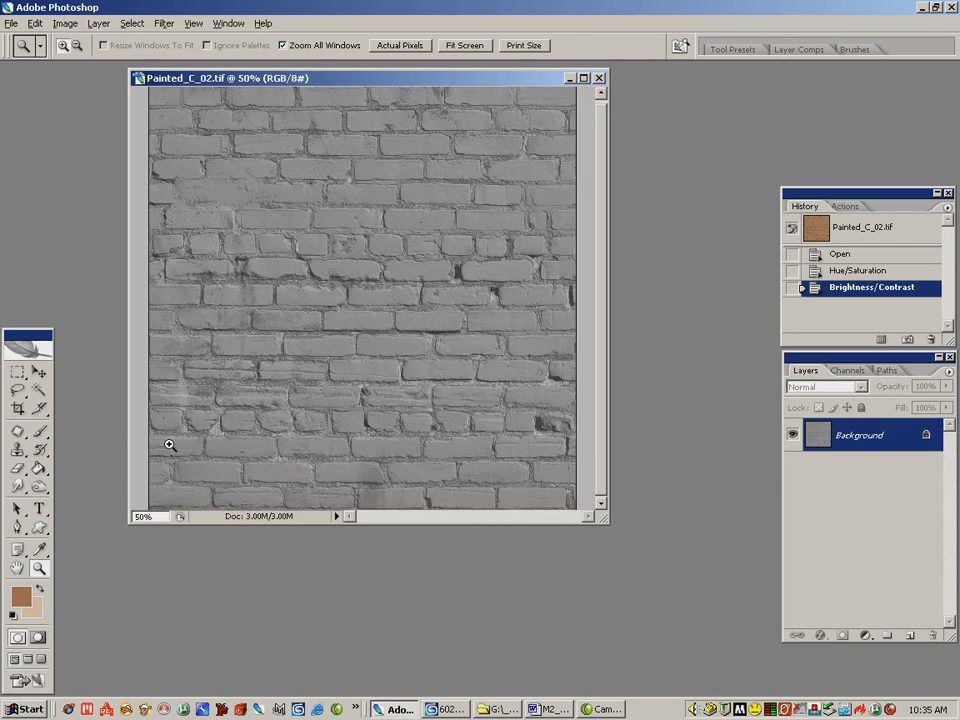
pyautogui.click(40, 432)
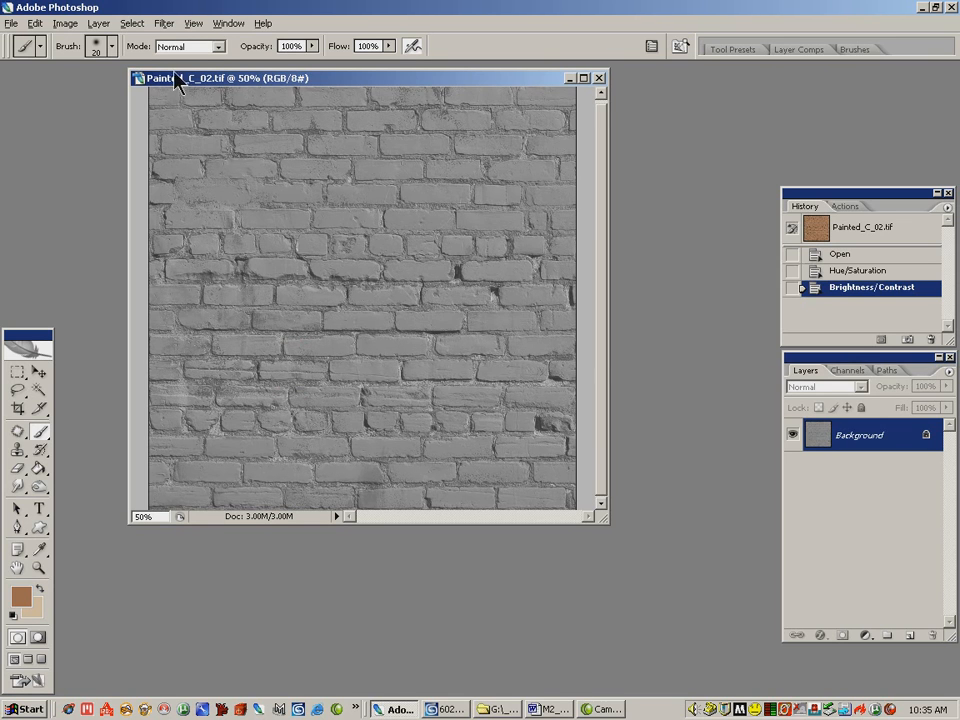
# Start a Surface Blur on the brick texture with a radius of 5 pixels and a threshold of 11 levels
pyautogui.click(160, 24)
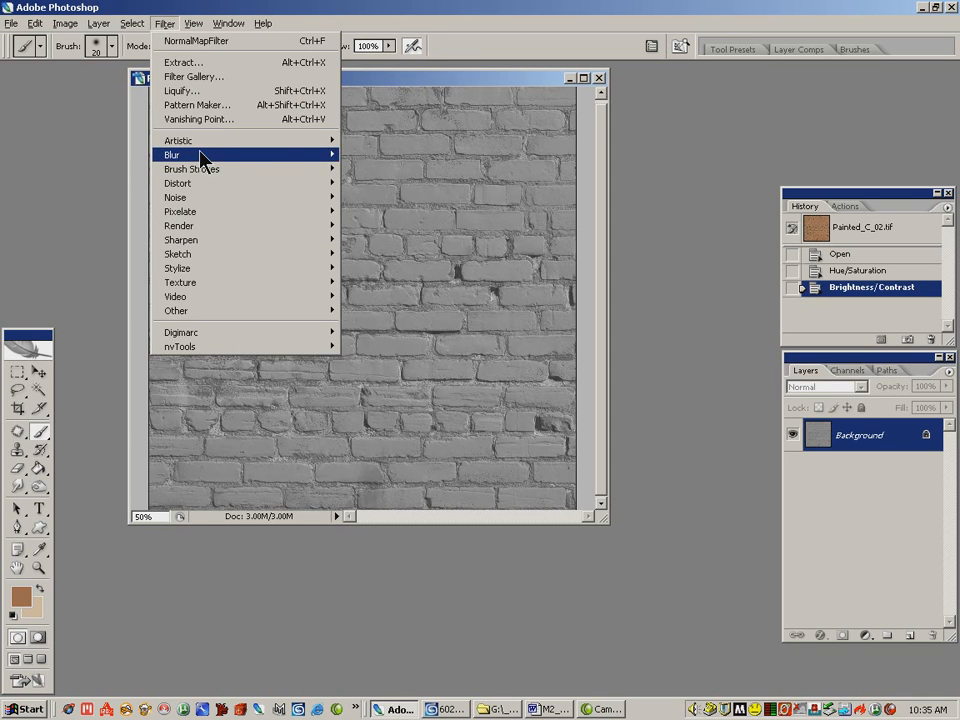
pyautogui.moveTo(326, 158)
pyautogui.click(381, 298)
pyautogui.click(453, 266)
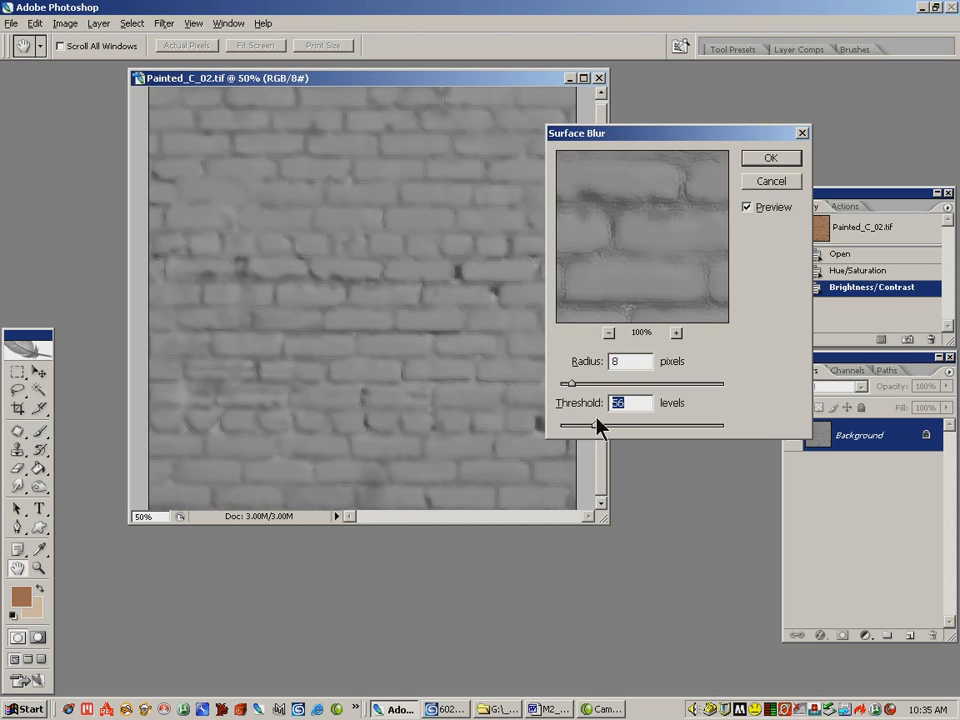
pyautogui.moveTo(589, 425); pyautogui.dragTo(568, 392)
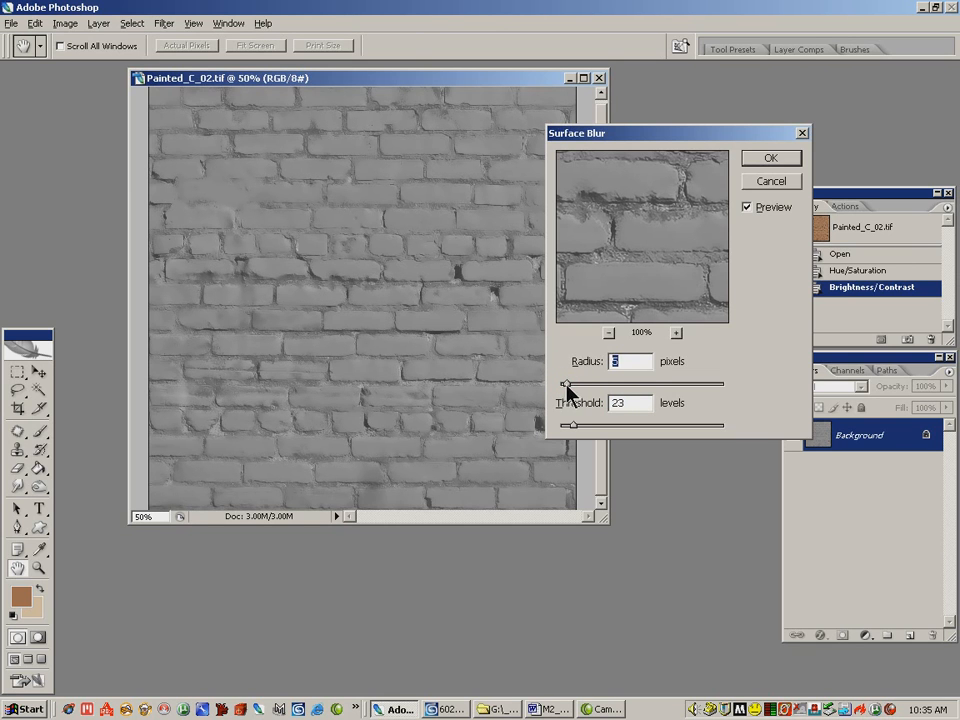
pyautogui.moveTo(574, 425)
pyautogui.mouseDown()
pyautogui.moveTo(561, 424)
pyautogui.moveTo(568, 435)
pyautogui.mouseUp()
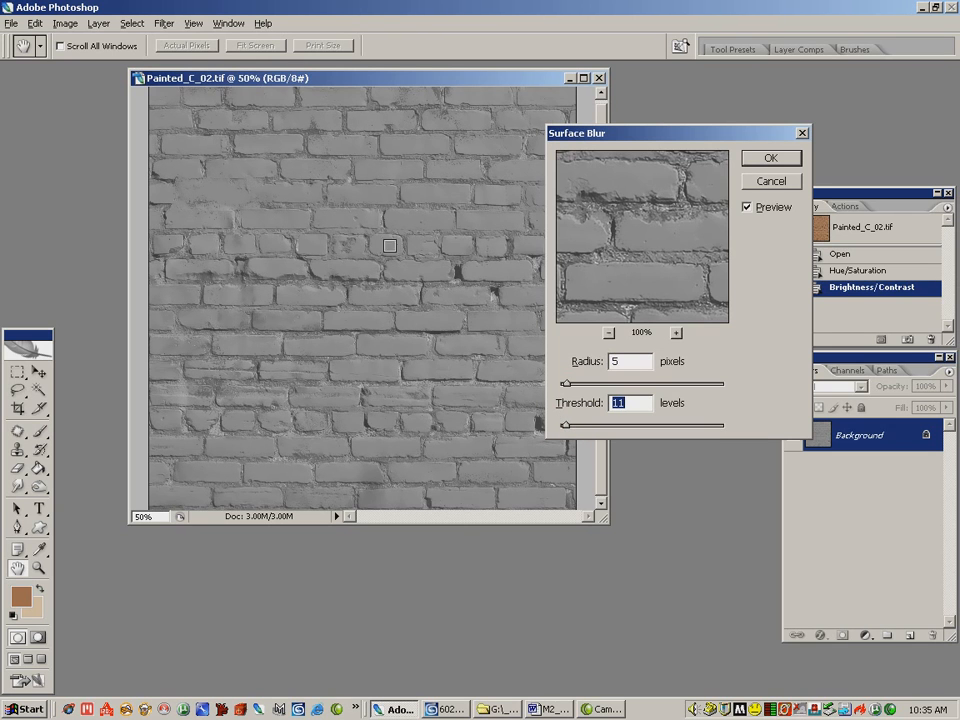
# Try a Surface Blur radius of 9 pixels, checking another area of bricks and comparing with the preview off
pyautogui.click(649, 191)
pyautogui.moveTo(649, 191); pyautogui.dragTo(658, 236)
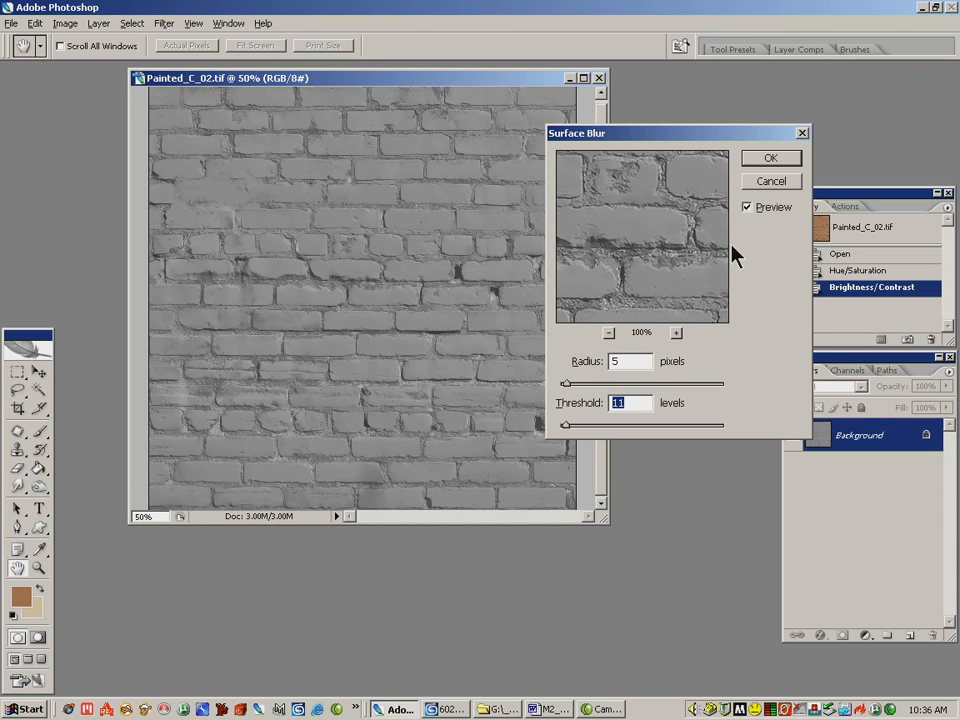
pyautogui.click(750, 211)
pyautogui.moveTo(568, 382); pyautogui.dragTo(574, 382)
pyautogui.click(747, 207)
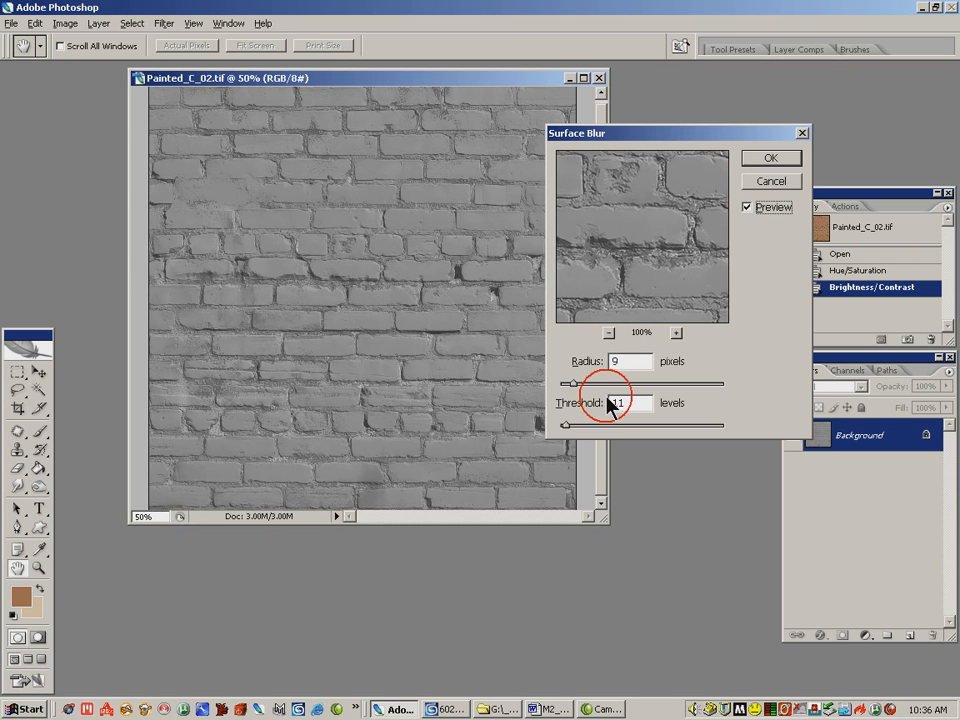
# Try a Surface Blur threshold of 19 levels with a radius of 7 pixels
pyautogui.moveTo(566, 427); pyautogui.dragTo(571, 384)
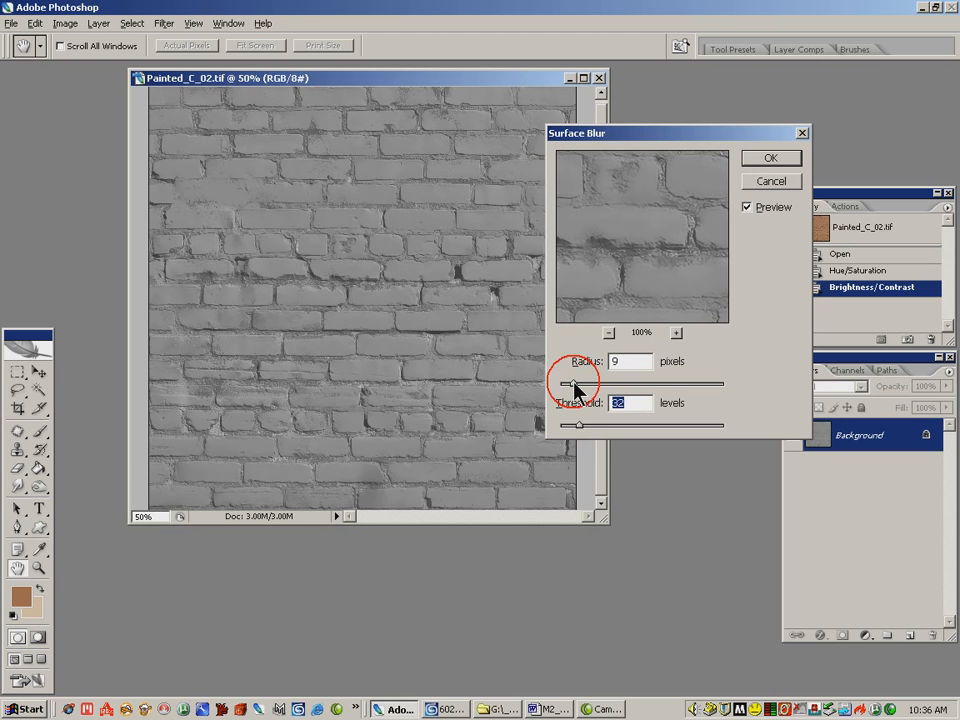
pyautogui.click(576, 425)
pyautogui.moveTo(577, 428); pyautogui.dragTo(570, 384)
pyautogui.click(572, 384)
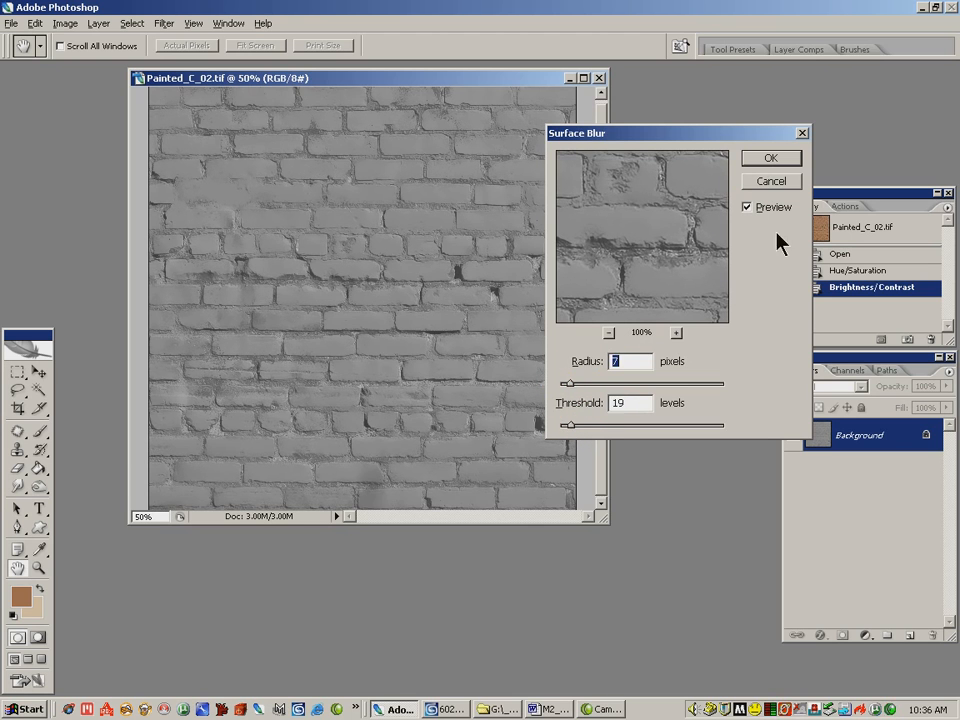
# Lower the Surface Blur radius slightly, fine-tune the threshold, and apply the filter to the brick texture
pyautogui.click(746, 207)
pyautogui.moveTo(568, 383); pyautogui.dragTo(565, 383)
pyautogui.moveTo(572, 430); pyautogui.dragTo(570, 426)
pyautogui.click(769, 160)
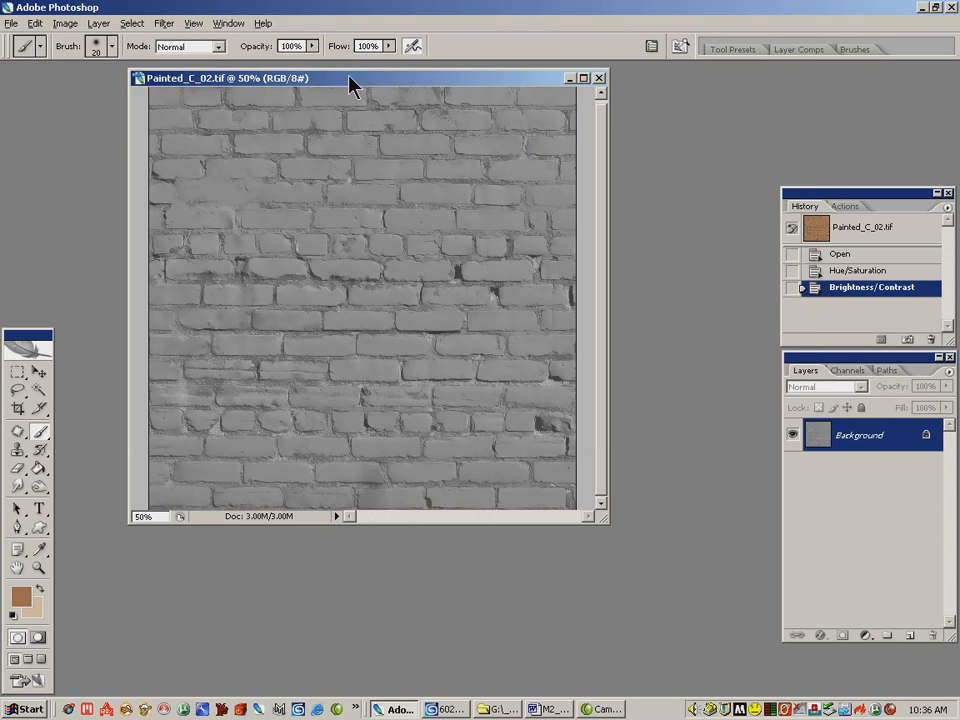
pyautogui.moveTo(349, 78); pyautogui.dragTo(410, 110)
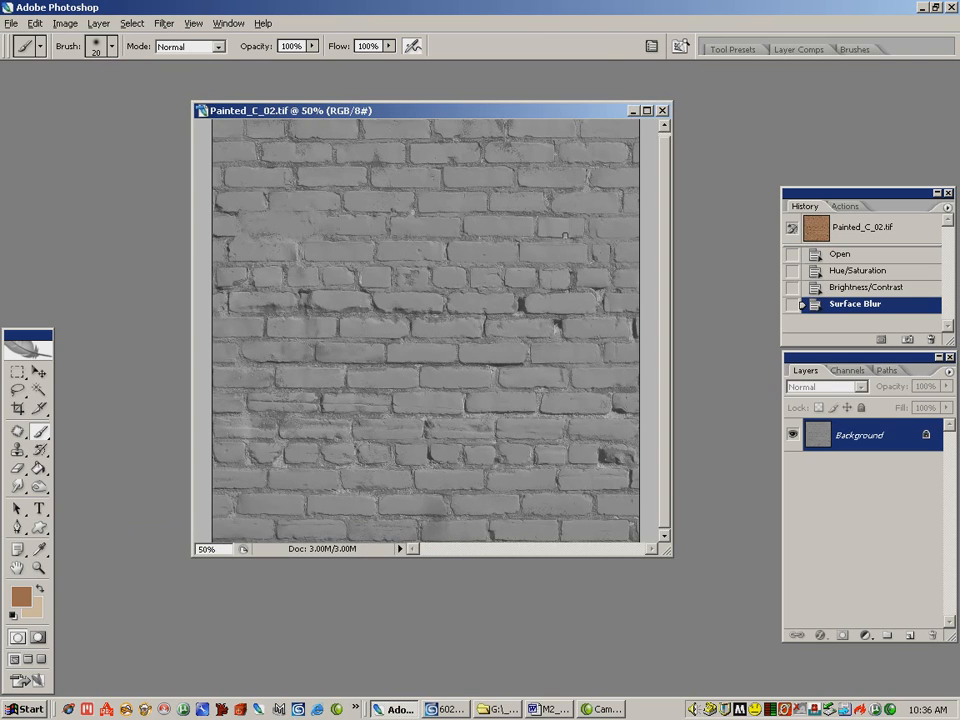
pyautogui.moveTo(328, 114); pyautogui.dragTo(389, 86)
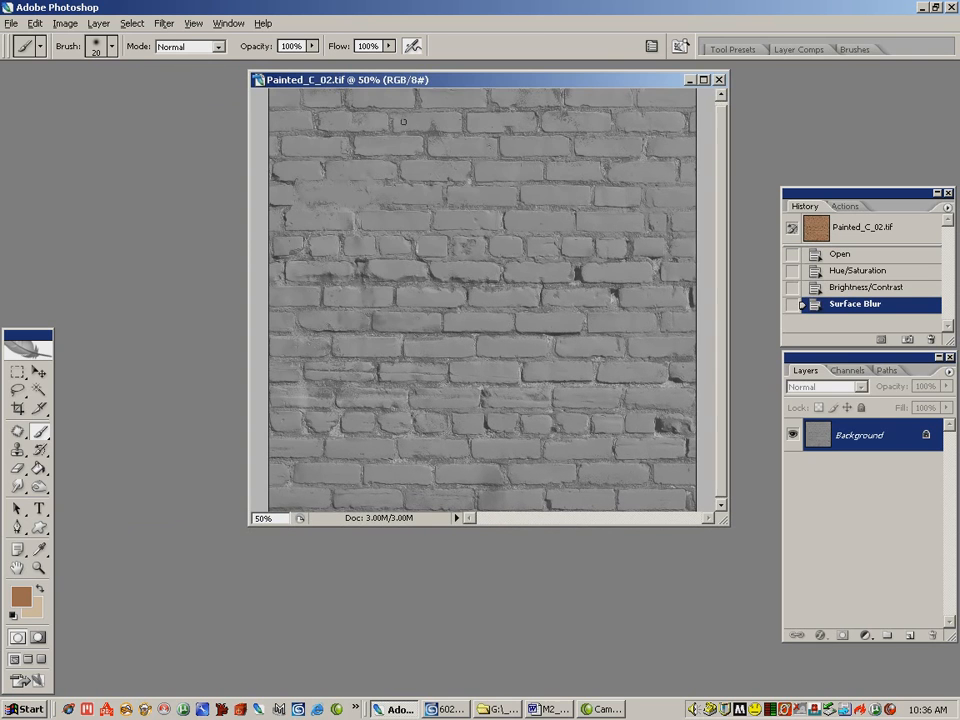
pyautogui.moveTo(506, 79); pyautogui.dragTo(406, 90)
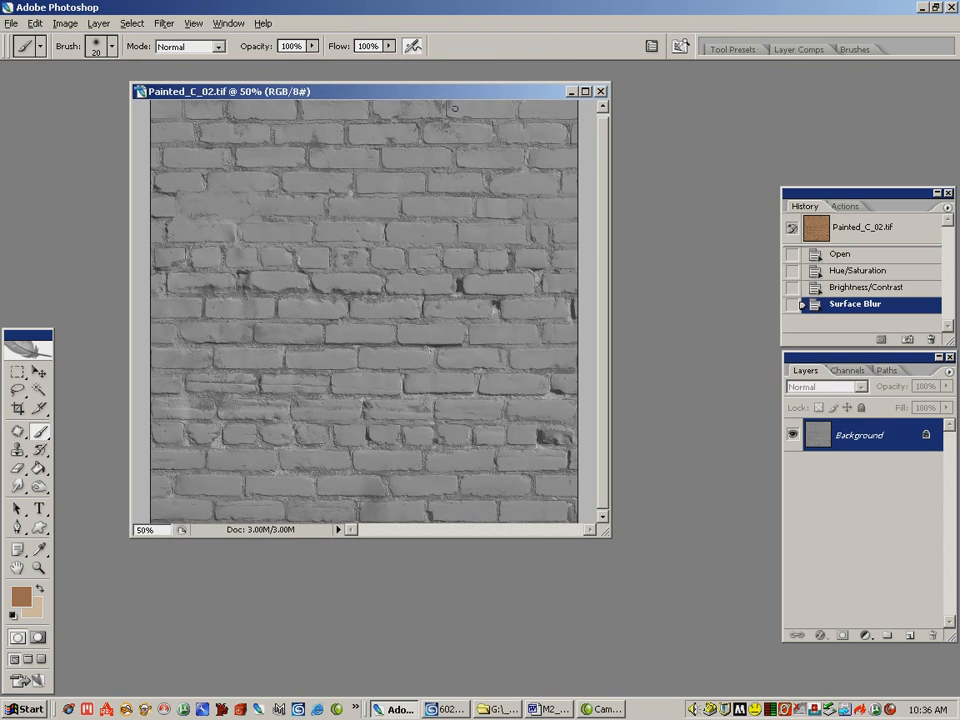
# Open the reference bump map Painted_B_02.tif, leaving its color profile as is
pyautogui.click(11, 23)
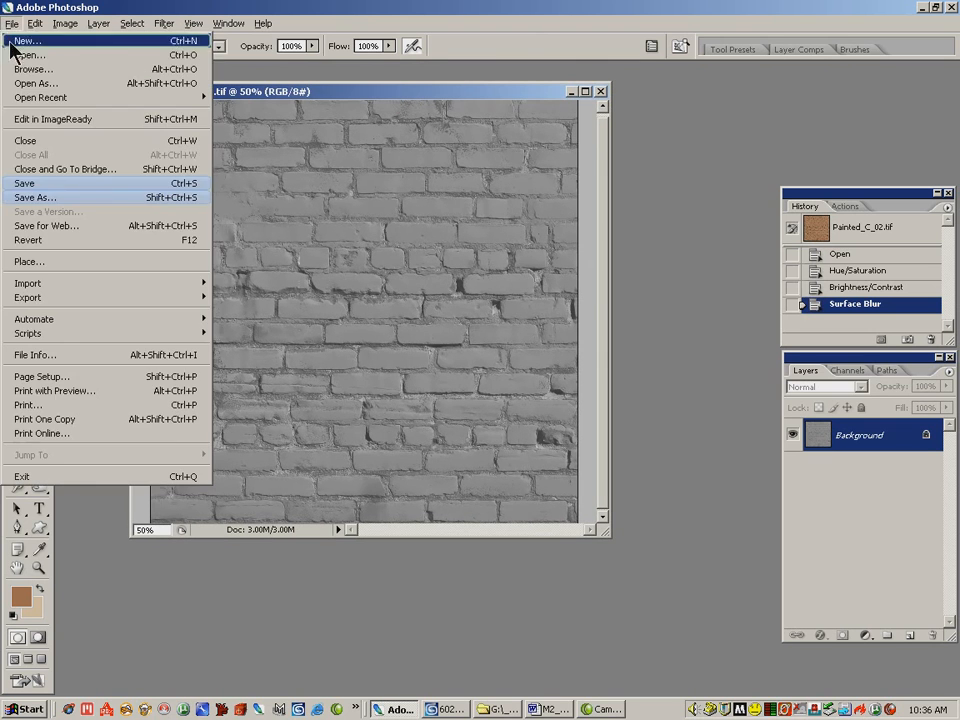
pyautogui.click(30, 54)
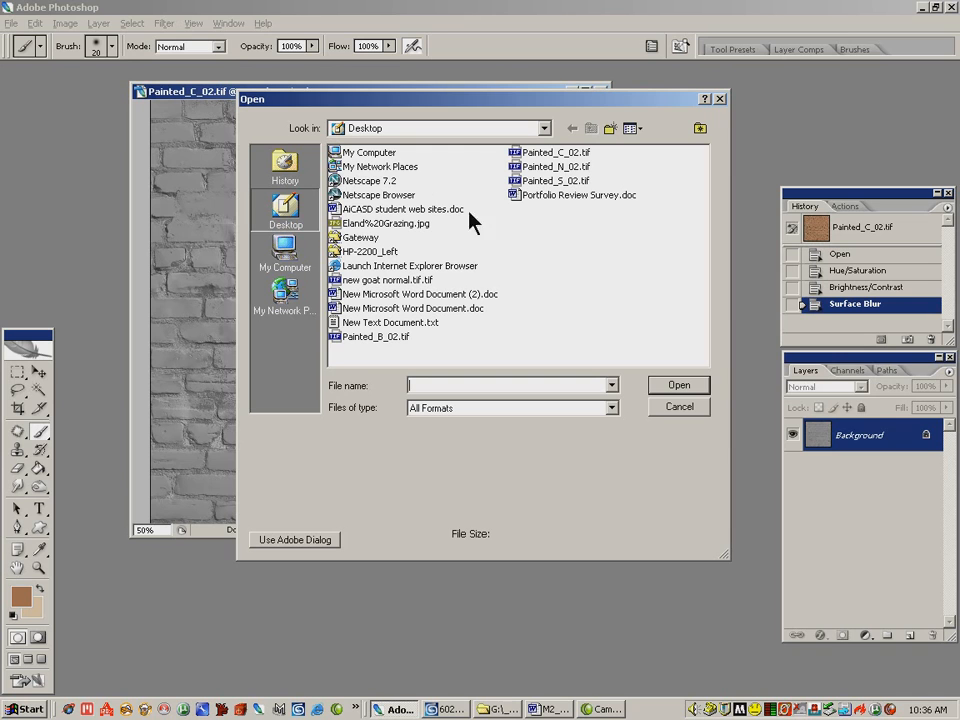
pyautogui.click(362, 337)
pyautogui.click(673, 389)
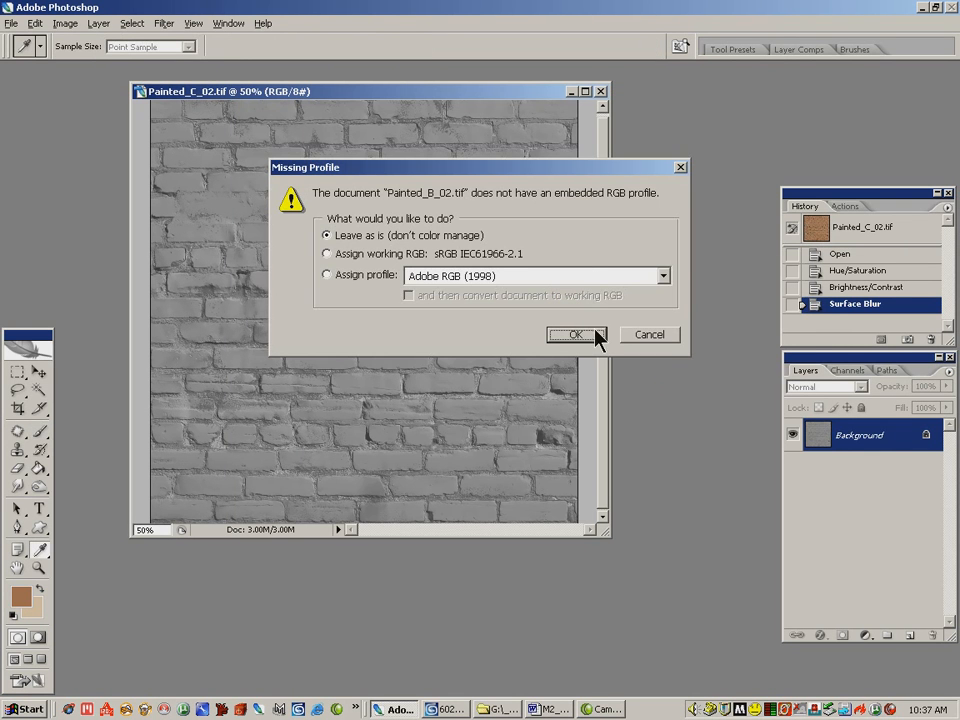
pyautogui.click(590, 338)
pyautogui.press('b')
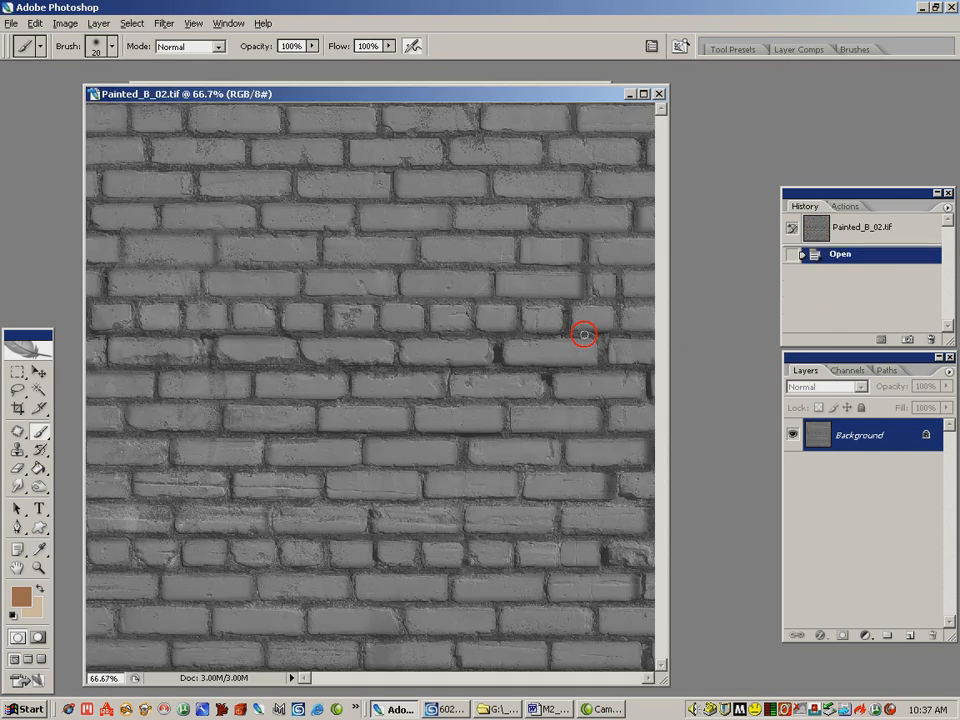
# Arrange the Painted_B_02.tif and Painted_C_02.tif windows side by side and compare their mortar and brick tones
pyautogui.moveTo(308, 97); pyautogui.dragTo(420, 88)
pyautogui.click(155, 91)
pyautogui.moveTo(135, 90); pyautogui.dragTo(75, 83)
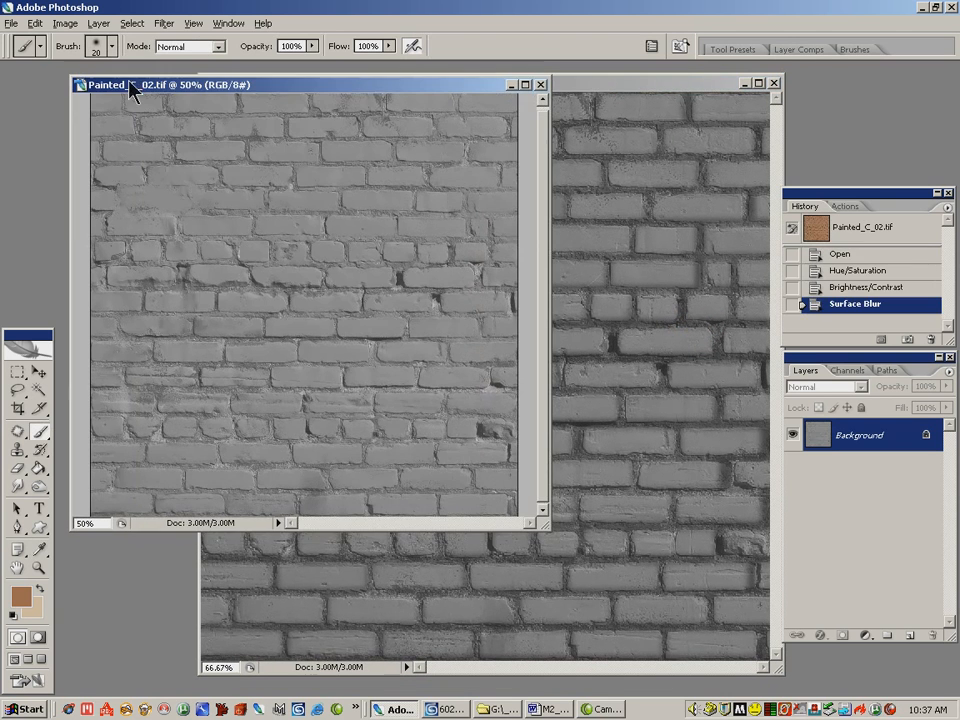
pyautogui.click(585, 86)
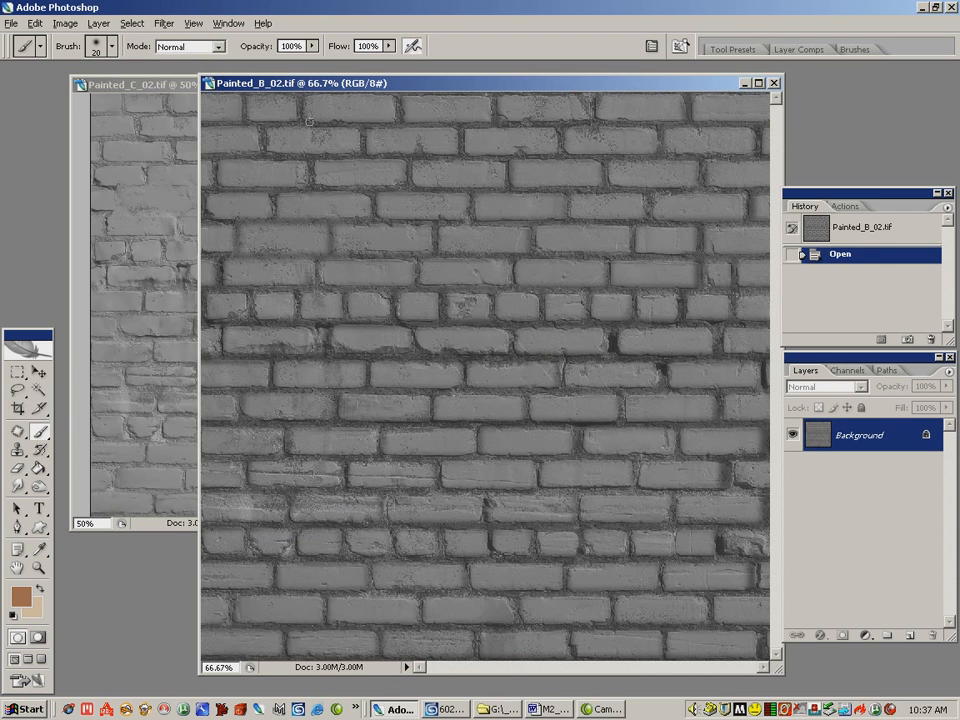
pyautogui.moveTo(285, 90); pyautogui.dragTo(315, 97)
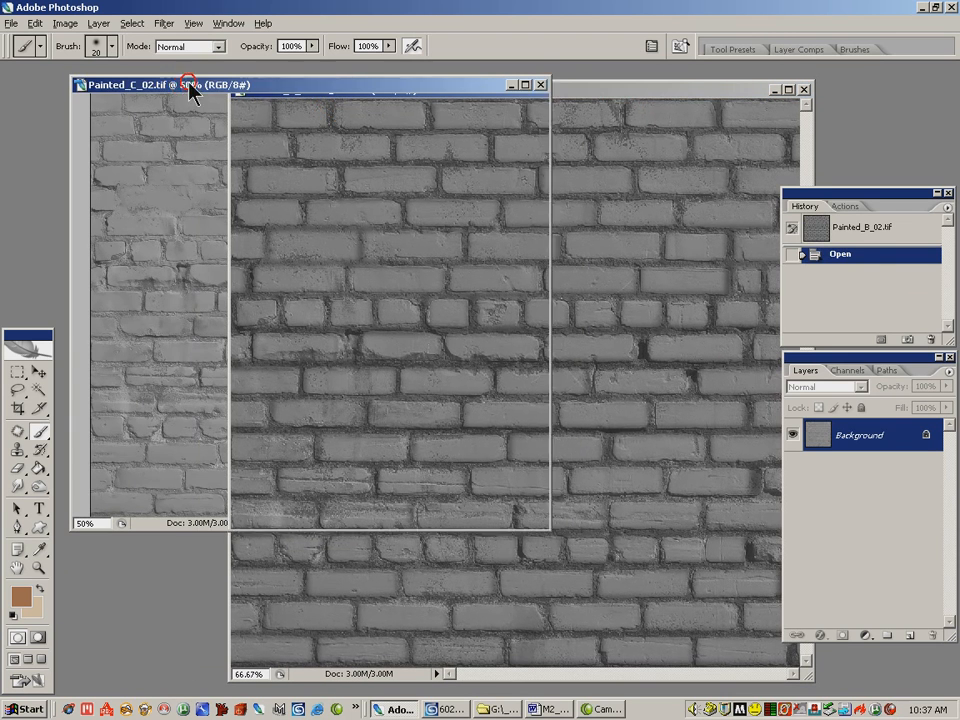
pyautogui.moveTo(187, 86); pyautogui.dragTo(173, 88)
# Apply a Brightness/Contrast adjustment to Painted_C_02.tif with brightness -20 and contrast +27
pyautogui.click(62, 25)
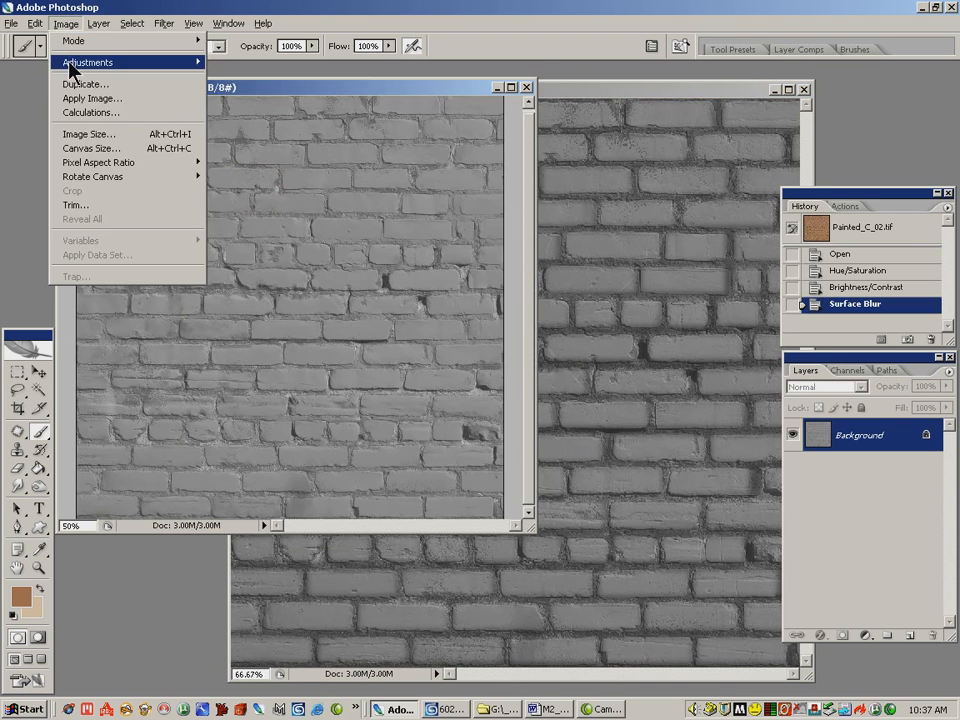
pyautogui.moveTo(150, 60)
pyautogui.click(220, 146)
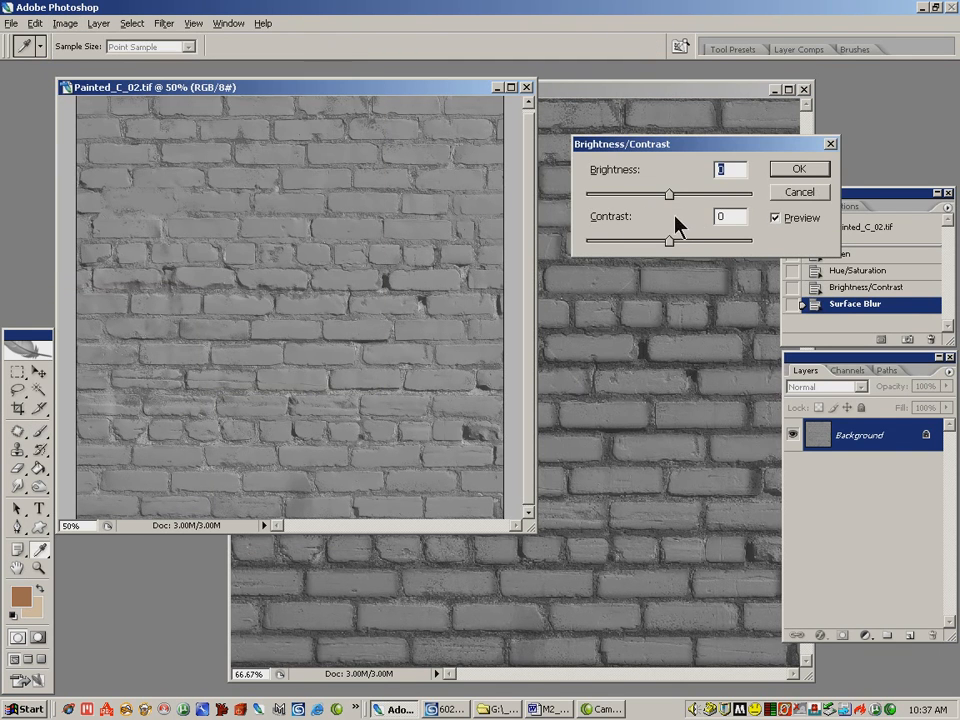
pyautogui.moveTo(670, 242); pyautogui.dragTo(696, 242)
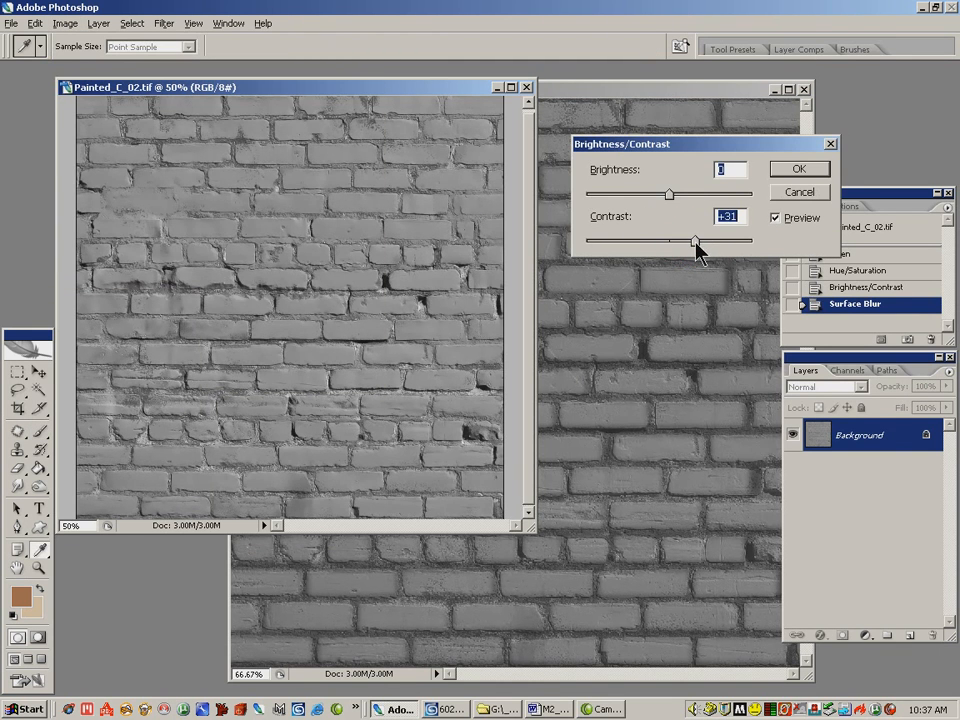
pyautogui.moveTo(670, 194); pyautogui.dragTo(657, 194)
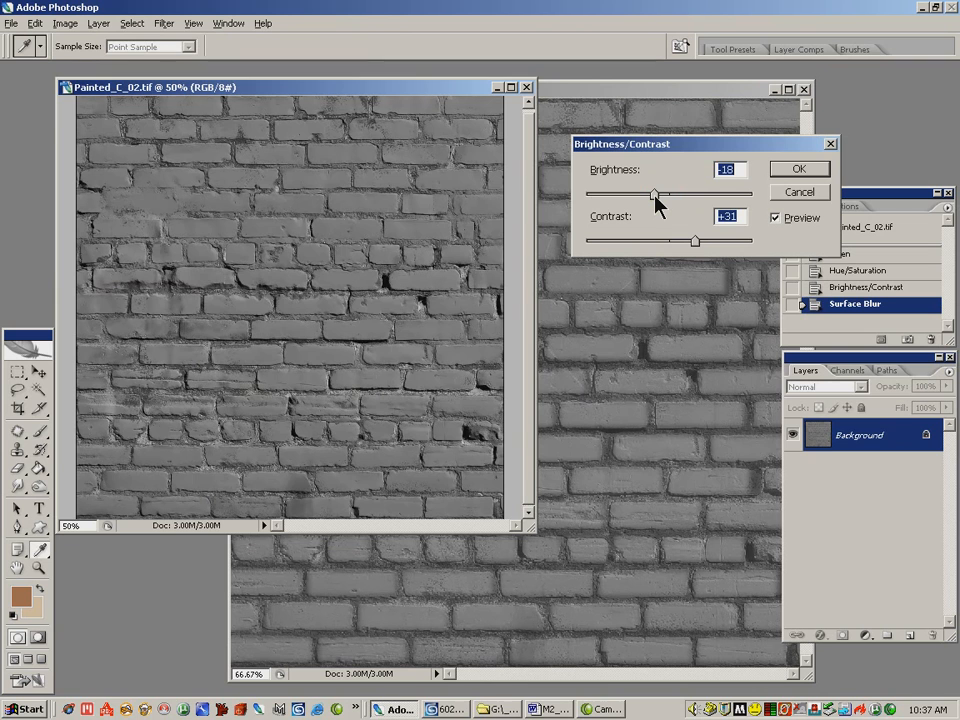
pyautogui.moveTo(657, 200); pyautogui.dragTo(654, 201)
pyautogui.moveTo(696, 242); pyautogui.dragTo(692, 246)
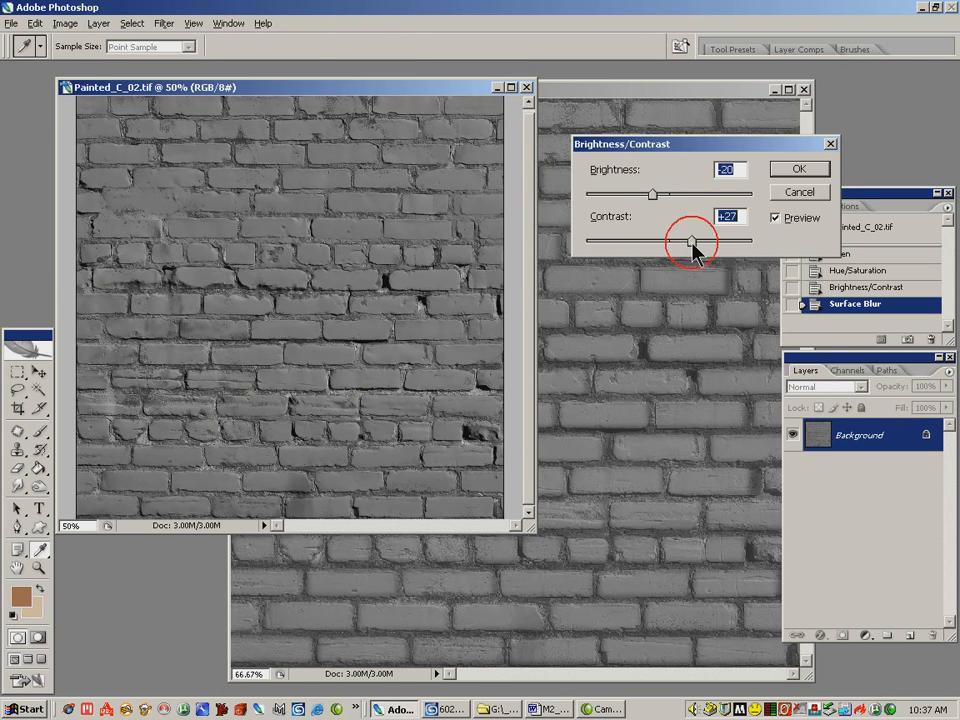
pyautogui.press('Return')
pyautogui.press('b')
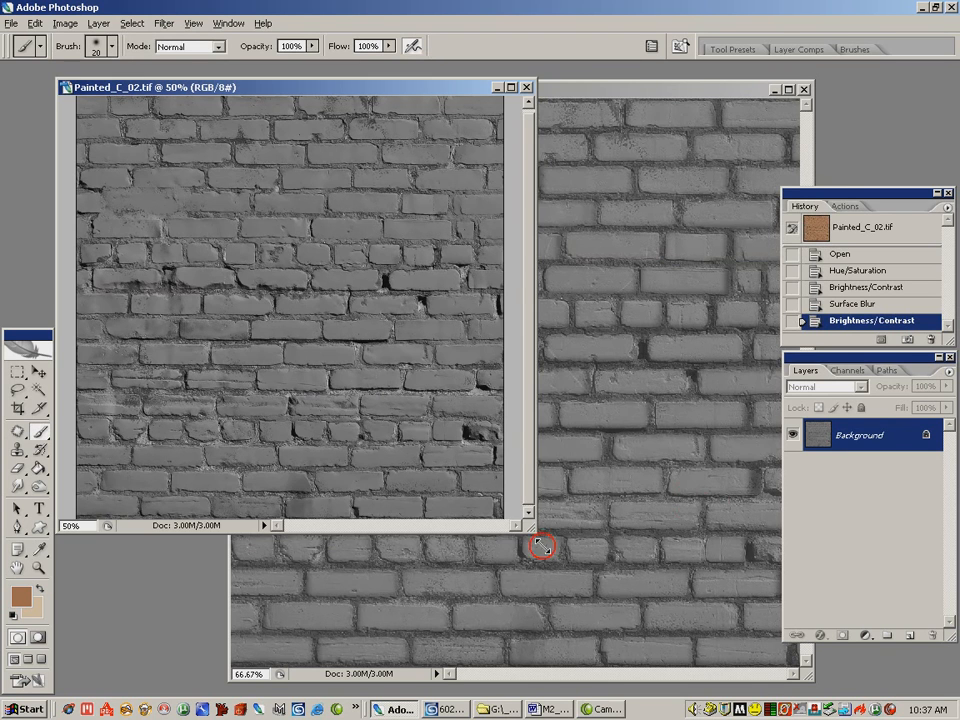
# Enlarge the Painted_C_02.tif window, add a new layer to it, and set the foreground color to near-black
pyautogui.moveTo(530, 526); pyautogui.dragTo(584, 577)
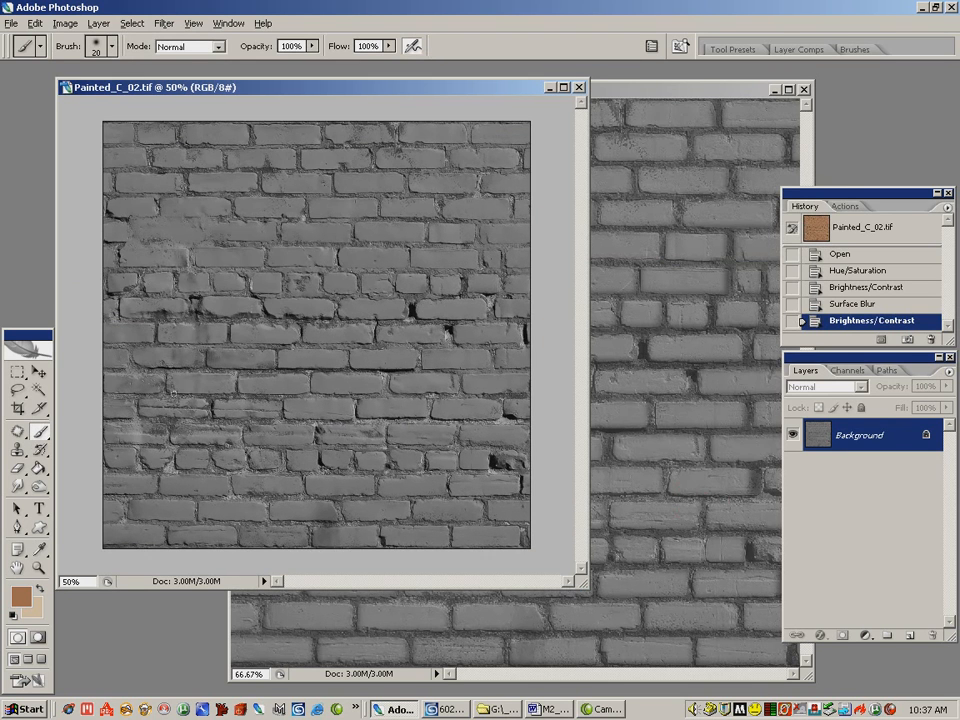
pyautogui.click(946, 374)
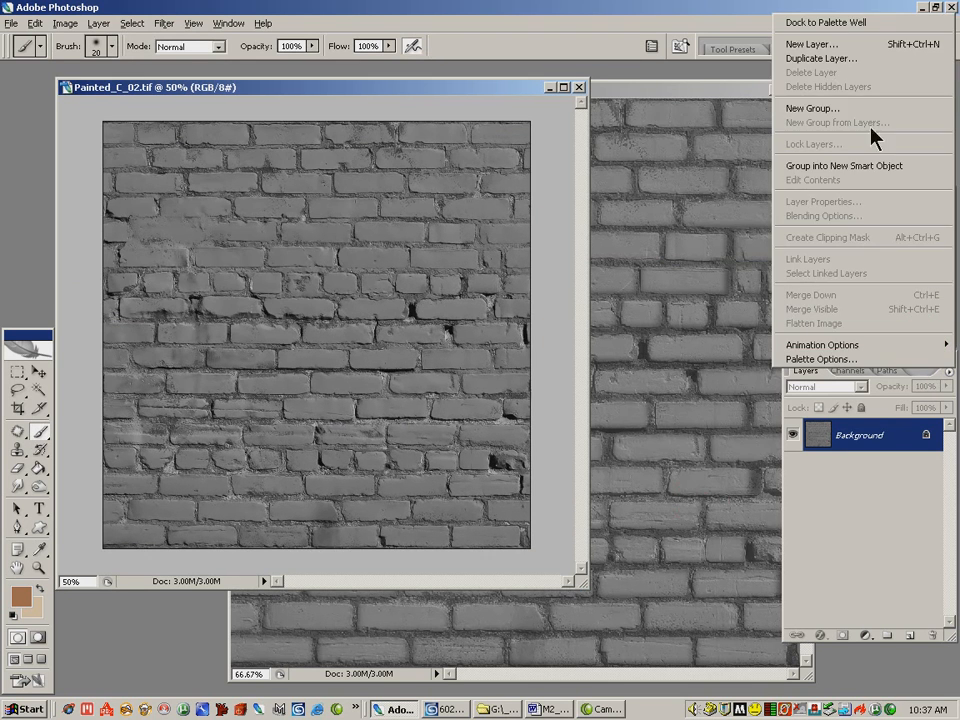
pyautogui.click(805, 41)
pyautogui.click(722, 144)
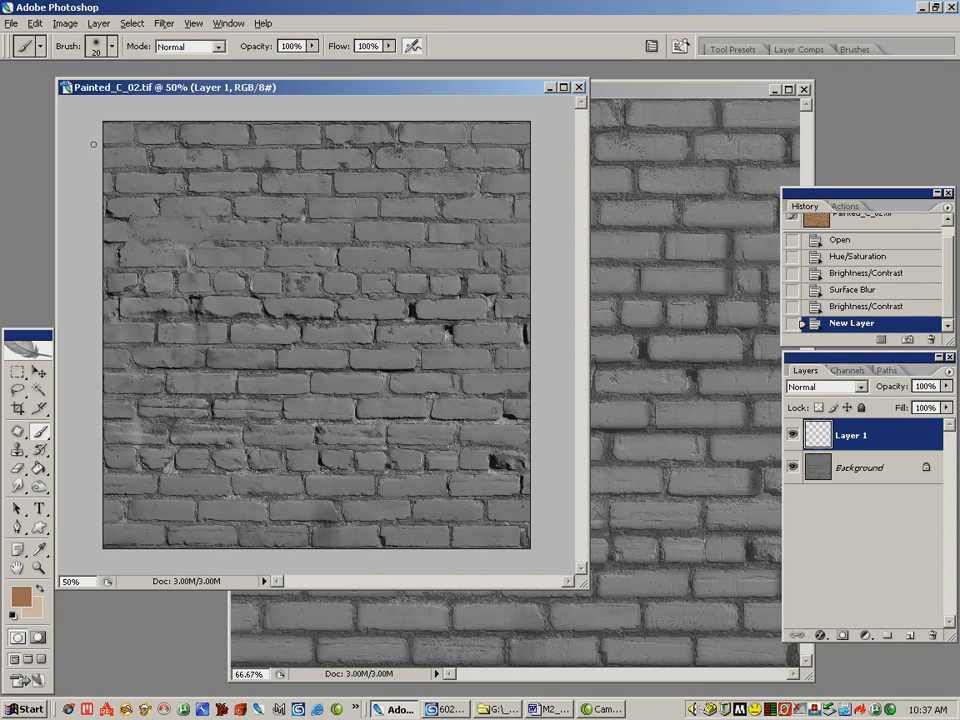
pyautogui.click(22, 598)
pyautogui.click(364, 606)
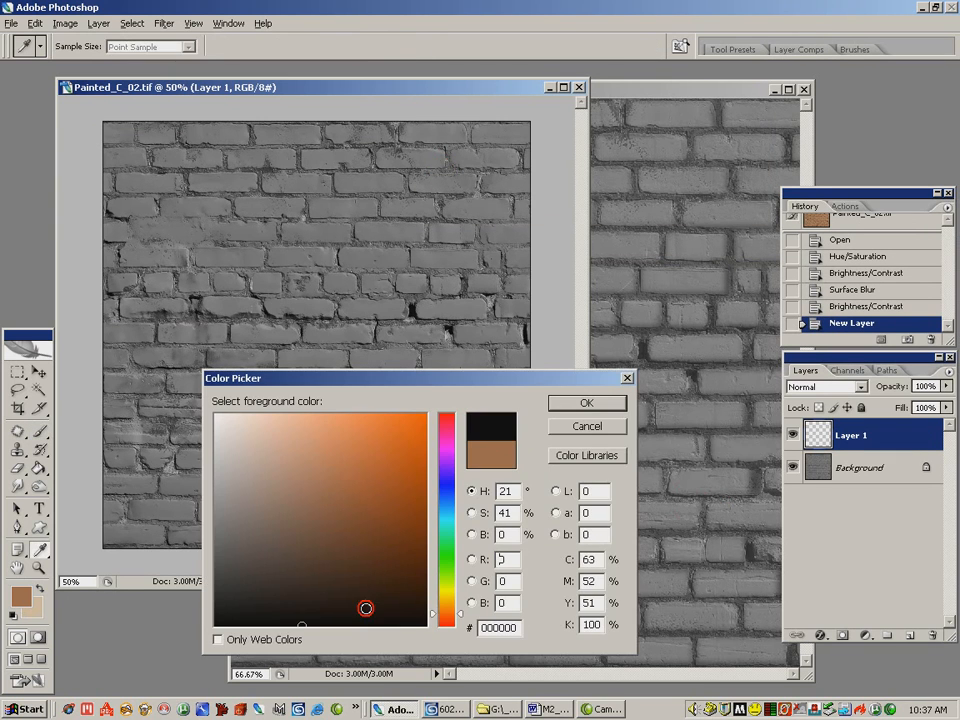
pyautogui.click(454, 402)
pyautogui.moveTo(99, 145)
pyautogui.mouseDown()
pyautogui.moveTo(340, 141)
pyautogui.moveTo(563, 151)
pyautogui.mouseUp()
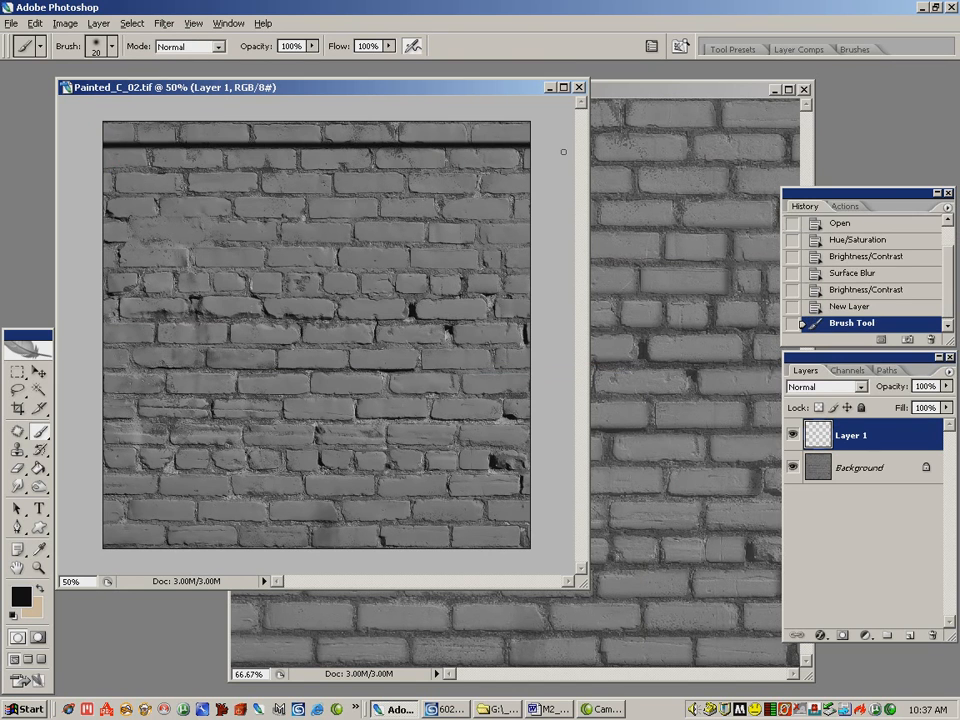
pyautogui.click(33, 22)
pyautogui.click(96, 66)
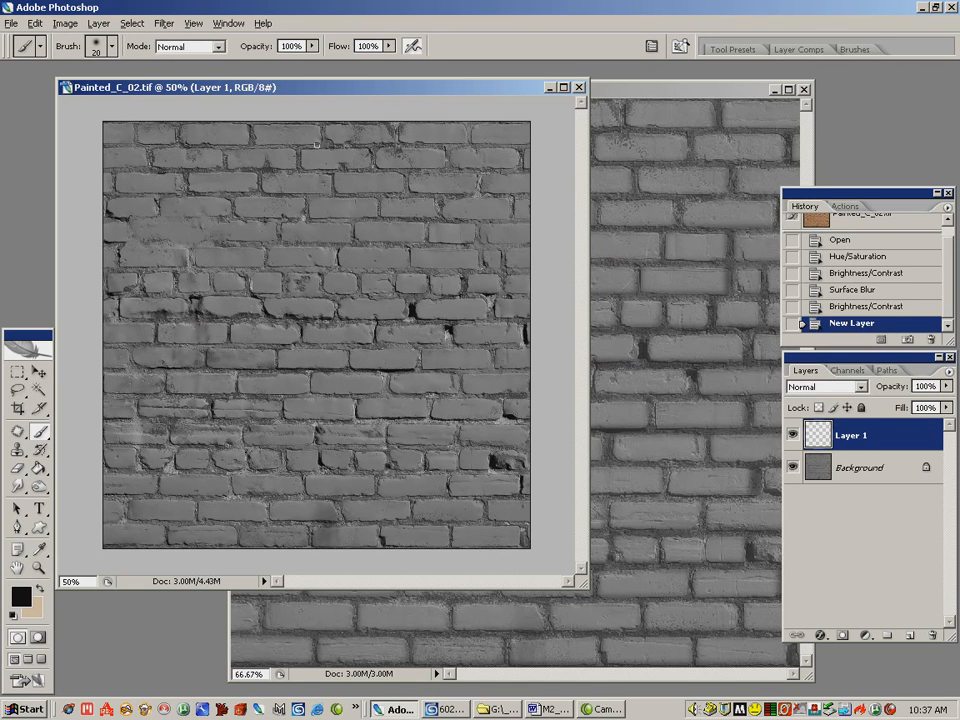
# Paint near-black lines over the upper five horizontal mortar joints, using brush size 10 for the first two and 20 for the rest
pyautogui.press('[')
pyautogui.moveTo(536, 146)
pyautogui.mouseDown()
pyautogui.moveTo(95, 147)
pyautogui.moveTo(148, 169)
pyautogui.moveTo(531, 169)
pyautogui.mouseUp()
pyautogui.moveTo(405, 128); pyautogui.dragTo(78, 129)
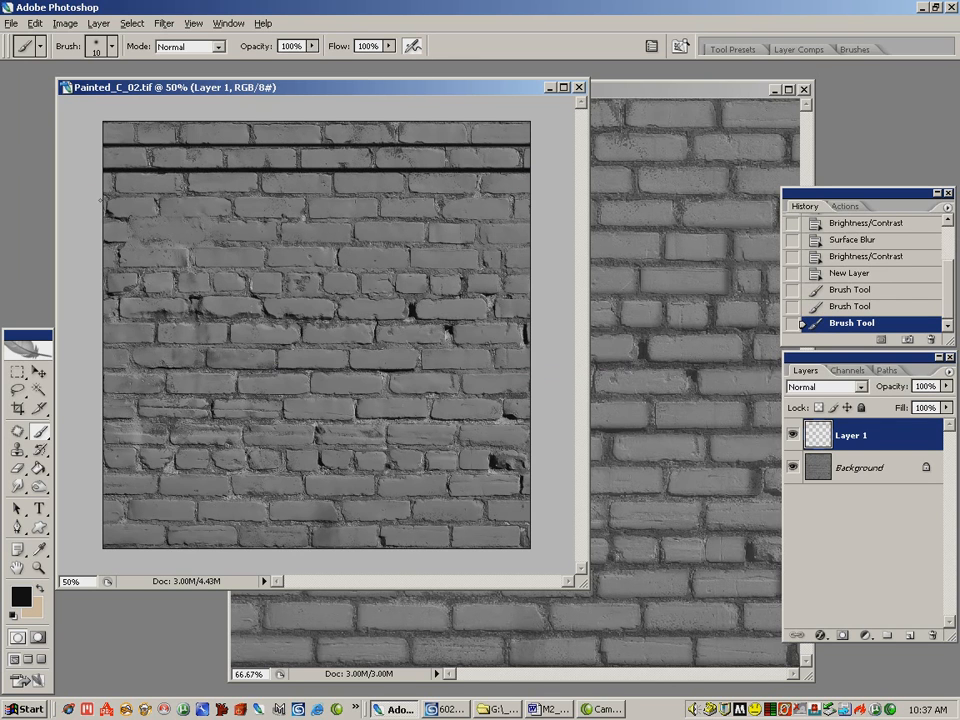
pyautogui.press(']')
pyautogui.moveTo(96, 196)
pyautogui.mouseDown()
pyautogui.moveTo(532, 207)
pyautogui.moveTo(521, 220)
pyautogui.moveTo(174, 222)
pyautogui.moveTo(102, 243)
pyautogui.moveTo(545, 241)
pyautogui.mouseUp()
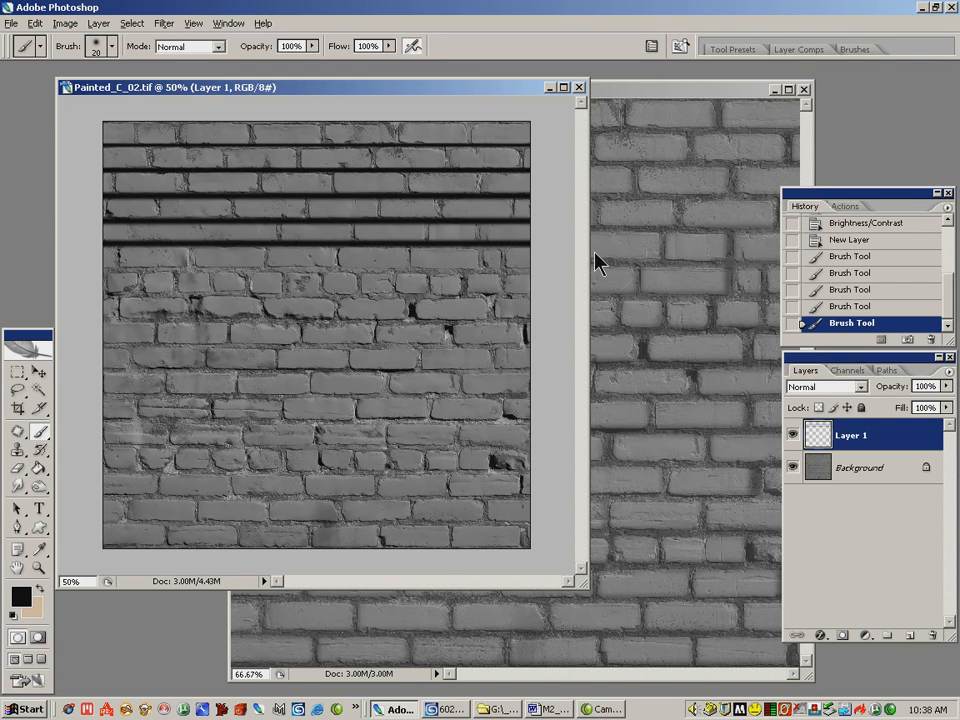
# Try successive blending modes on the painted mortar layer, starting from Darken, and settle on Soft Light
pyautogui.click(859, 387)
pyautogui.click(821, 92)
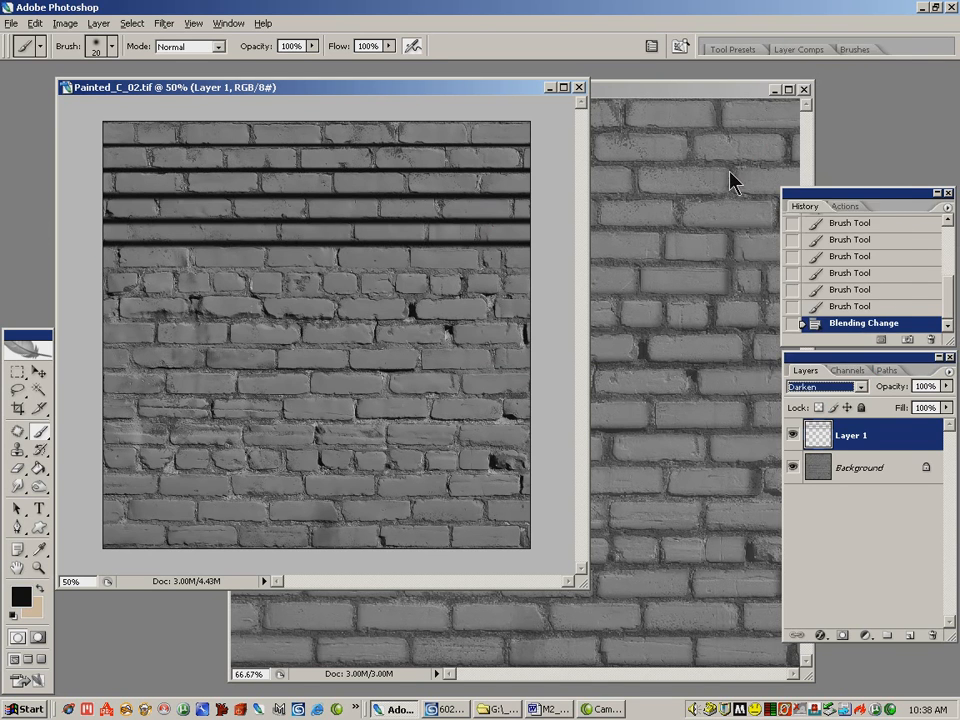
pyautogui.press('Down')
pyautogui.press('Down')
pyautogui.press('Down')
pyautogui.press('Down')
pyautogui.press('Down')
pyautogui.press('Down')
pyautogui.press('Down')
pyautogui.press('Down')
pyautogui.press('Down')
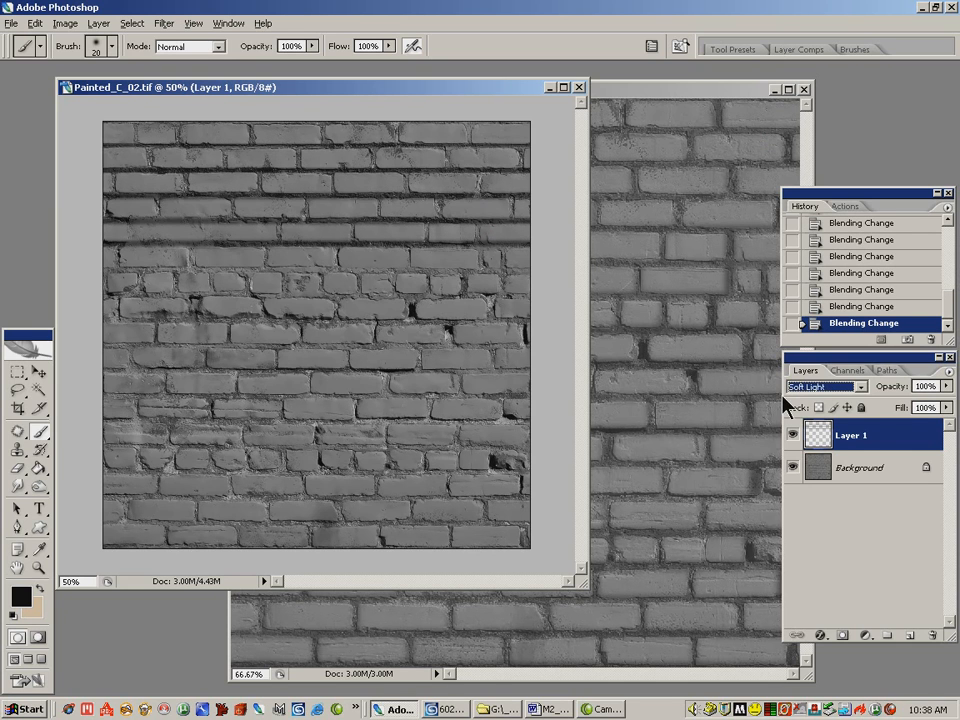
# Lower the mortar layer's fill to 71% and compare the result with Painted_B_02.tif
pyautogui.moveTo(946, 408); pyautogui.dragTo(921, 430)
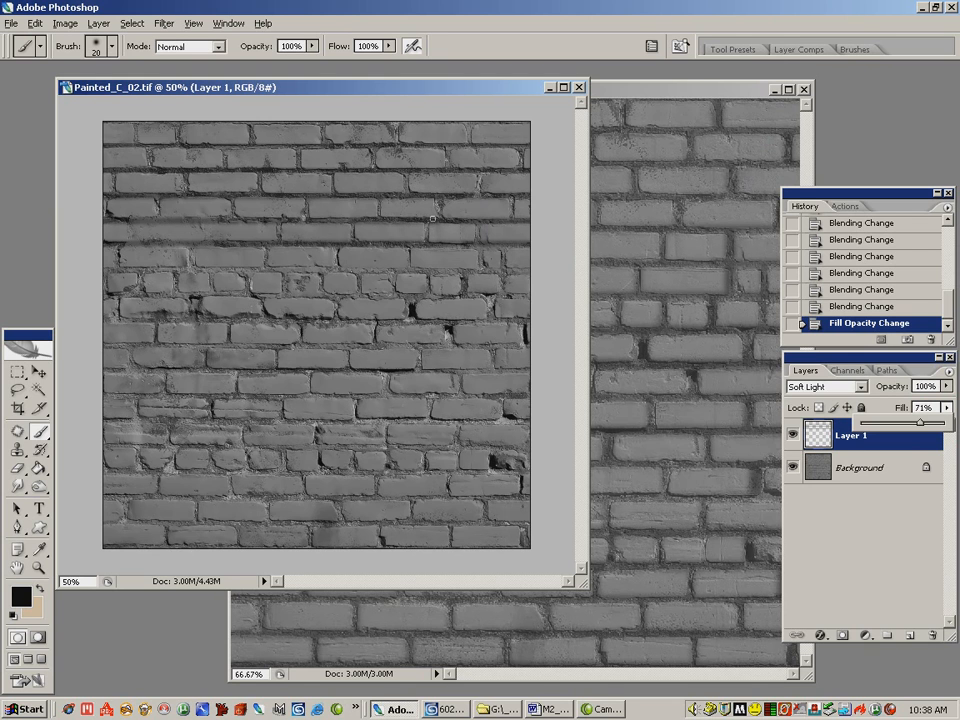
pyautogui.click(676, 92)
pyautogui.click(186, 89)
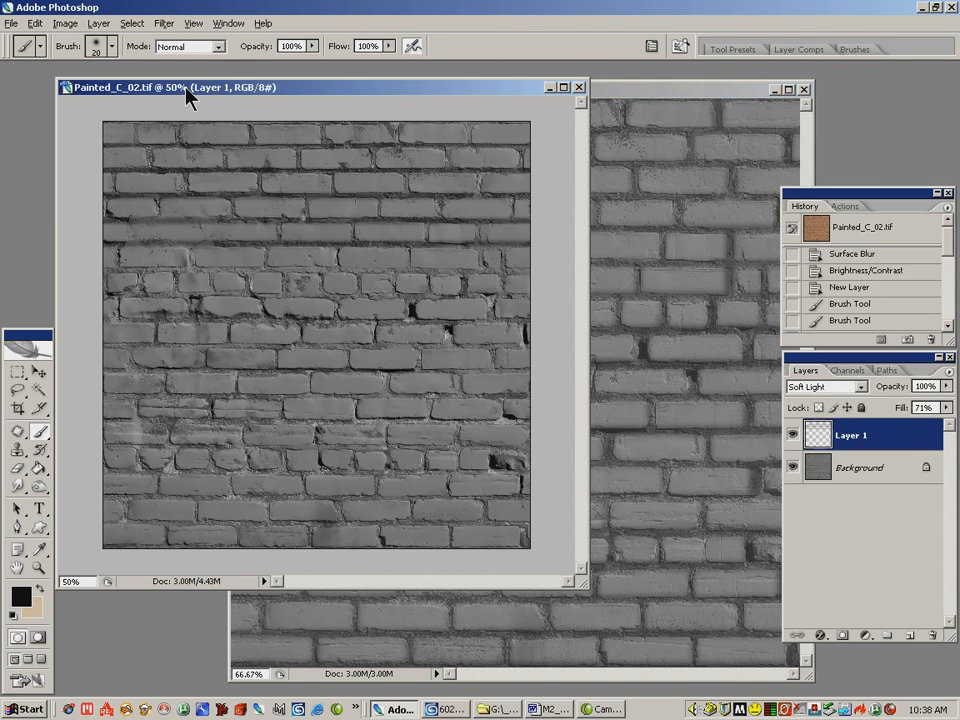
# Close Painted_C_02.tif without saving its changes and close Painted_B_02.tif
pyautogui.click(580, 87)
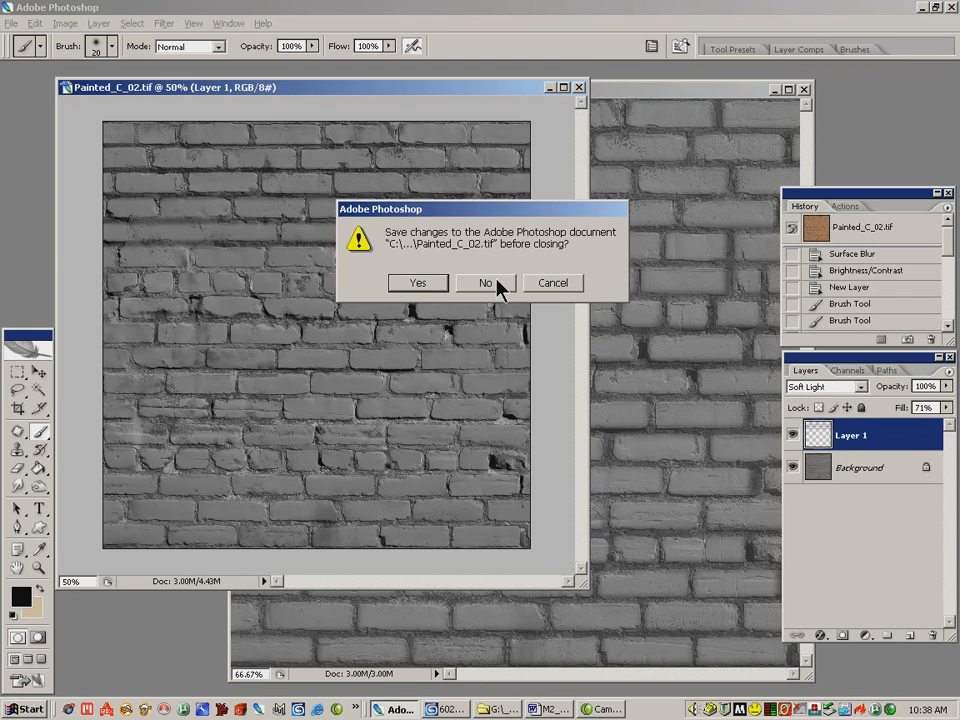
pyautogui.click(486, 283)
pyautogui.moveTo(500, 97); pyautogui.dragTo(388, 100)
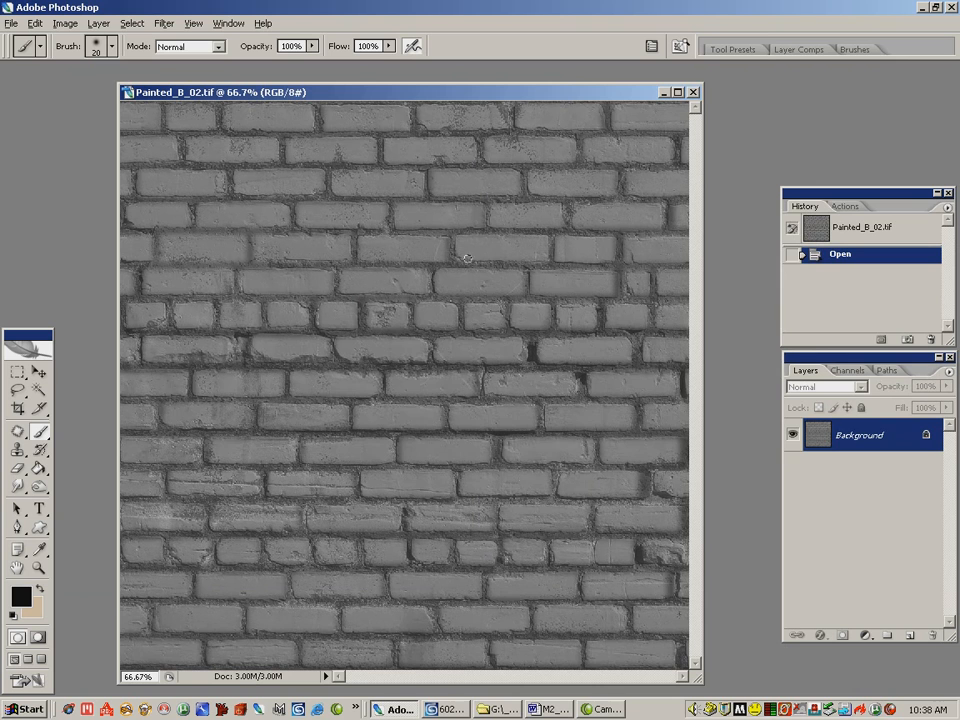
pyautogui.click(697, 92)
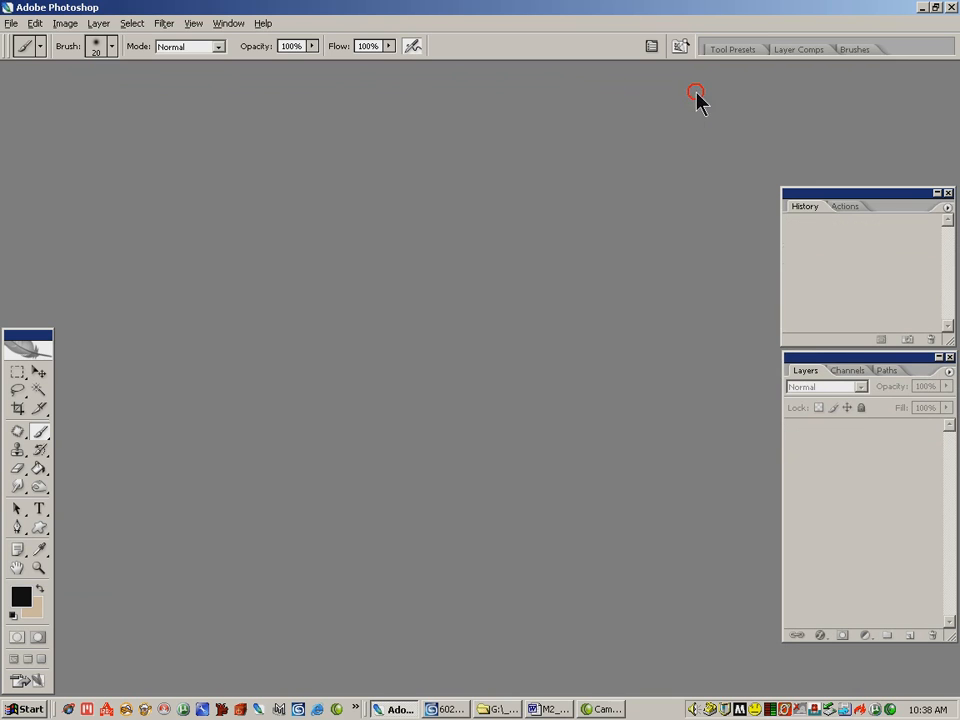
# Open Painted_S_02.tif, leaving its color profile as is, and reposition its window for viewing
pyautogui.click(11, 23)
pyautogui.click(20, 56)
pyautogui.click(550, 180)
pyautogui.click(679, 385)
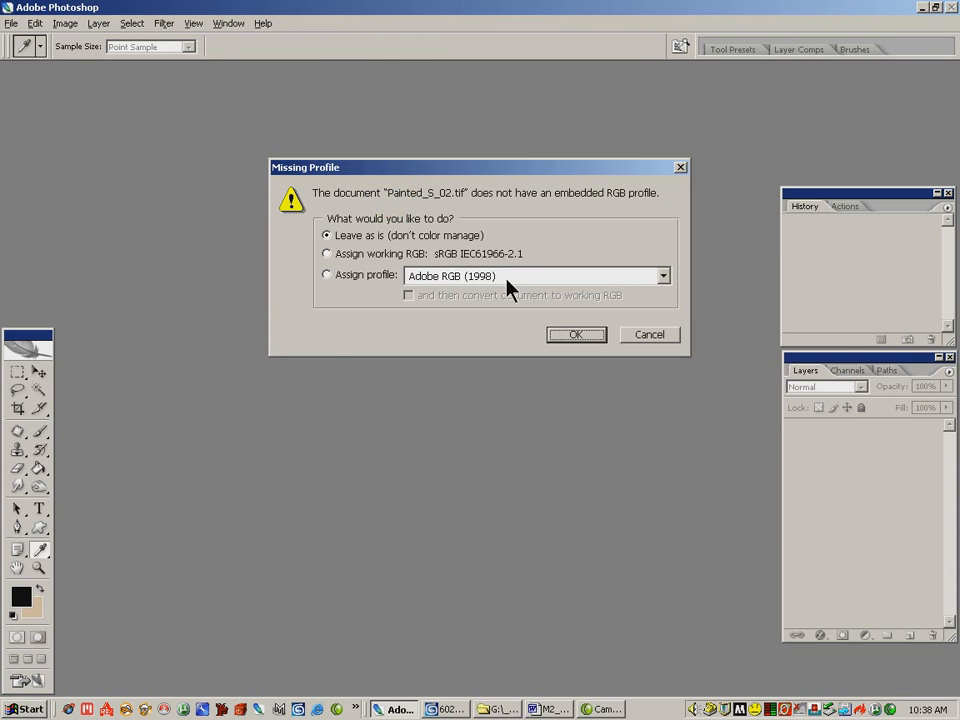
pyautogui.click(576, 334)
pyautogui.press('b')
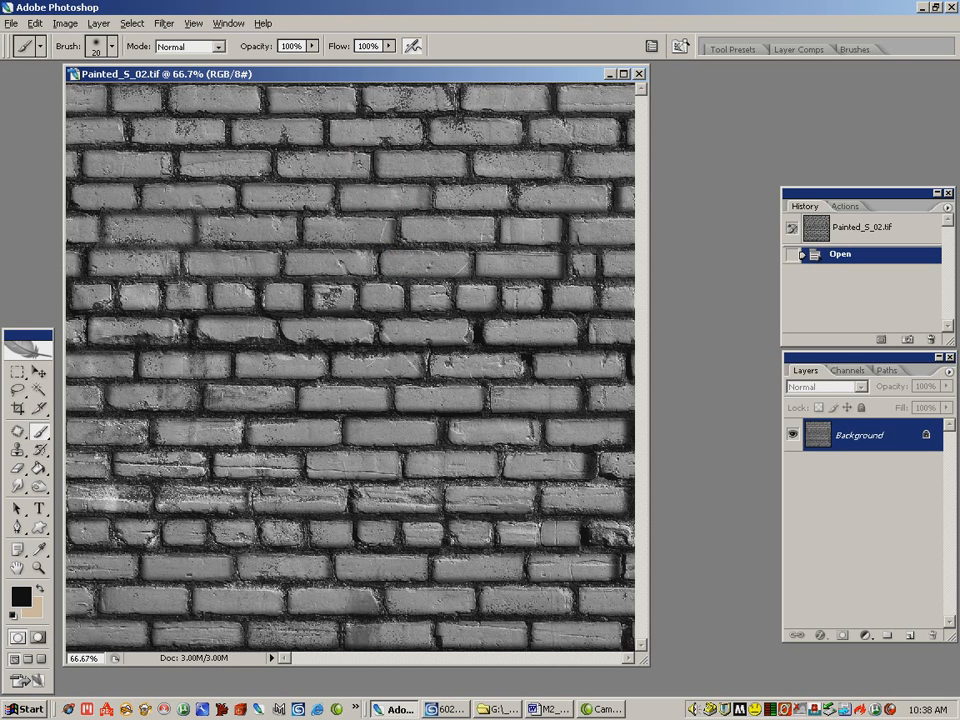
pyautogui.moveTo(285, 73); pyautogui.dragTo(325, 78)
pyautogui.moveTo(104, 71); pyautogui.dragTo(84, 63)
pyautogui.moveTo(159, 76); pyautogui.dragTo(191, 95)
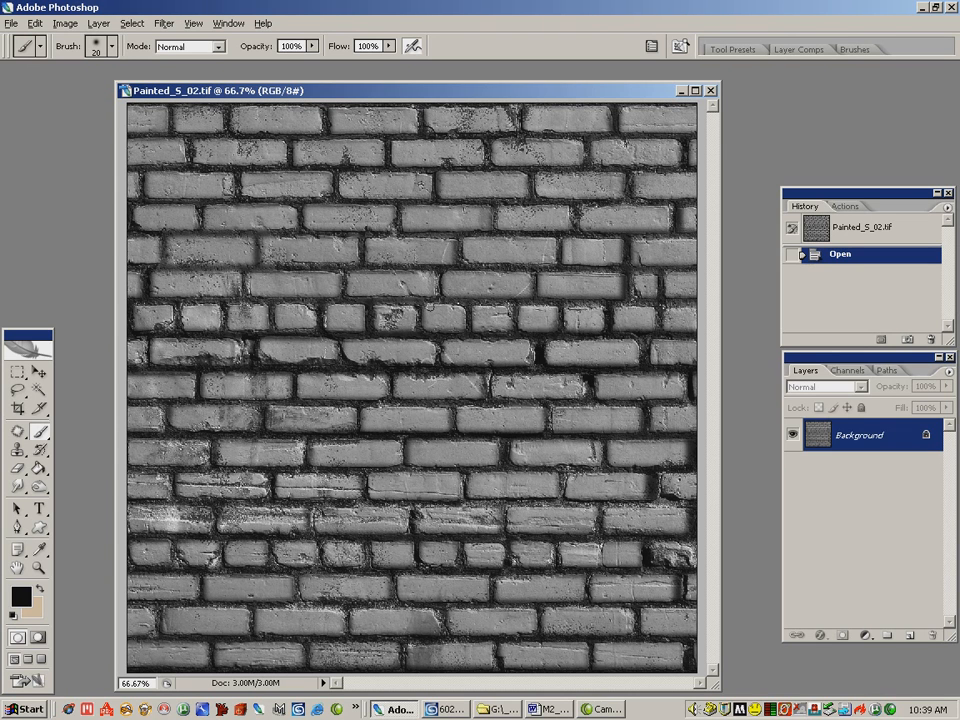
# Open the original color texture Painted_C_02.tif, leaving its color profile as is
pyautogui.click(11, 22)
pyautogui.click(22, 55)
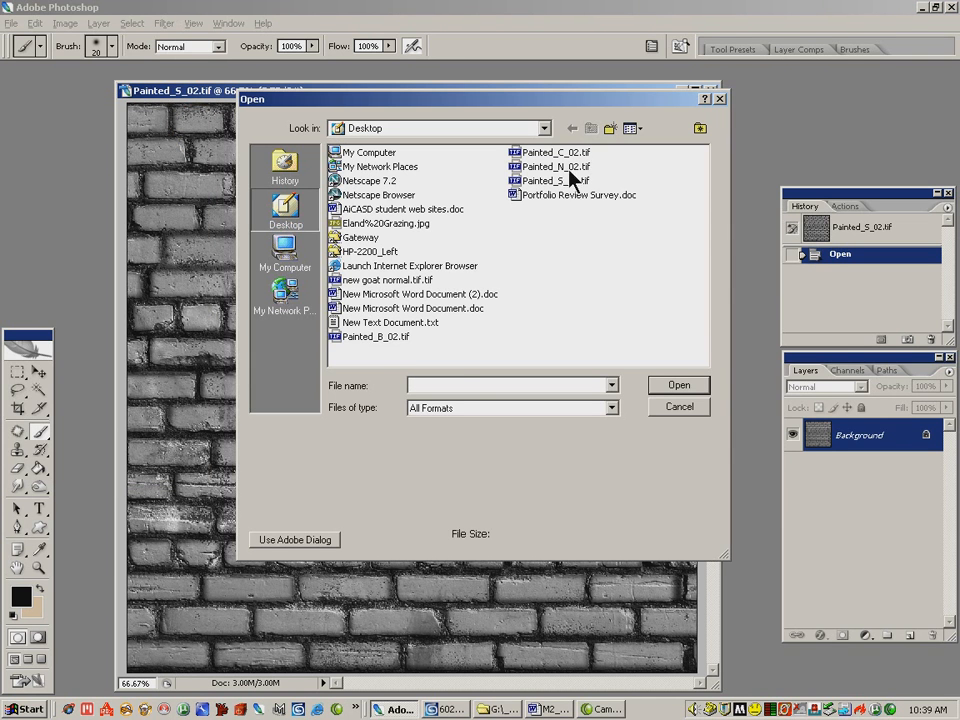
pyautogui.click(562, 153)
pyautogui.click(676, 386)
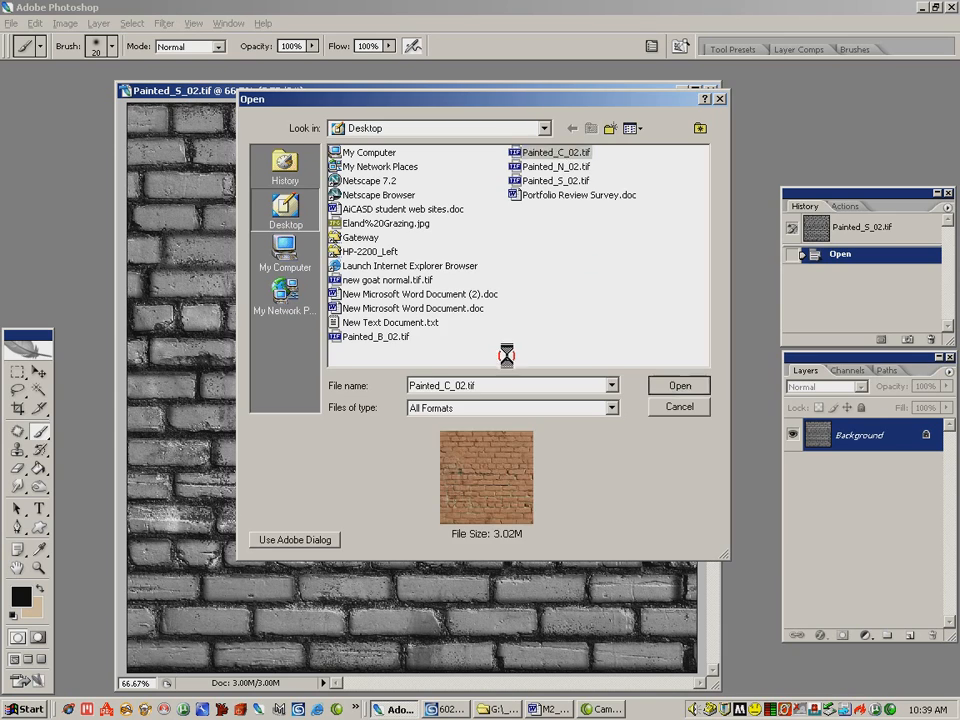
pyautogui.click(574, 334)
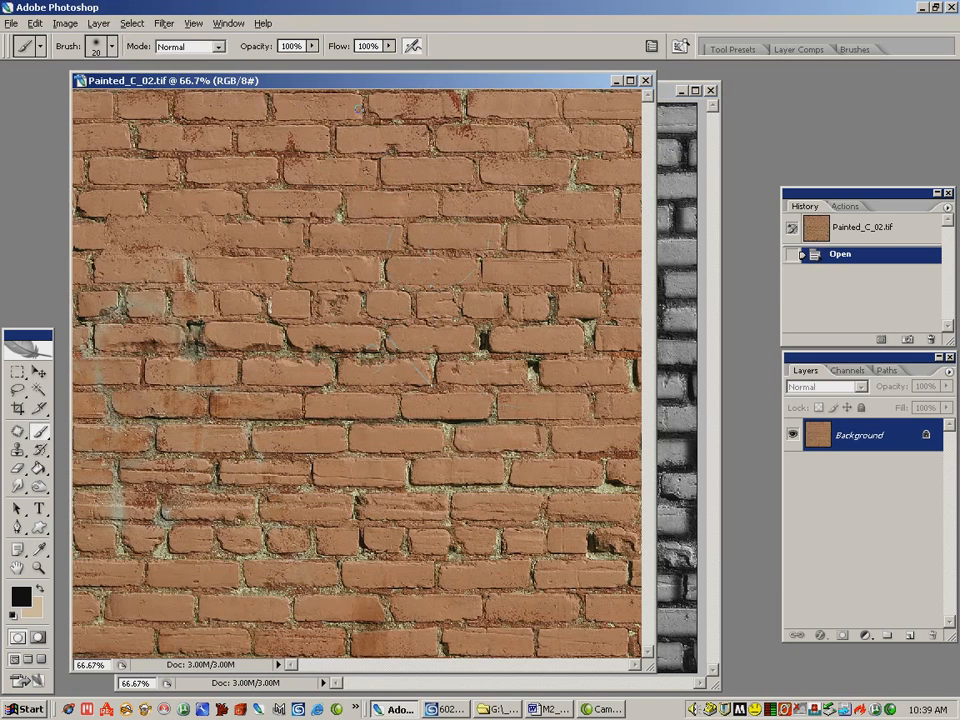
# Arrange the Painted_C_02.tif and Painted_S_02.tif windows so the color texture and the high-contrast grayscale map can be compared
pyautogui.moveTo(335, 82); pyautogui.dragTo(399, 109)
pyautogui.moveTo(136, 91); pyautogui.dragTo(120, 76)
pyautogui.moveTo(243, 79); pyautogui.dragTo(123, 77)
pyautogui.moveTo(621, 112)
pyautogui.mouseDown()
pyautogui.moveTo(172, 110)
pyautogui.moveTo(113, 93)
pyautogui.moveTo(142, 94)
pyautogui.mouseUp()
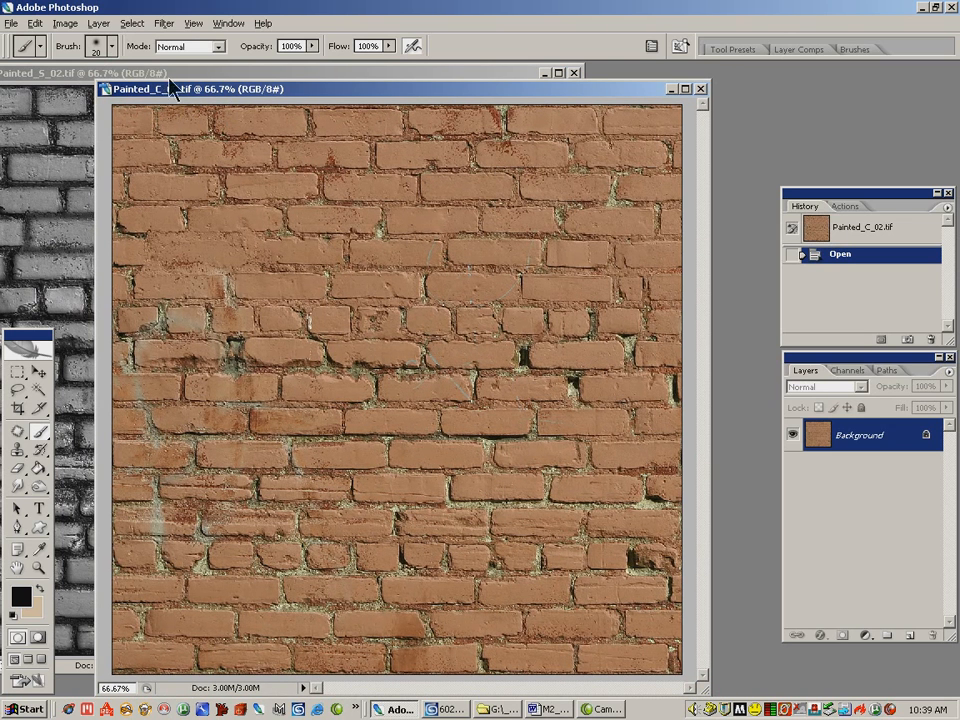
# Remove all color from the Painted_C_02.tif brick texture with Hue/Saturation and shift its window aside to reveal more of Painted_S_02.tif
pyautogui.click(65, 23)
pyautogui.moveTo(148, 70)
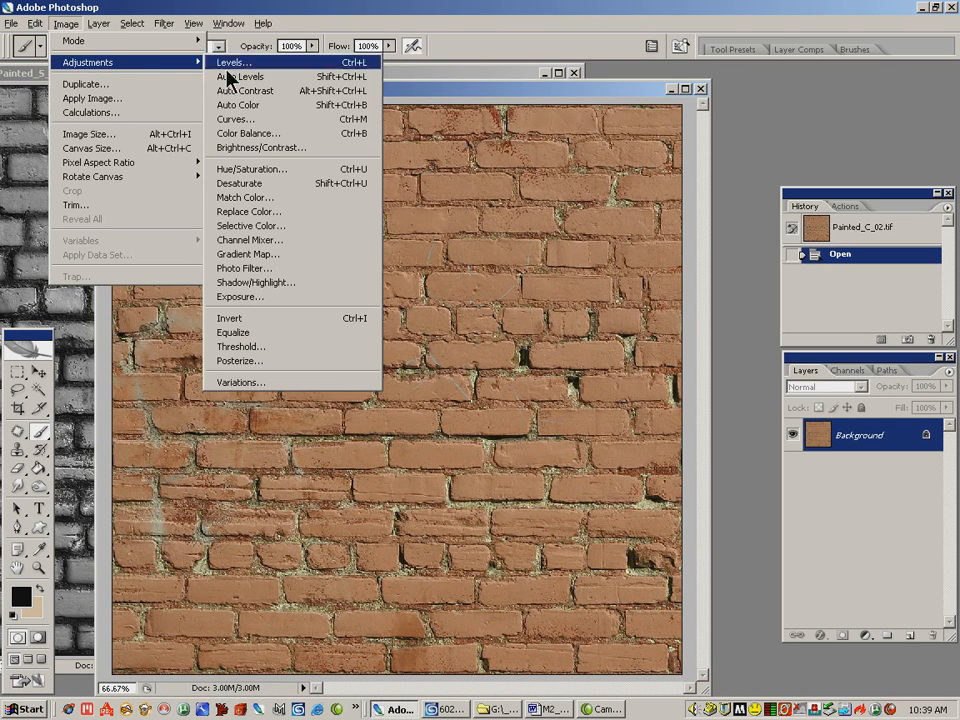
pyautogui.click(276, 171)
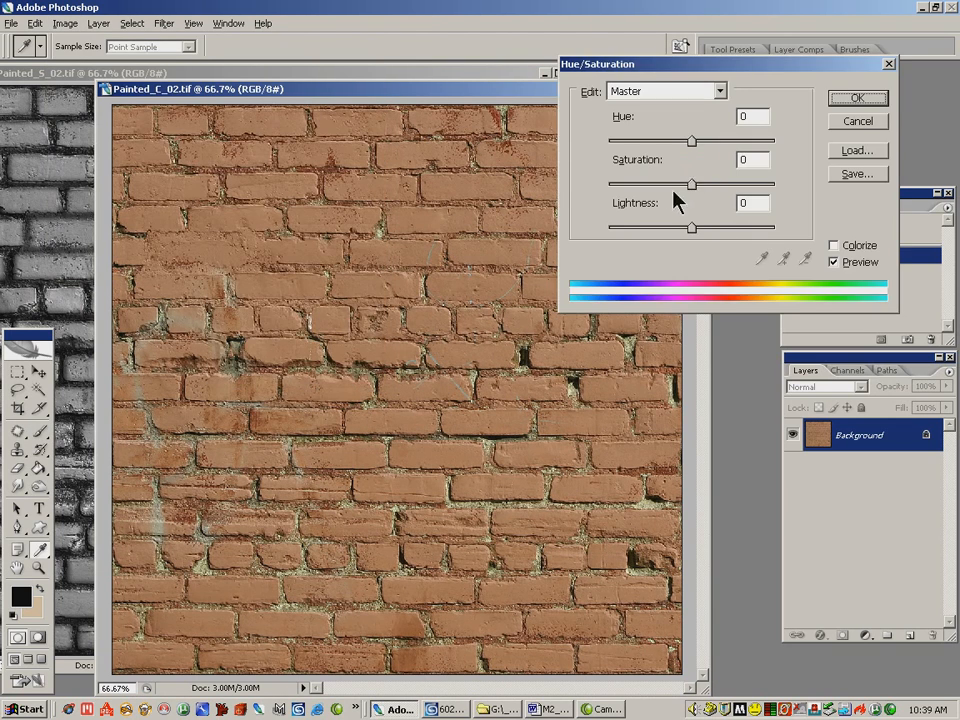
pyautogui.moveTo(692, 184); pyautogui.dragTo(574, 186)
pyautogui.click(852, 102)
pyautogui.press('b')
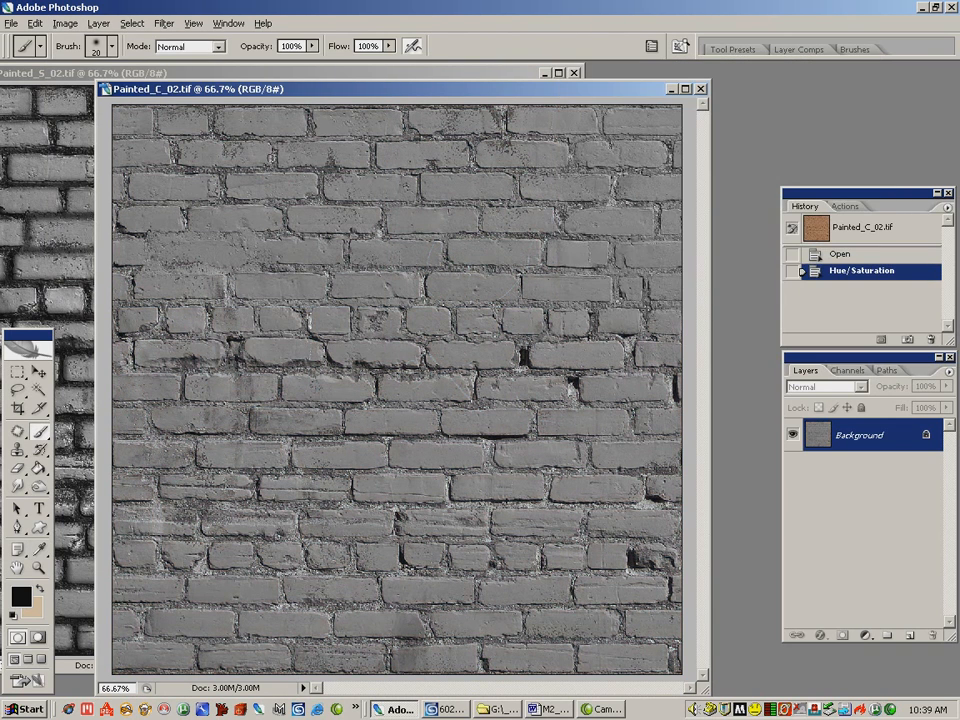
pyautogui.moveTo(288, 92); pyautogui.dragTo(356, 83)
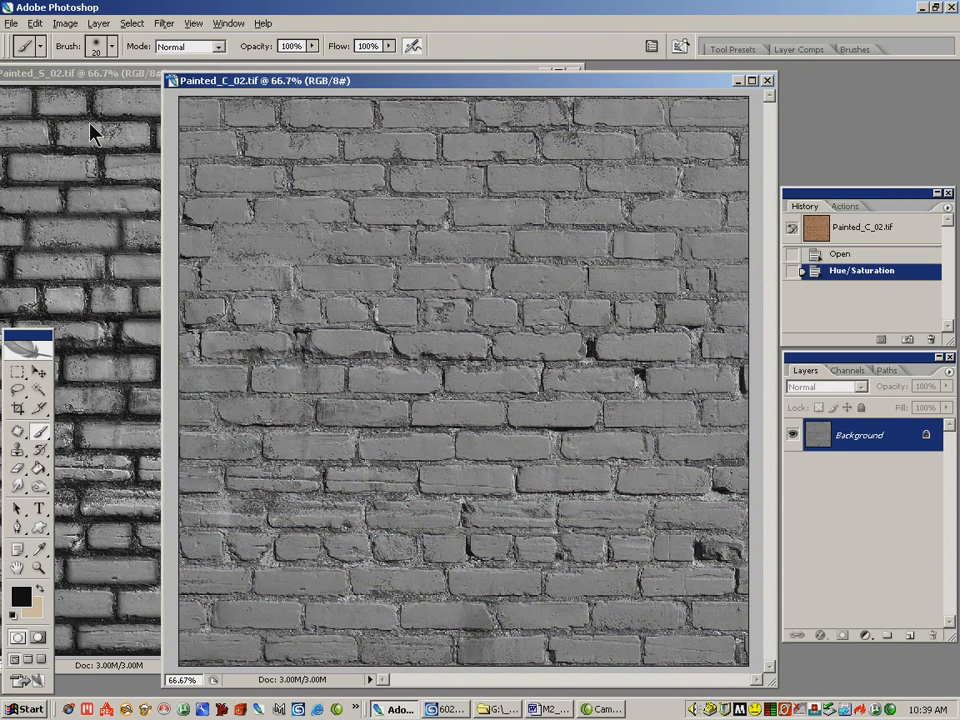
# Adjust the grayscale brick texture with Levels, setting the input levels to 12, 0.60 and 207
pyautogui.click(65, 23)
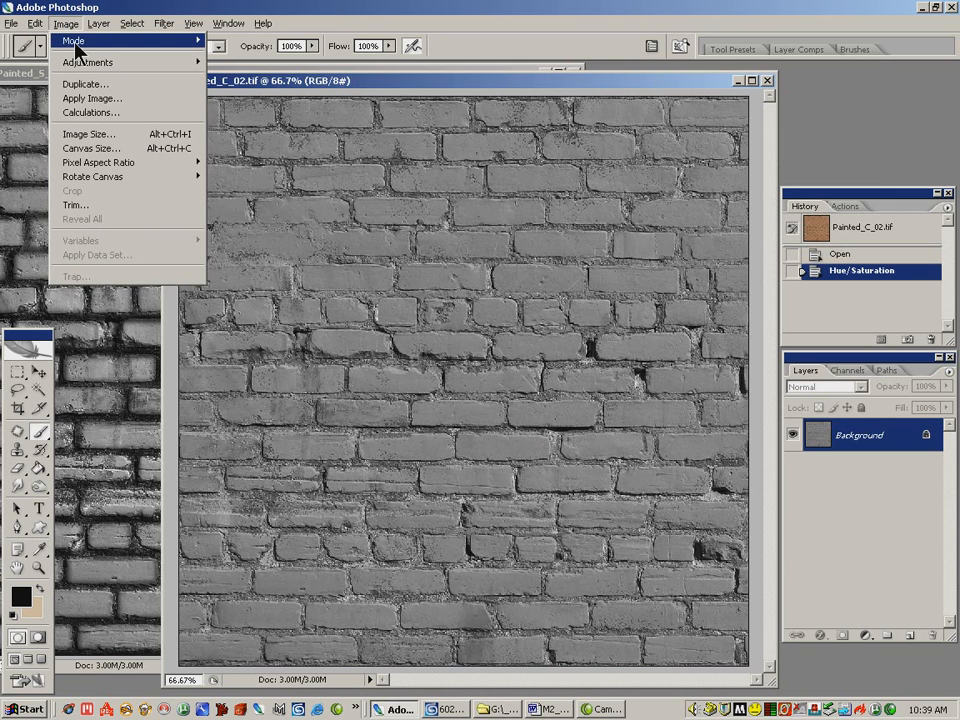
pyautogui.moveTo(80, 63)
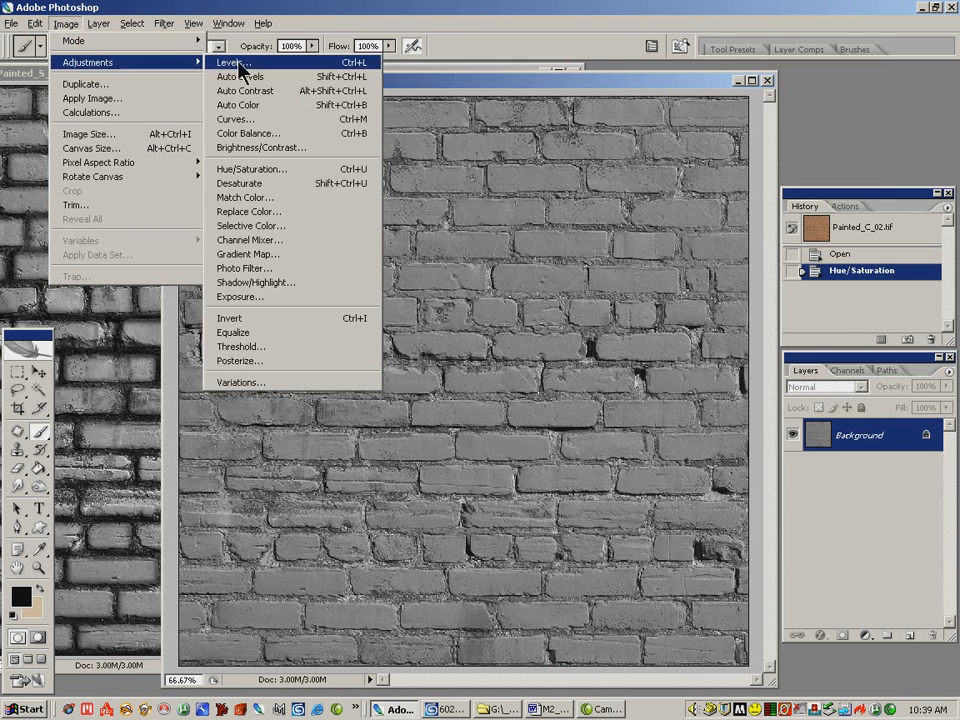
pyautogui.click(233, 64)
pyautogui.moveTo(765, 284); pyautogui.dragTo(733, 283)
pyautogui.moveTo(641, 281); pyautogui.dragTo(673, 283)
pyautogui.click(673, 283)
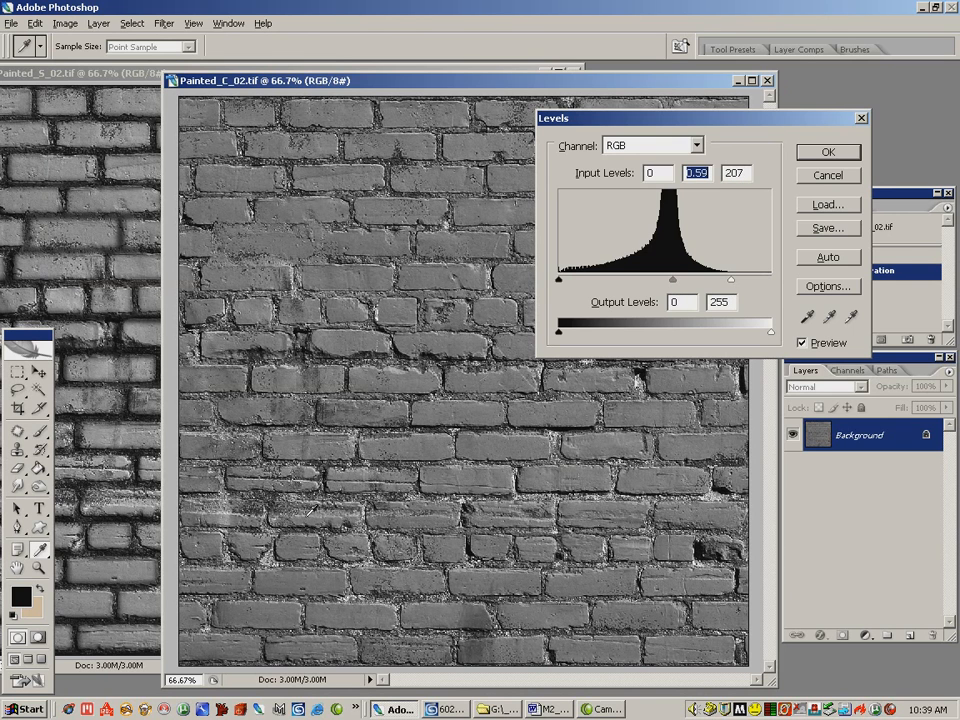
pyautogui.moveTo(672, 281)
pyautogui.mouseDown()
pyautogui.moveTo(683, 284)
pyautogui.moveTo(673, 284)
pyautogui.mouseUp()
pyautogui.moveTo(560, 280); pyautogui.dragTo(569, 280)
pyautogui.click(827, 152)
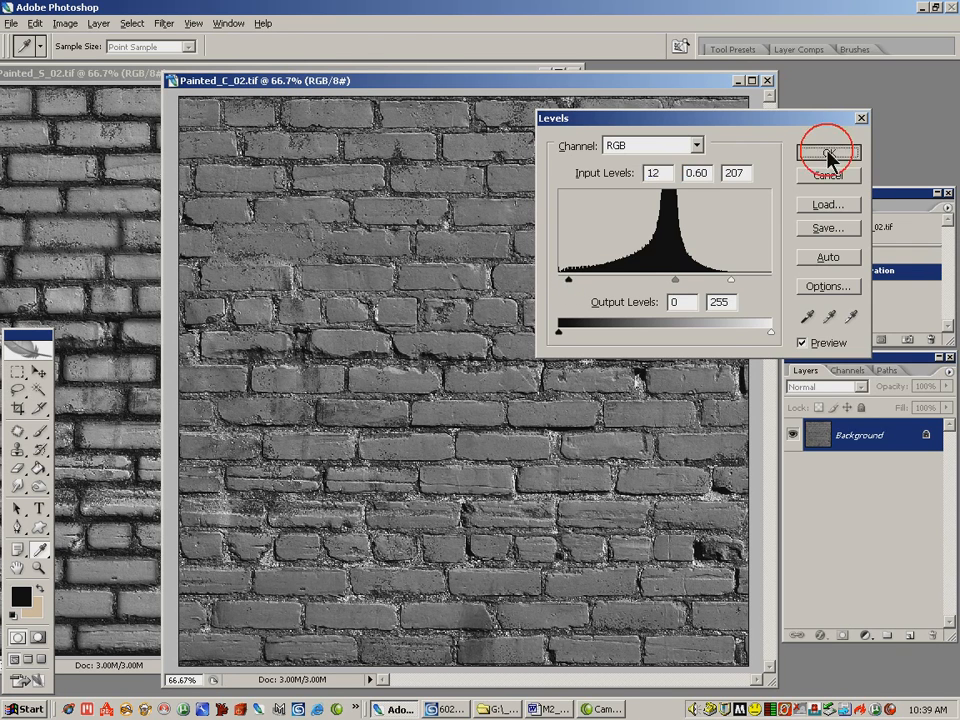
pyautogui.press('b')
# Apply Brightness/Contrast to the grayscale brick texture with brightness +22 and contrast -15
pyautogui.click(65, 23)
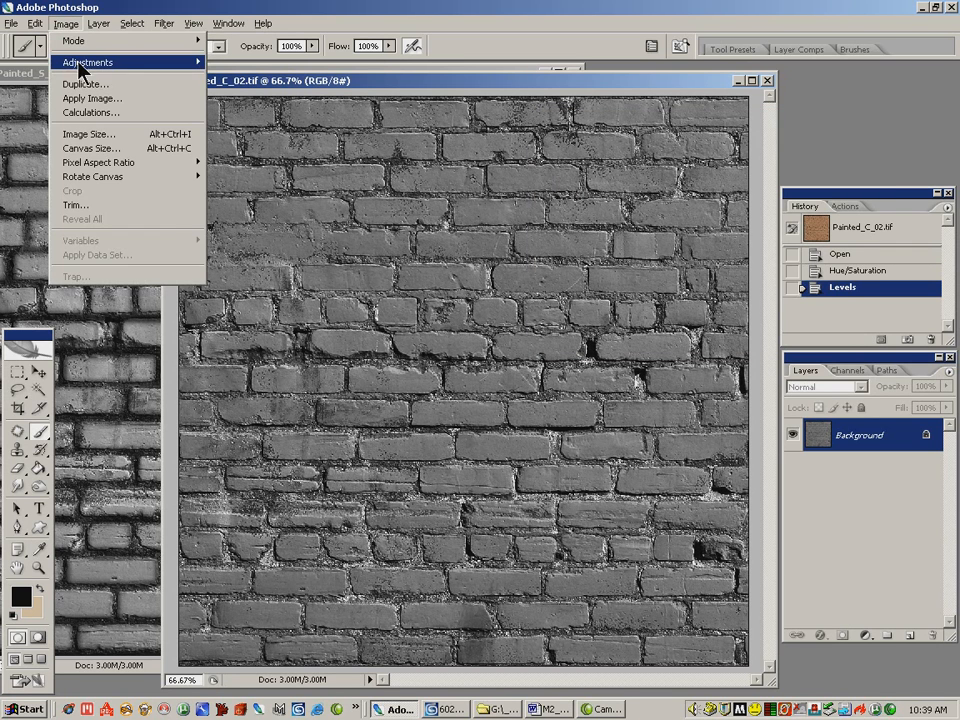
pyautogui.moveTo(60, 62)
pyautogui.click(305, 148)
pyautogui.moveTo(668, 193); pyautogui.dragTo(680, 198)
pyautogui.moveTo(670, 243); pyautogui.dragTo(657, 246)
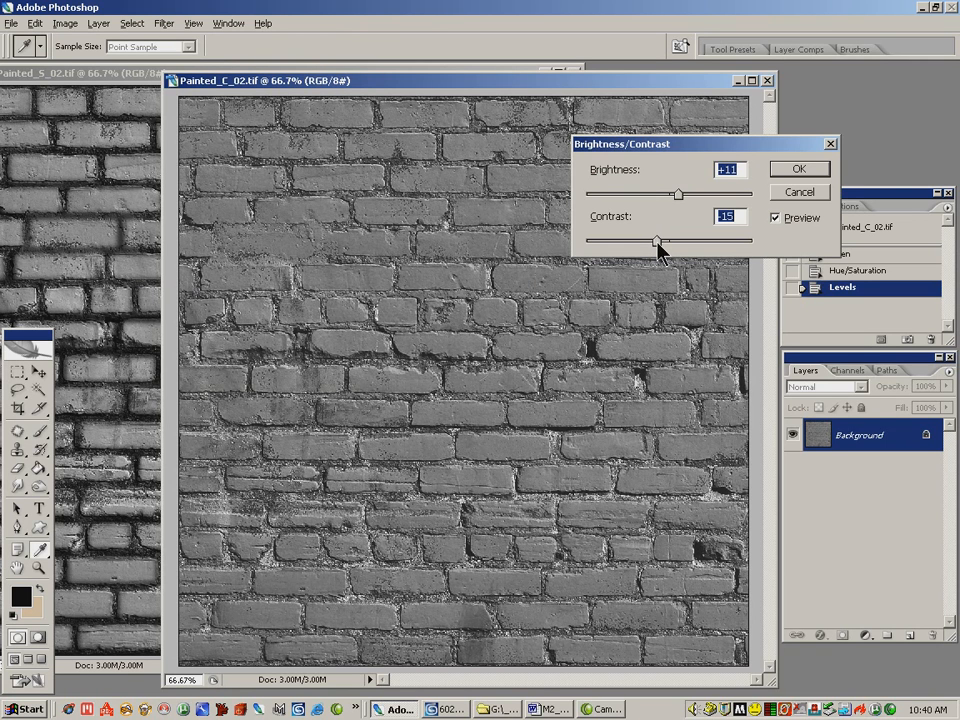
pyautogui.moveTo(680, 194); pyautogui.dragTo(689, 199)
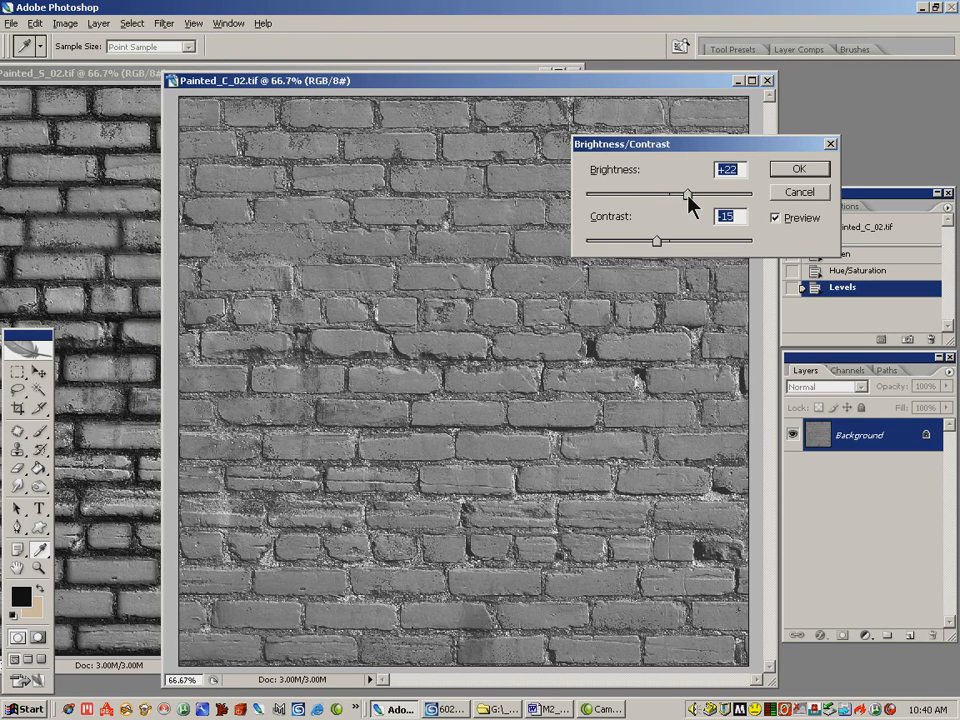
pyautogui.click(795, 169)
pyautogui.press('b')
# Add a new layer and paint straight black lines with the 20-pixel brush along the three uppermost horizontal mortar joints
pyautogui.click(949, 372)
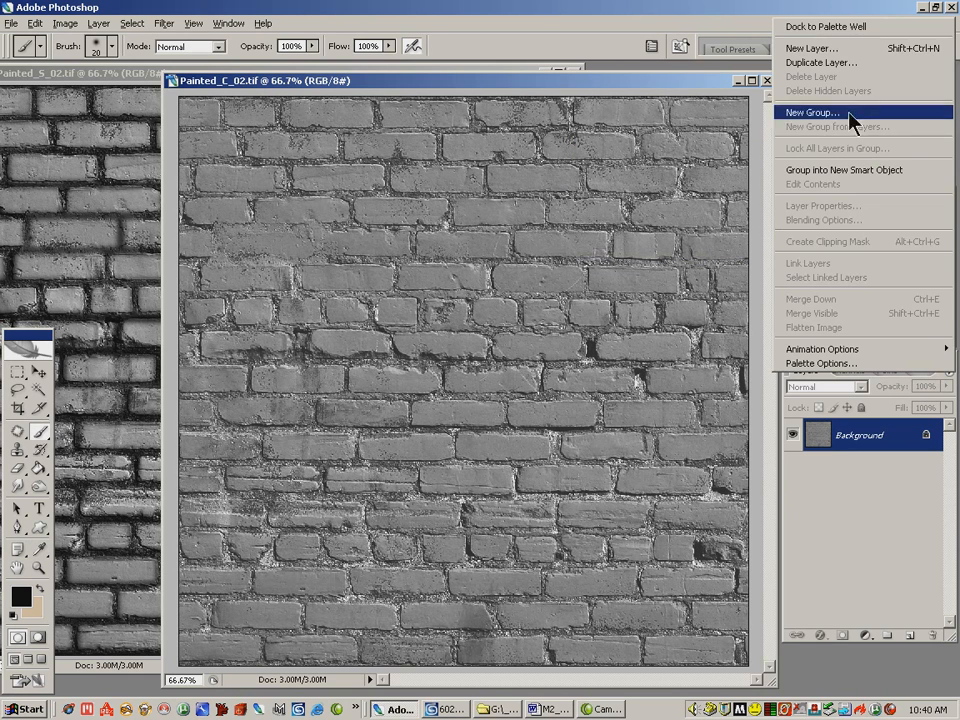
pyautogui.click(762, 48)
pyautogui.click(726, 121)
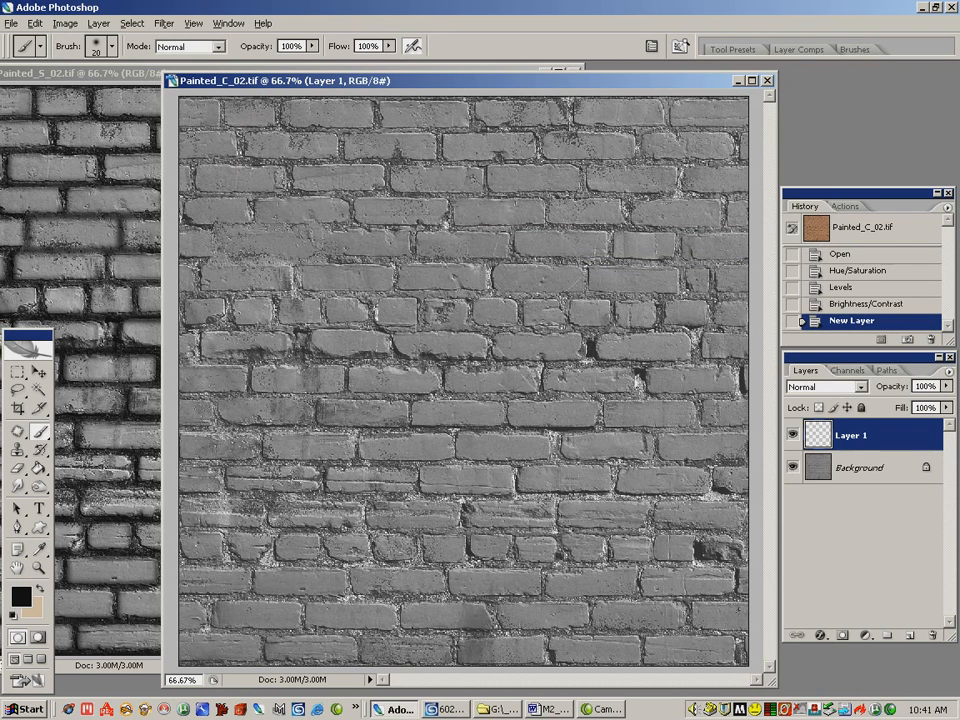
pyautogui.click(176, 124)
pyautogui.moveTo(176, 127)
pyautogui.mouseDown()
pyautogui.moveTo(600, 127)
pyautogui.moveTo(742, 165)
pyautogui.moveTo(178, 161)
pyautogui.mouseUp()
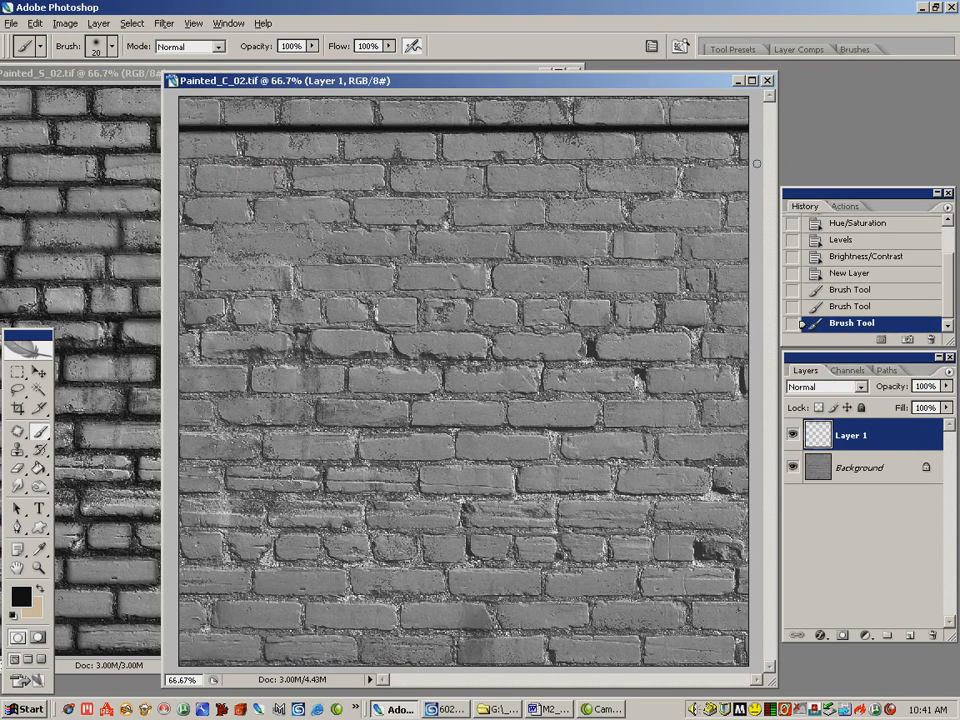
pyautogui.click(174, 193)
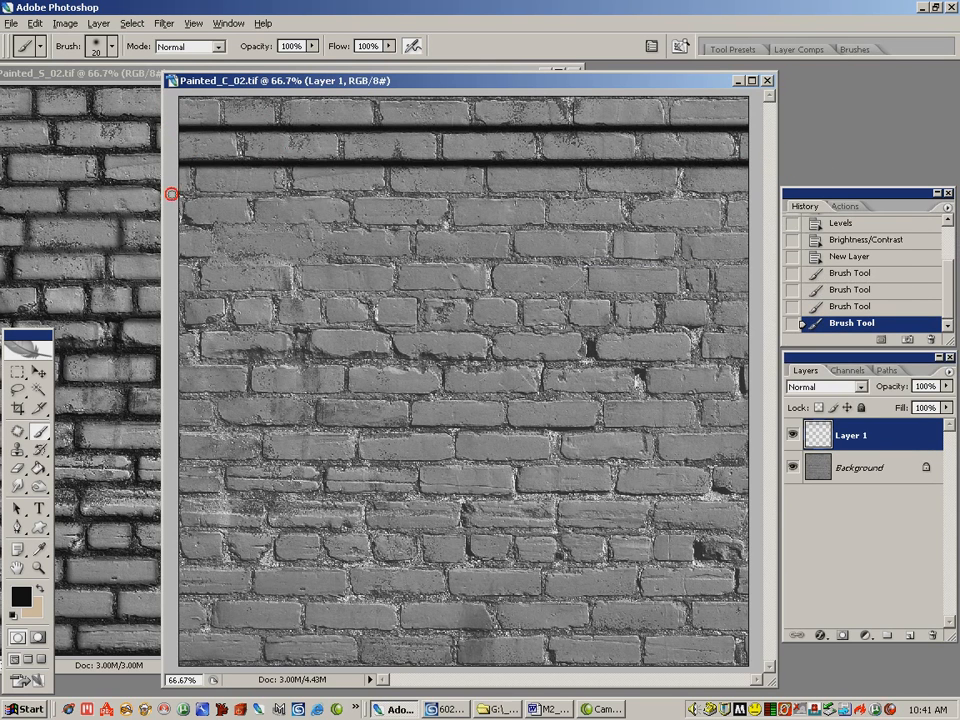
pyautogui.moveTo(172, 193); pyautogui.dragTo(750, 193)
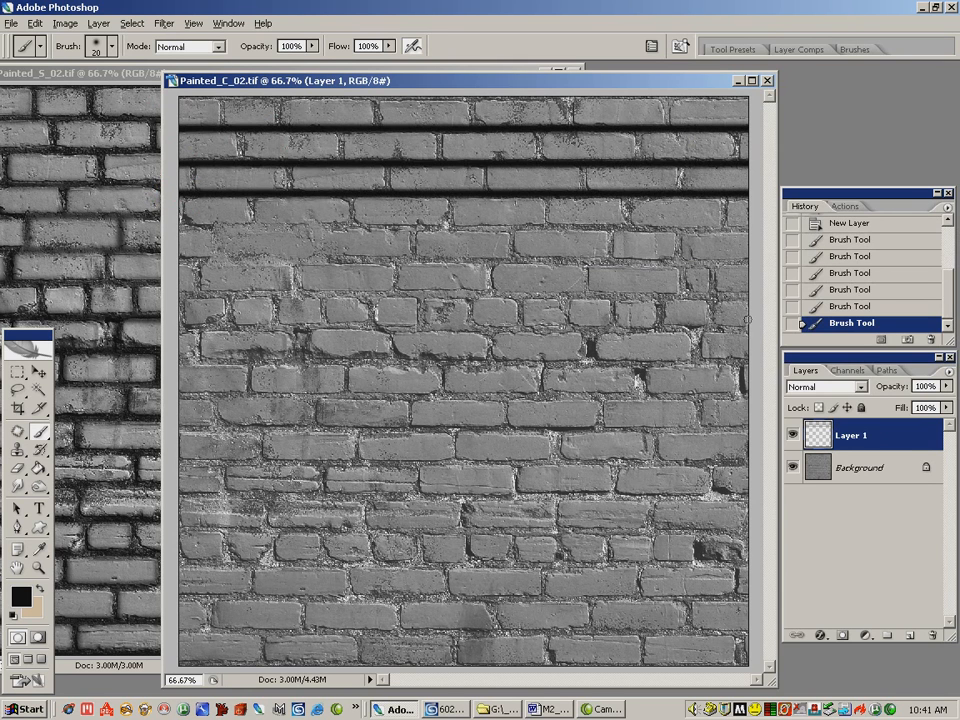
# Try Soft Light on Layer 1, settle on the Multiply blend mode, and lower the layer's fill to 58%
pyautogui.click(860, 386)
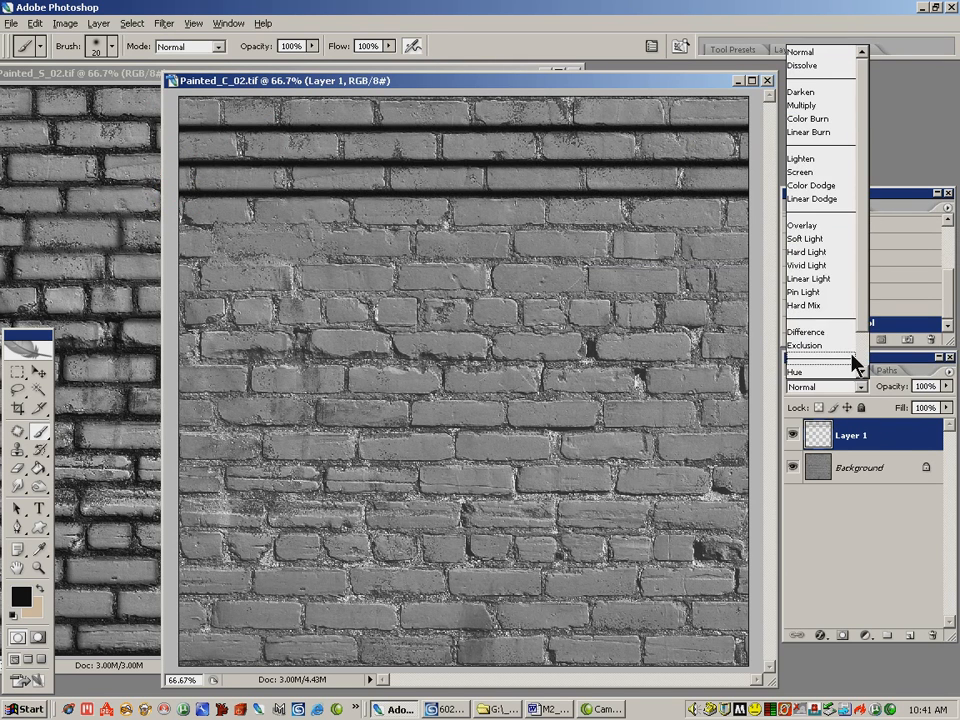
pyautogui.click(842, 239)
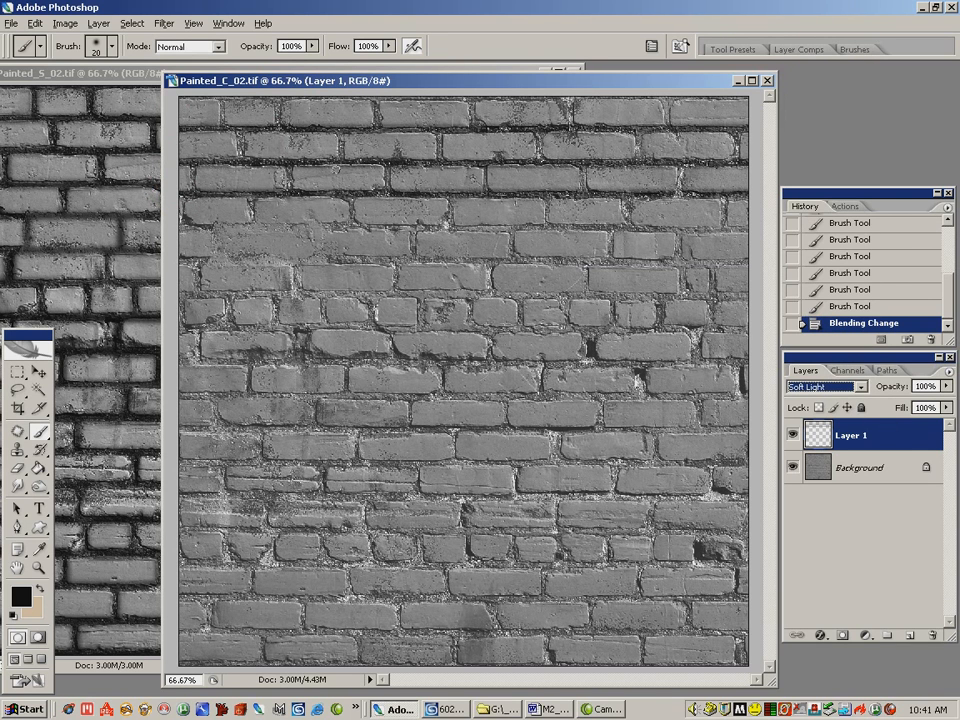
pyautogui.click(840, 386)
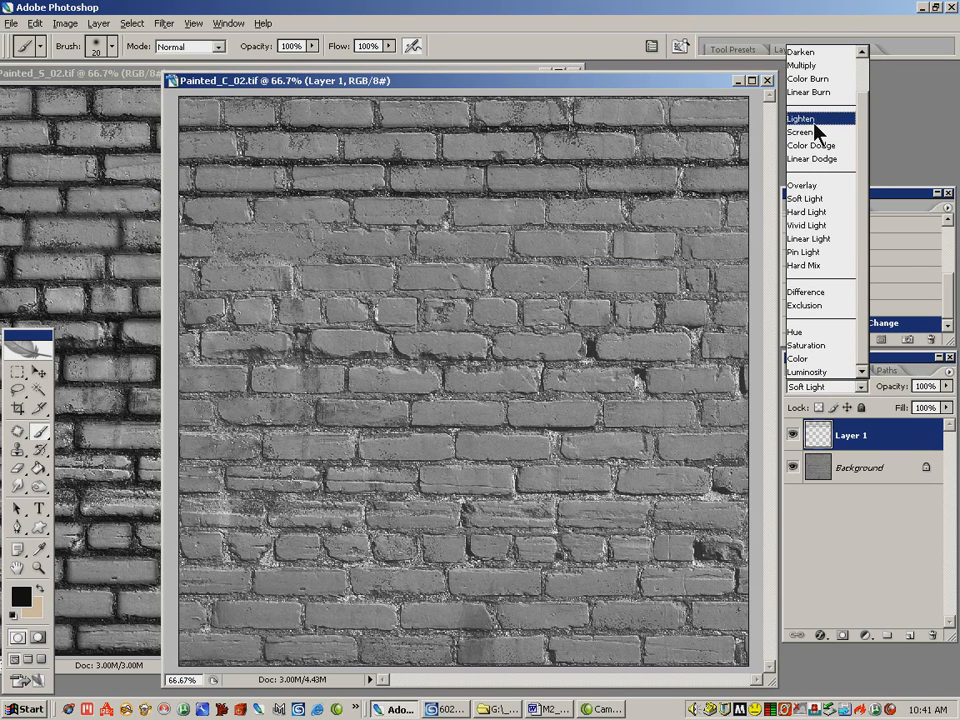
pyautogui.click(805, 65)
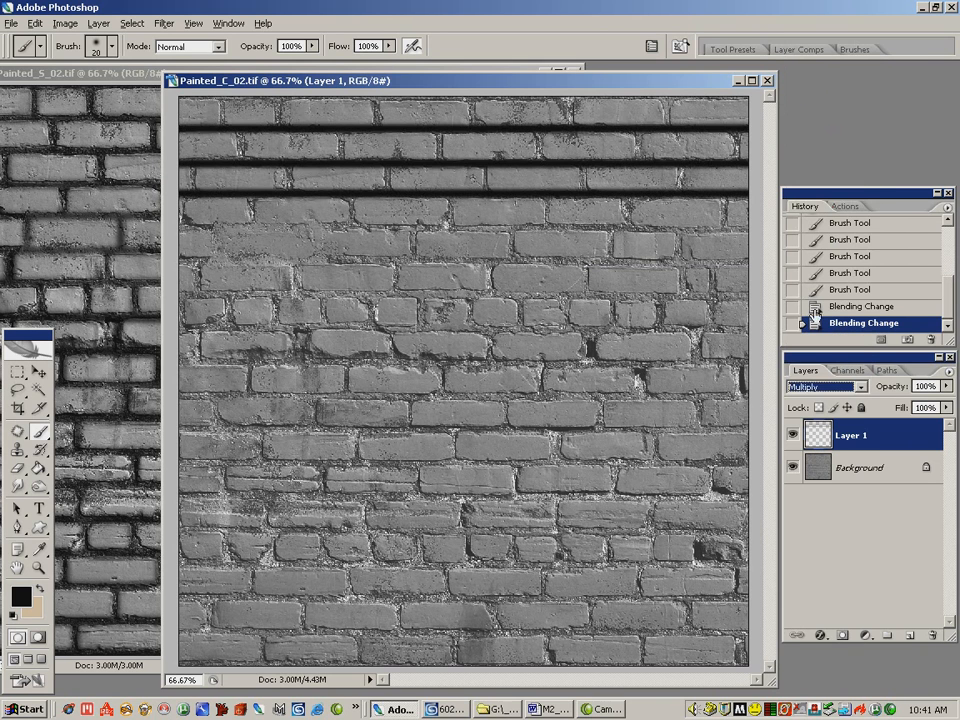
pyautogui.click(946, 407)
pyautogui.moveTo(942, 423); pyautogui.dragTo(909, 433)
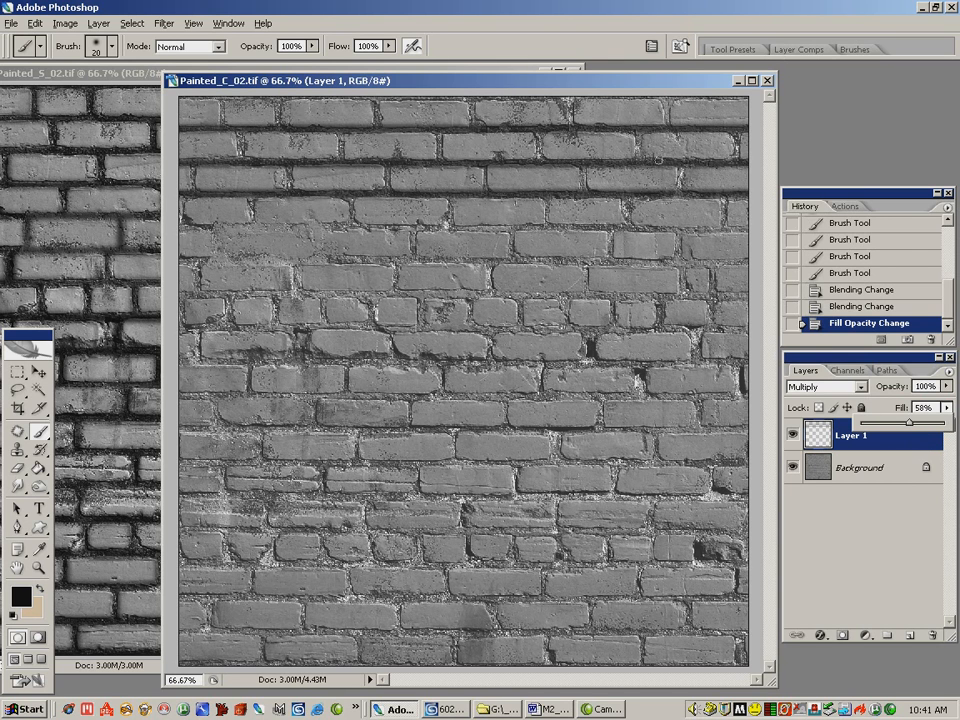
# Paint black over the vertical mortar joints between the bricks in the three uppermost rows and reduce the brush size to 10
pyautogui.click(639, 139)
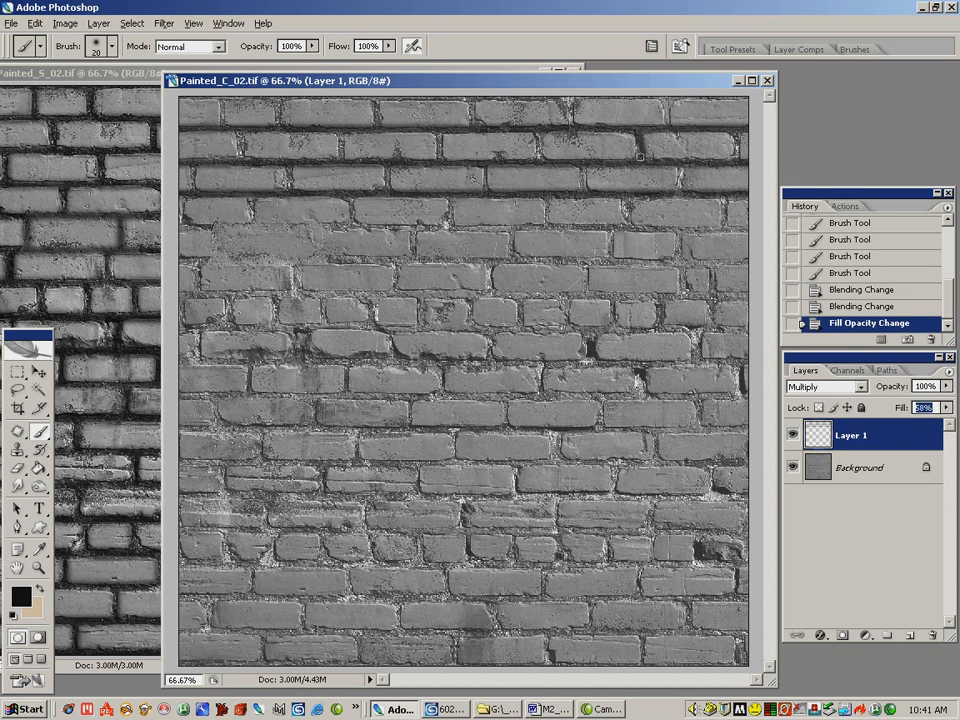
pyautogui.moveTo(539, 148); pyautogui.dragTo(537, 155)
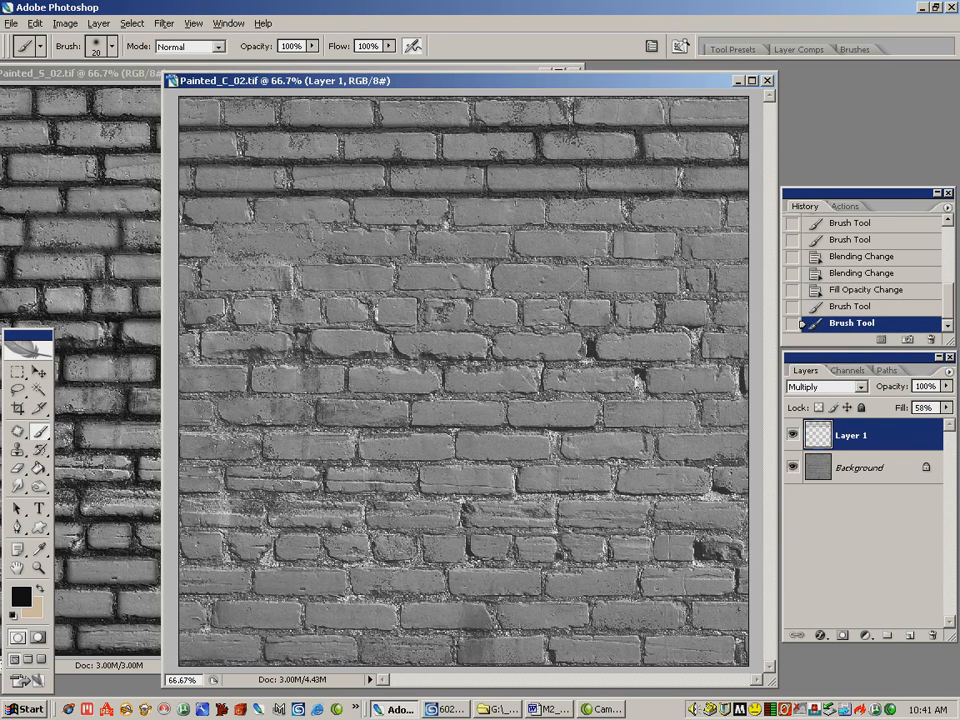
pyautogui.moveTo(438, 133); pyautogui.dragTo(439, 159)
pyautogui.moveTo(340, 134); pyautogui.dragTo(341, 159)
pyautogui.moveTo(239, 132)
pyautogui.mouseDown()
pyautogui.moveTo(242, 159)
pyautogui.moveTo(291, 183)
pyautogui.mouseUp()
pyautogui.moveTo(291, 125); pyautogui.dragTo(291, 142)
pyautogui.moveTo(485, 166); pyautogui.dragTo(487, 188)
pyautogui.moveTo(680, 168); pyautogui.dragTo(680, 188)
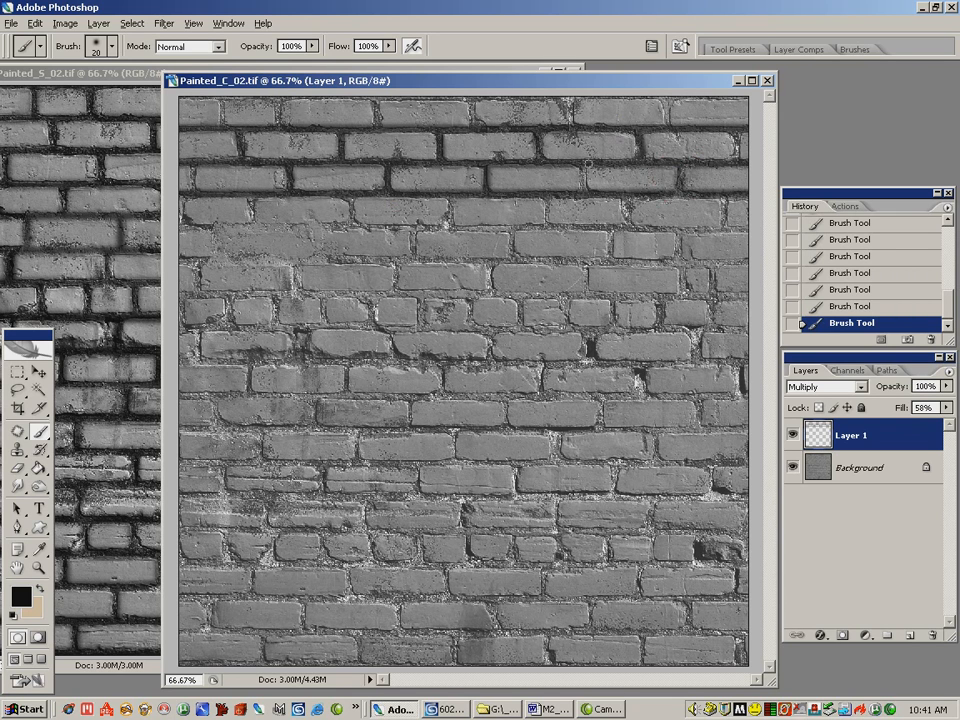
pyautogui.moveTo(568, 122); pyautogui.dragTo(568, 95)
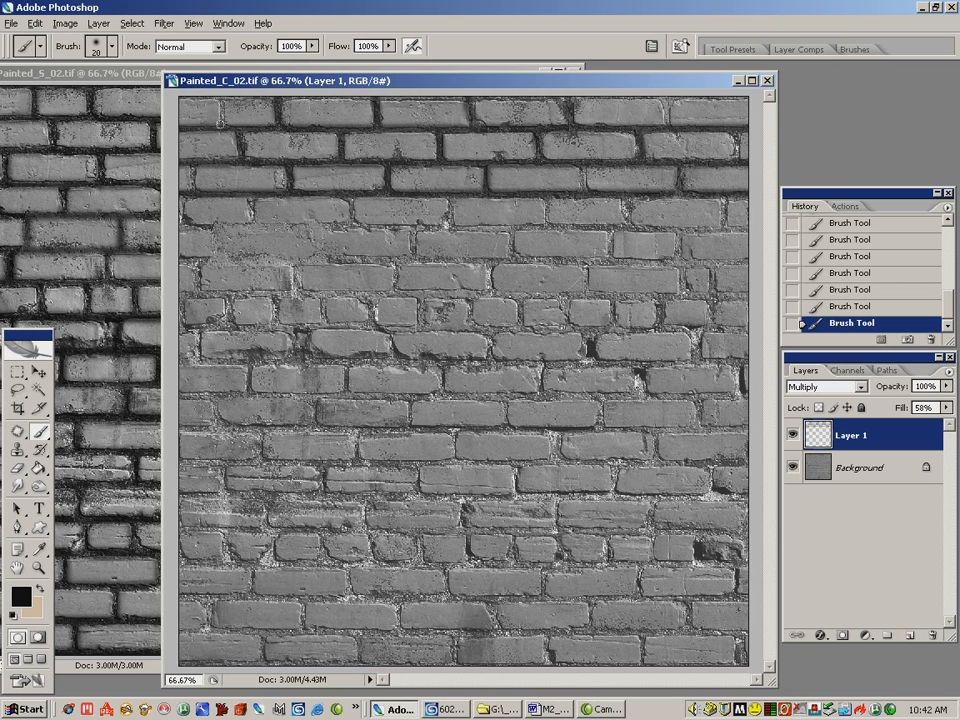
pyautogui.press('[')
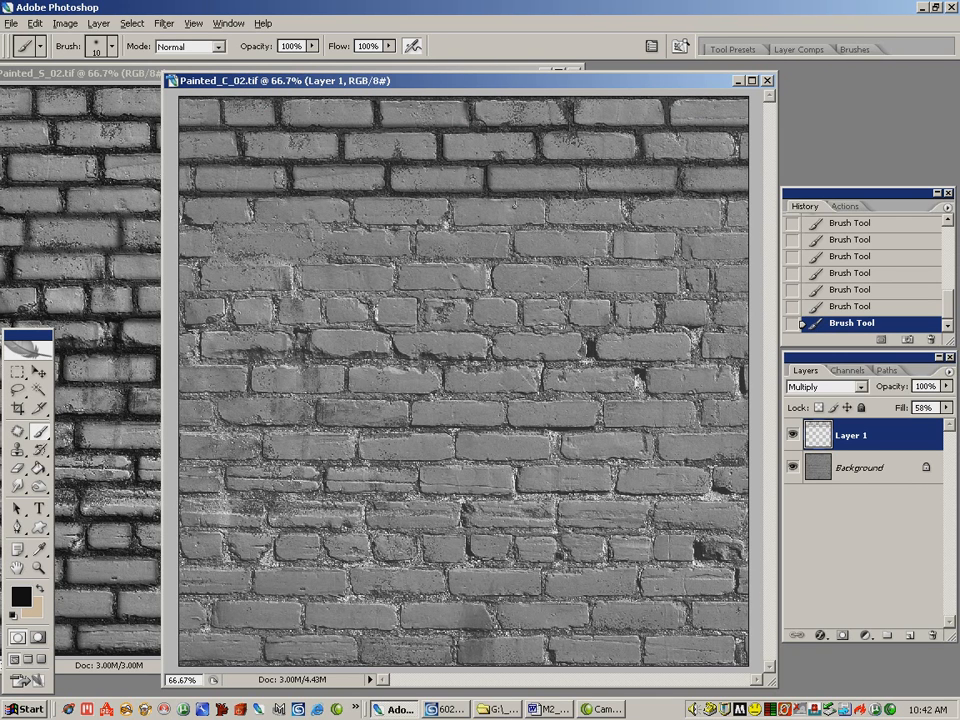
# Close Painted_C_02.tif without saving its changes, center the Painted_S_02.tif window for viewing, and close that file too
pyautogui.click(767, 80)
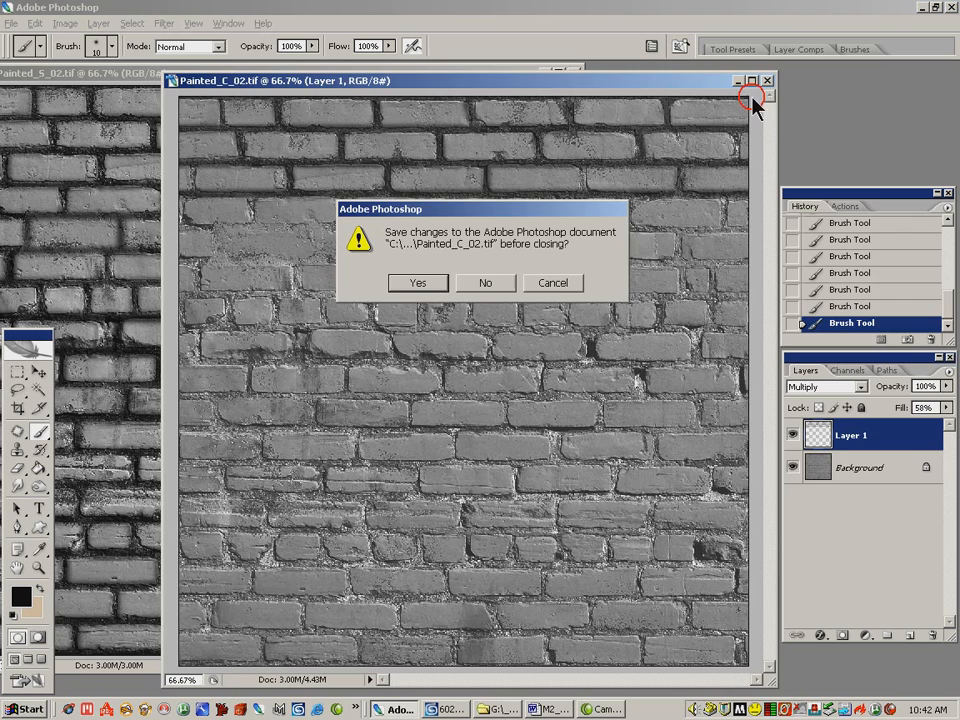
pyautogui.click(489, 282)
pyautogui.moveTo(396, 74); pyautogui.dragTo(574, 80)
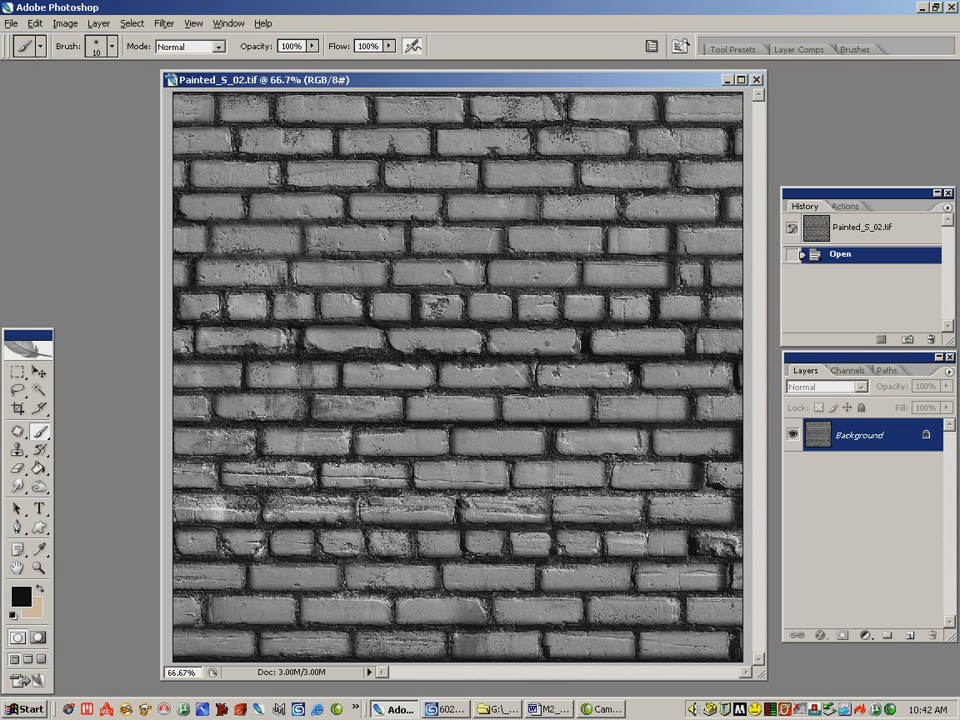
pyautogui.click(757, 79)
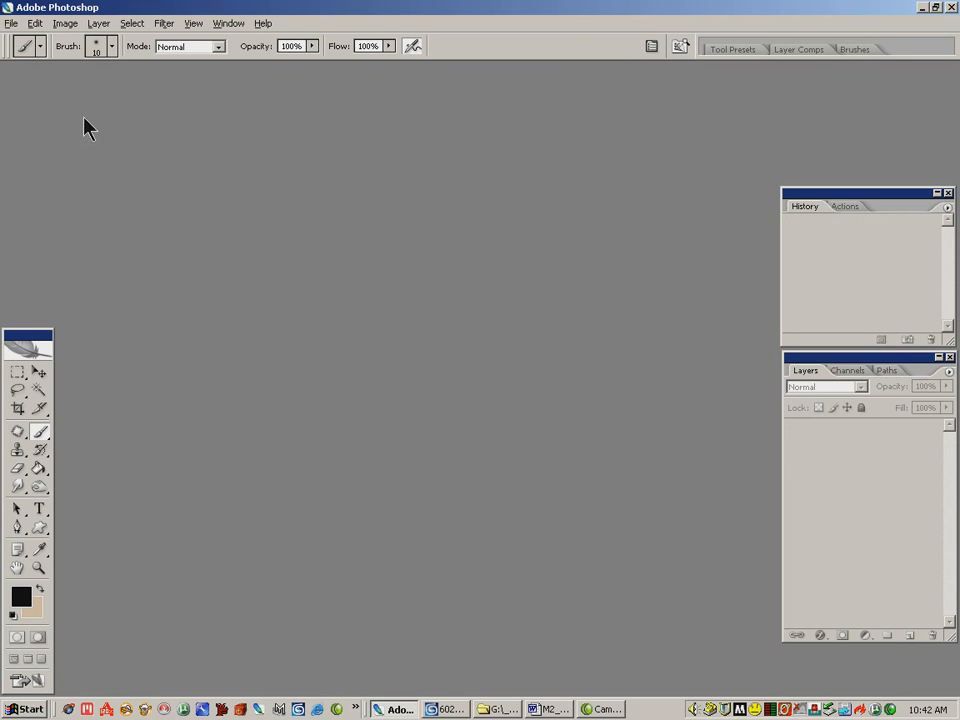
# Open Painted_B_02.tif from the desktop, leaving its color profile as is, and reposition its window for viewing
pyautogui.click(12, 24)
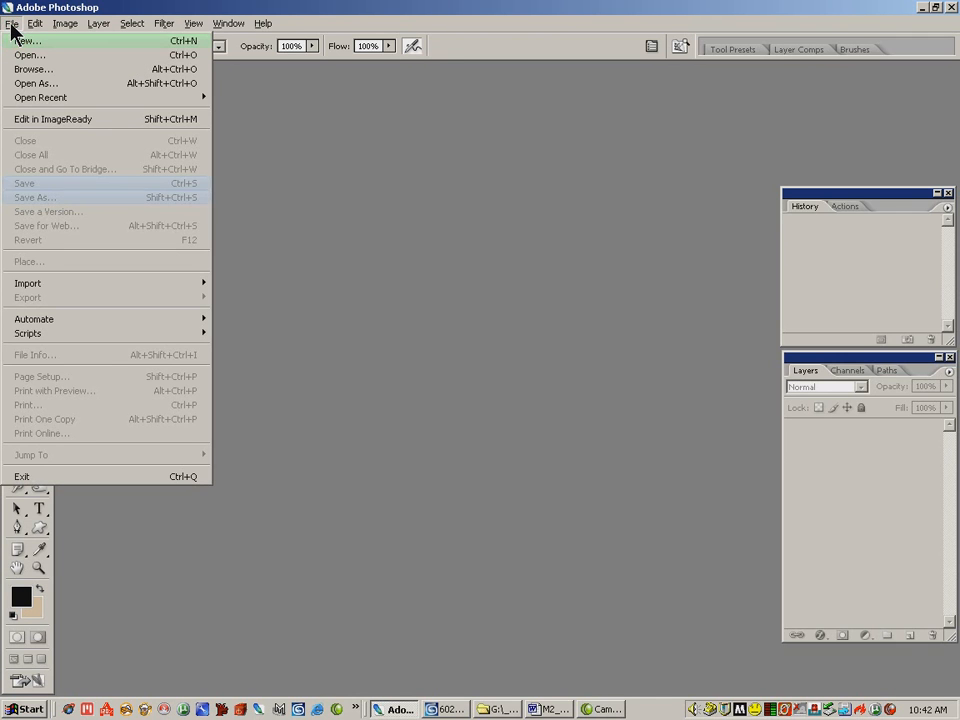
pyautogui.click(20, 56)
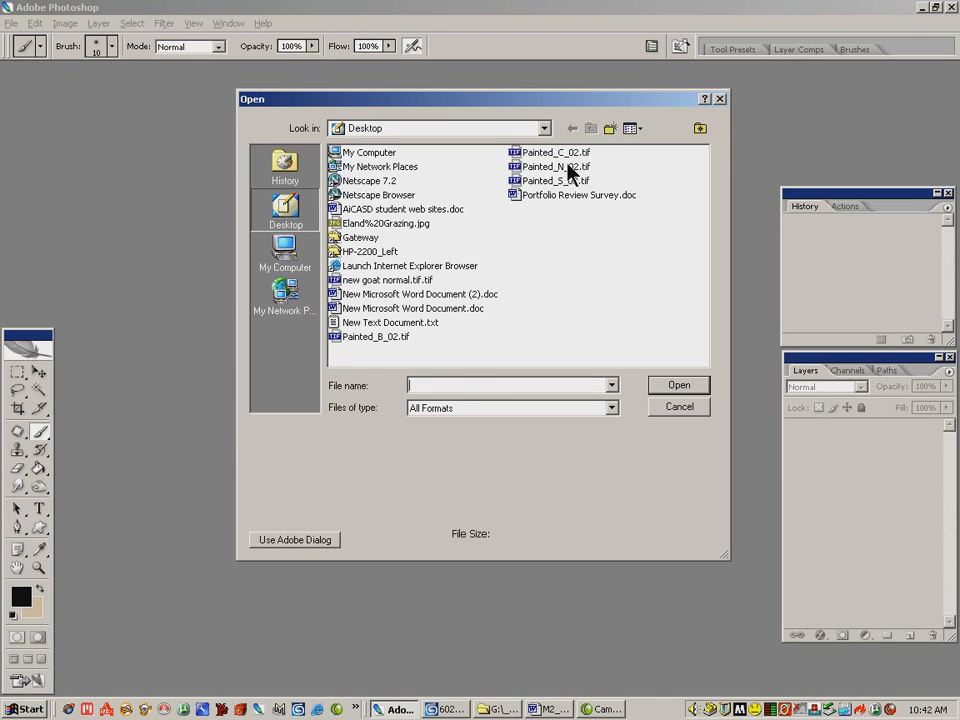
pyautogui.click(578, 167)
pyautogui.press('Up')
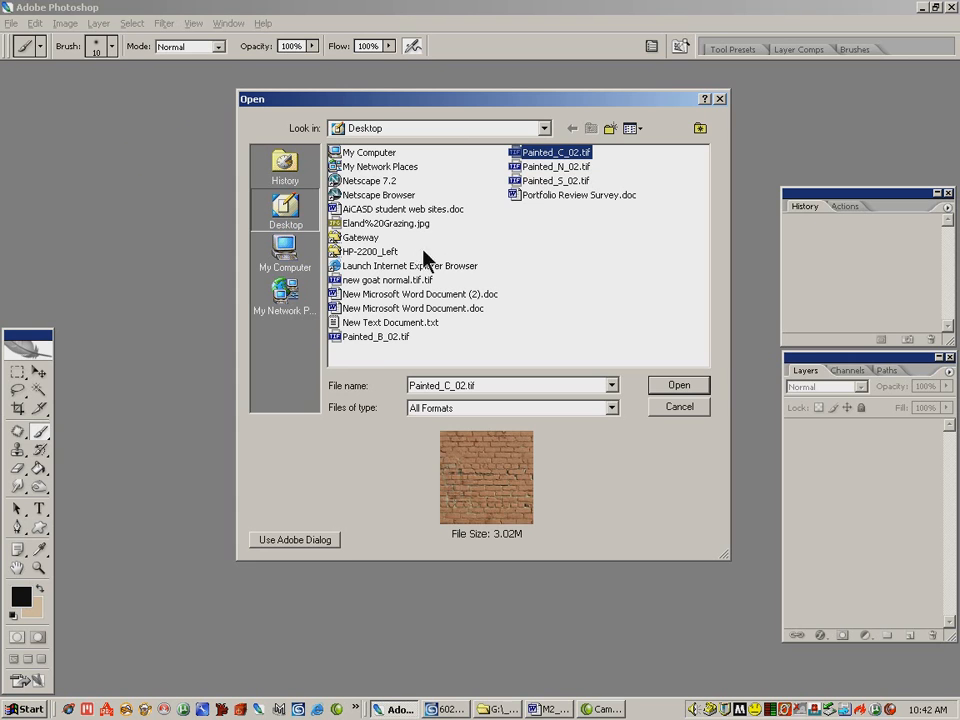
pyautogui.click(370, 337)
pyautogui.click(684, 386)
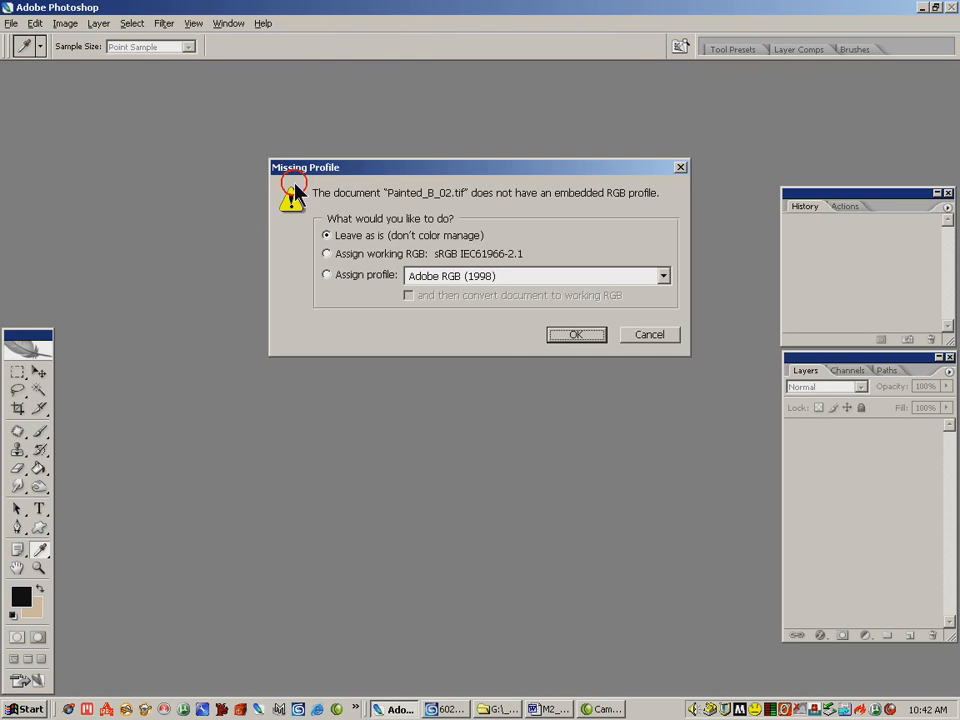
pyautogui.click(584, 338)
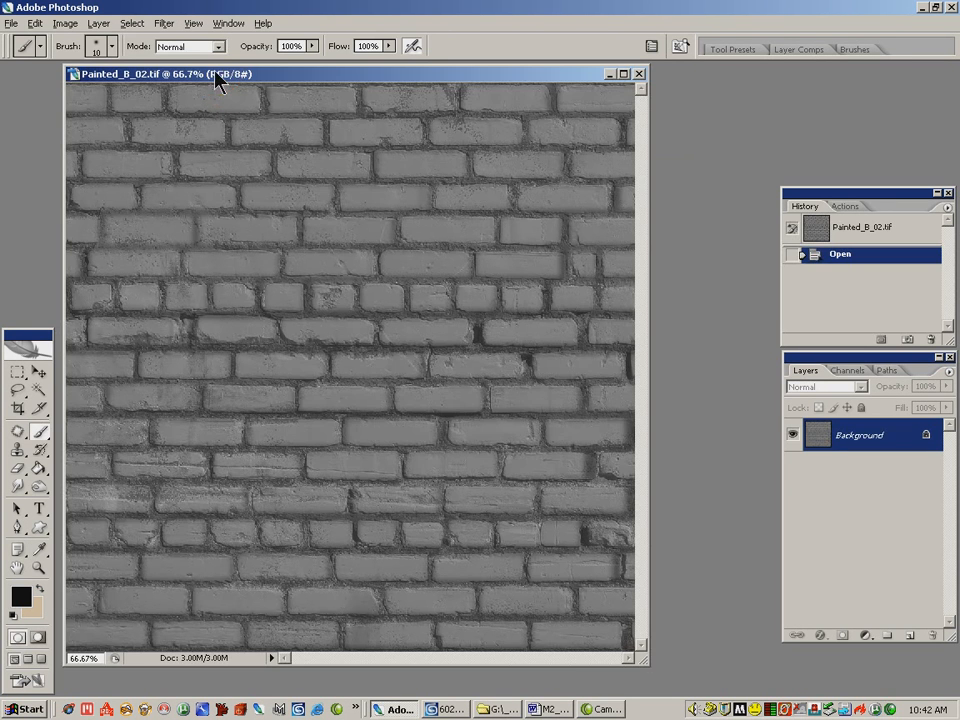
pyautogui.moveTo(214, 73); pyautogui.dragTo(264, 82)
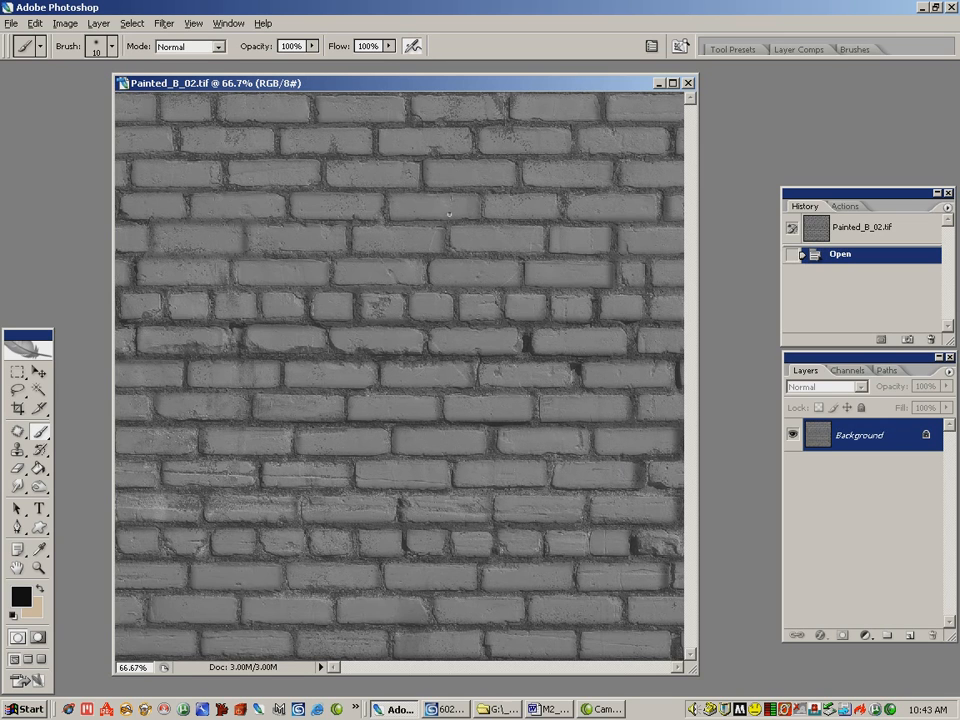
# Start the NVIDIA normal map filter on Painted_B_02.tif, try the 5 x 5 and 3 x 3 filter types, and settle on 4 sample
pyautogui.click(162, 24)
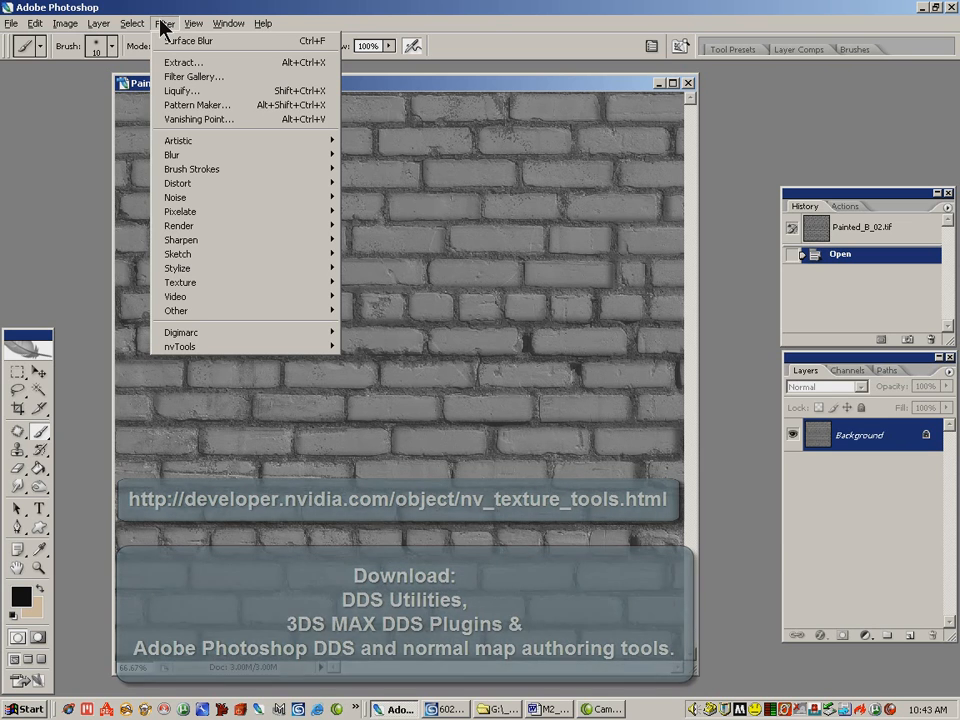
pyautogui.moveTo(210, 349)
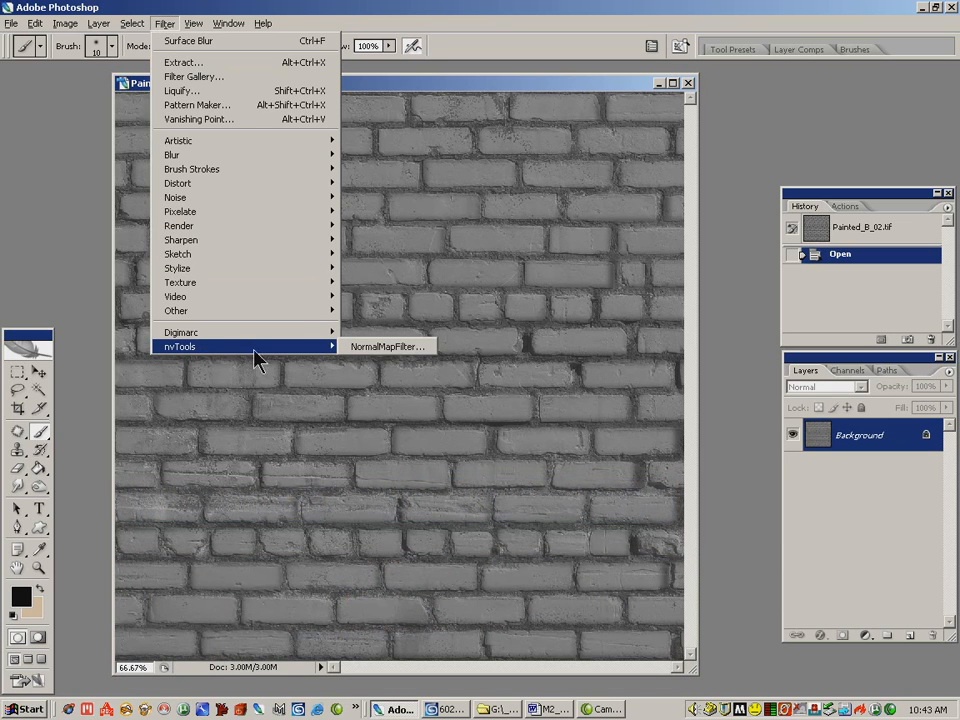
pyautogui.click(380, 348)
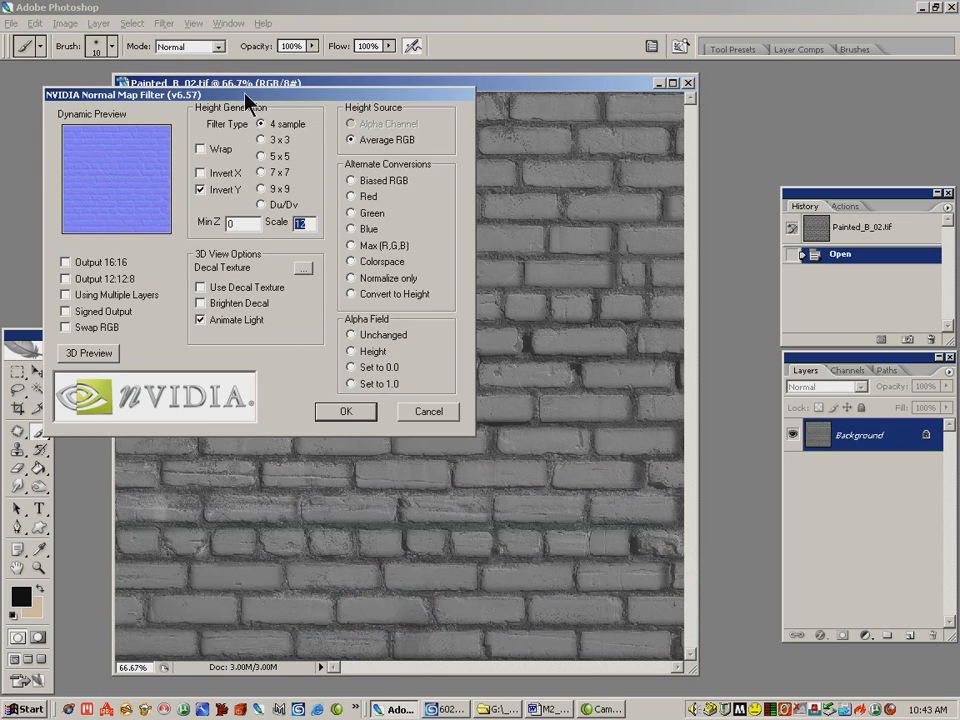
pyautogui.moveTo(245, 95); pyautogui.dragTo(376, 244)
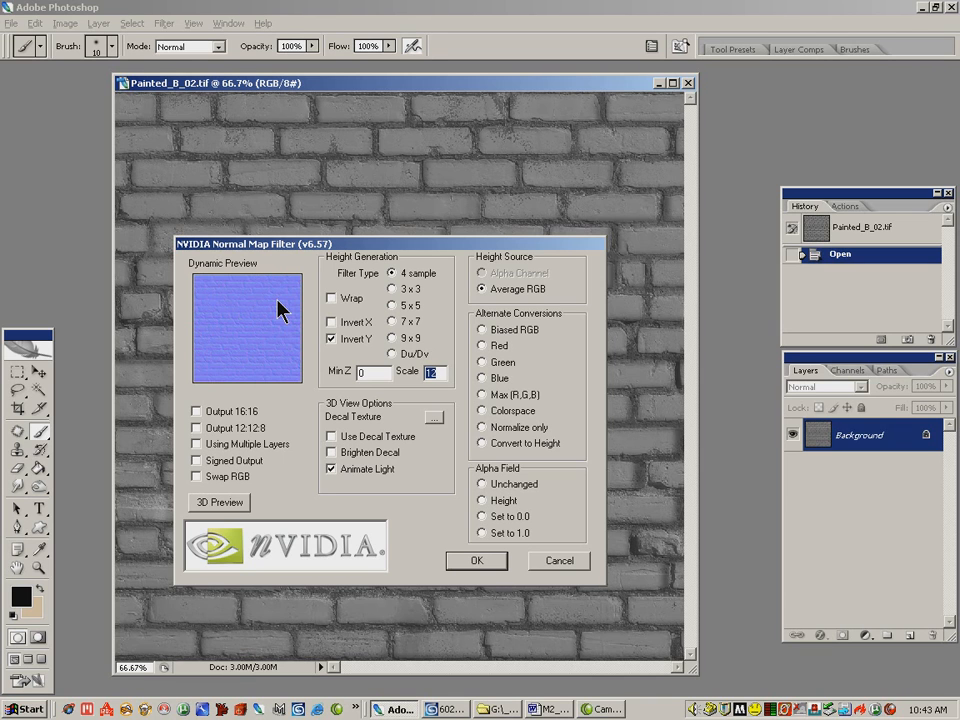
pyautogui.click(393, 306)
pyautogui.click(391, 289)
pyautogui.click(391, 273)
# Set the normal map's height scale to 8, apply the filter to the brick image, and reposition its window for viewing
pyautogui.doubleClick(437, 373)
pyautogui.moveTo(434, 373); pyautogui.dragTo(397, 373)
pyautogui.write('8')
pyautogui.moveTo(439, 373); pyautogui.dragTo(405, 373)
pyautogui.click(477, 565)
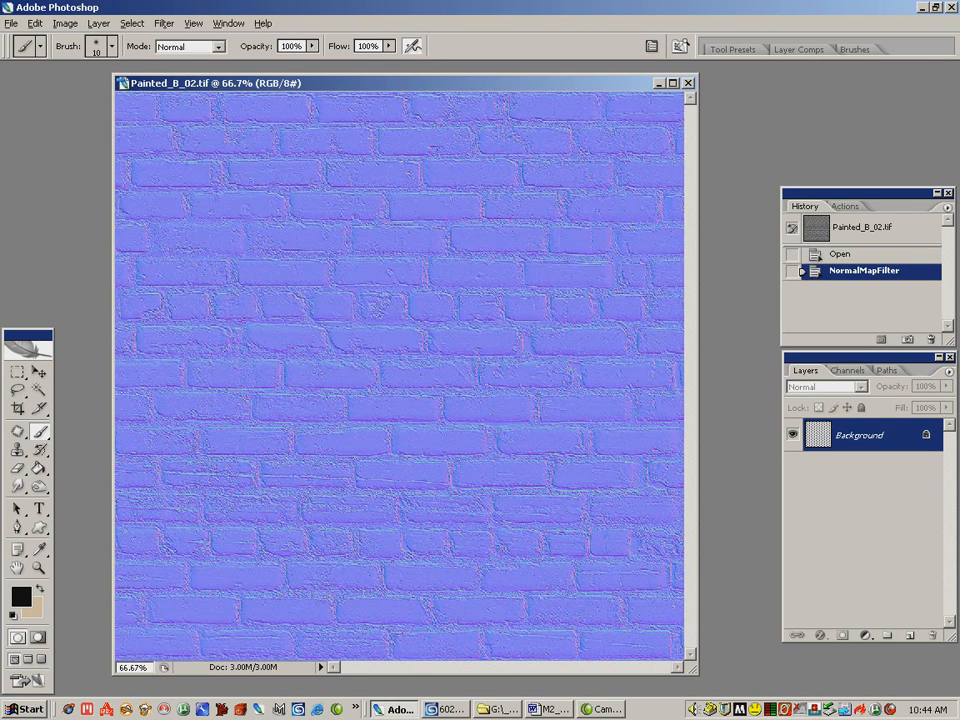
pyautogui.moveTo(367, 88); pyautogui.dragTo(351, 88)
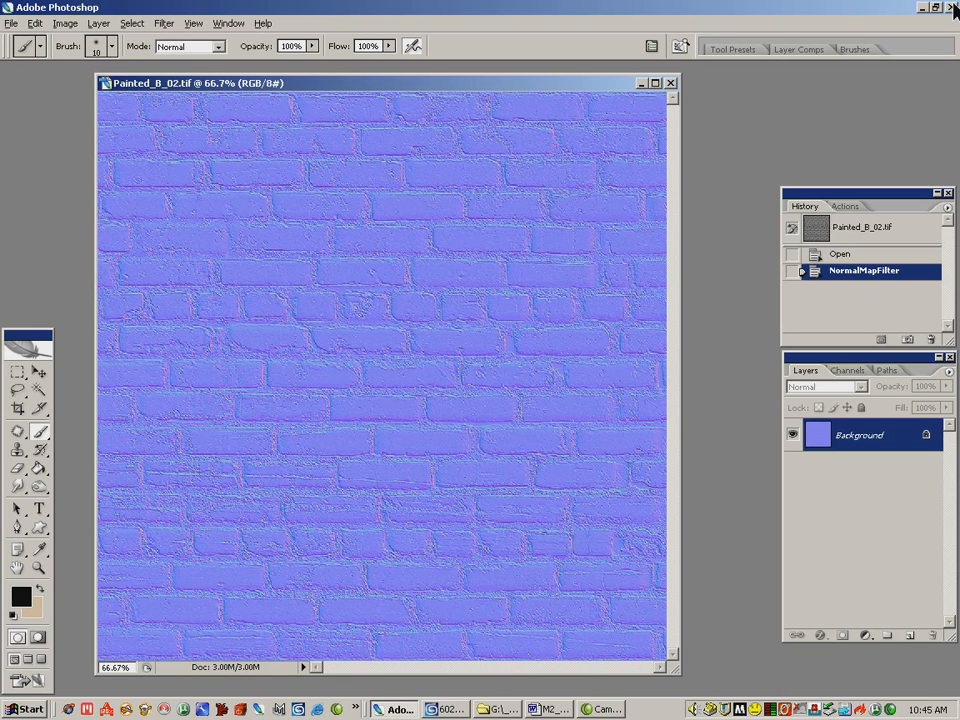
# Switch to 3ds Max, bring up the Material Editor, and render the untextured plane in the Perspective view
pyautogui.click(449, 710)
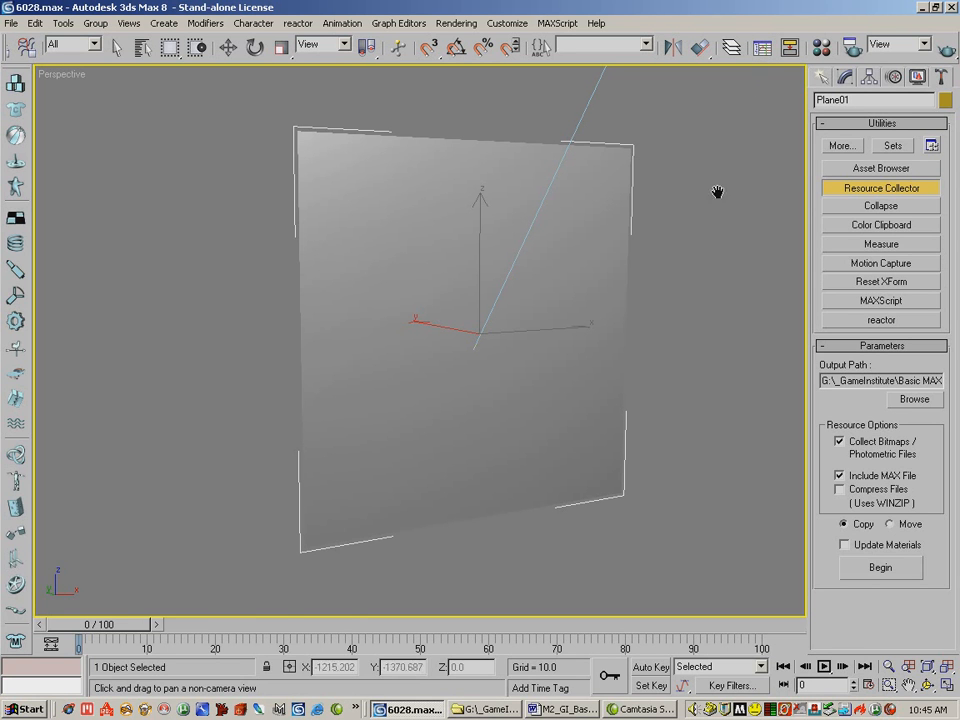
pyautogui.click(821, 46)
pyautogui.click(952, 46)
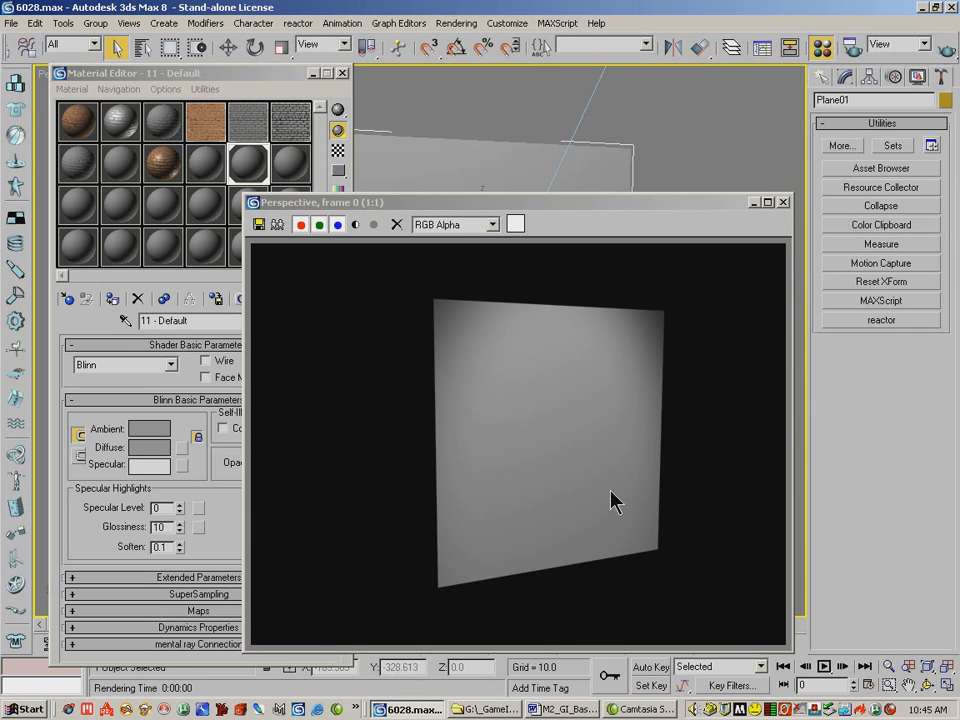
pyautogui.click(785, 203)
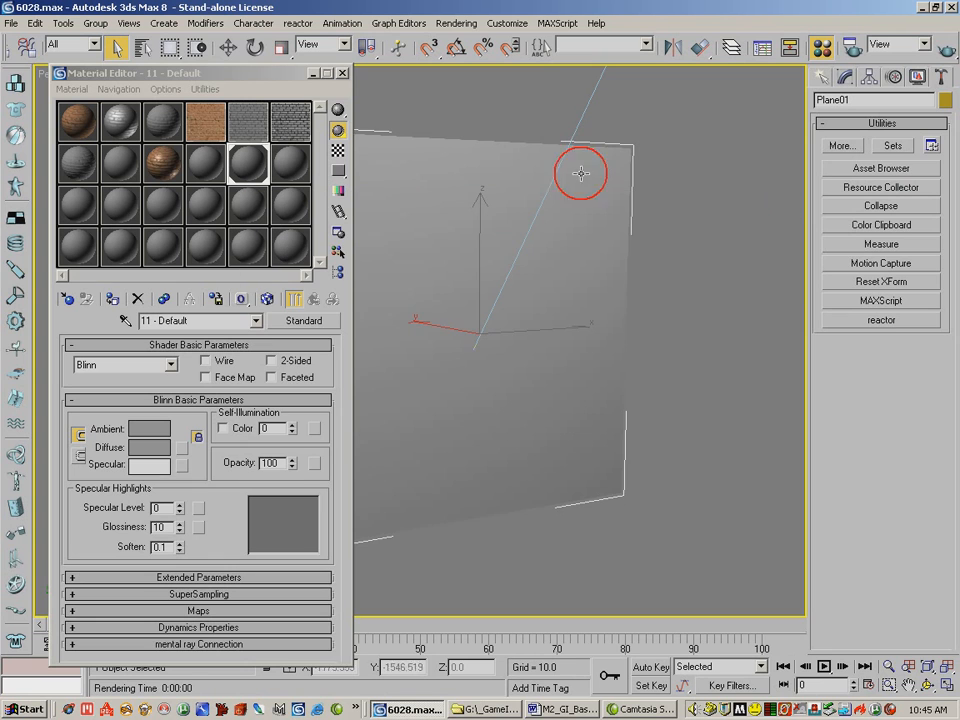
pyautogui.click(265, 70)
pyautogui.moveTo(264, 66); pyautogui.dragTo(258, 50)
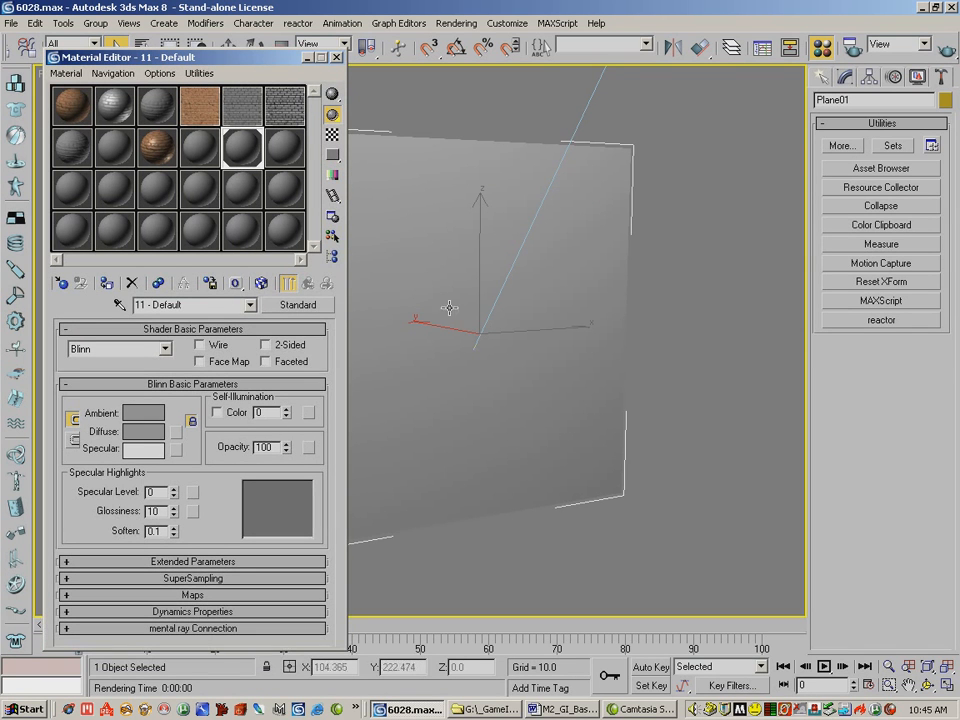
pyautogui.click(440, 208)
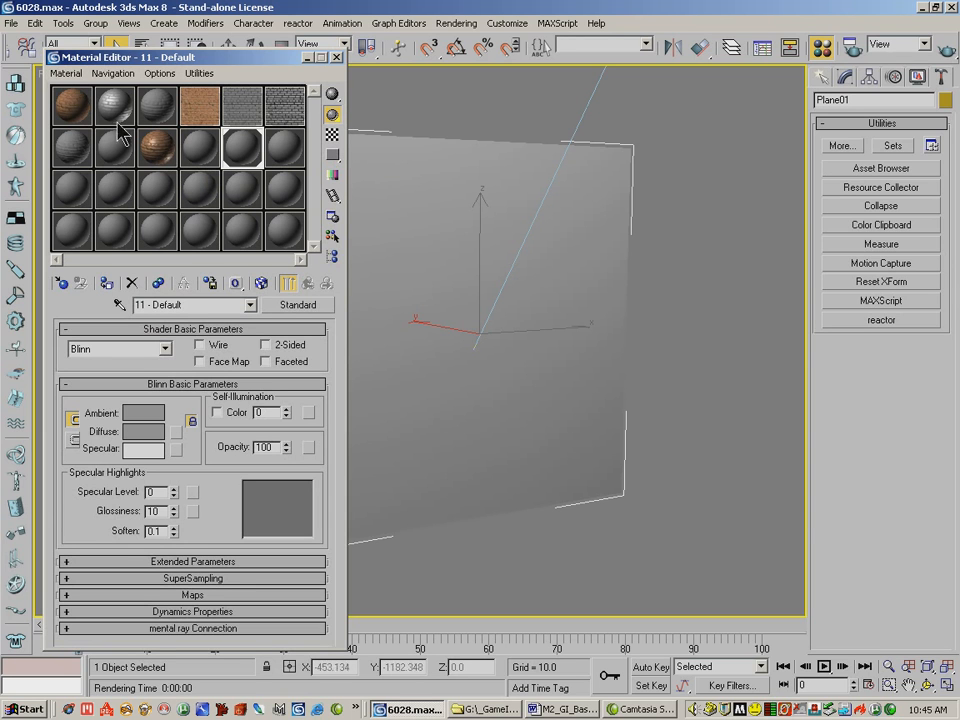
# View the Painted_C_02.tif image used as the diffuse color map of the 01 - Default material
pyautogui.click(78, 114)
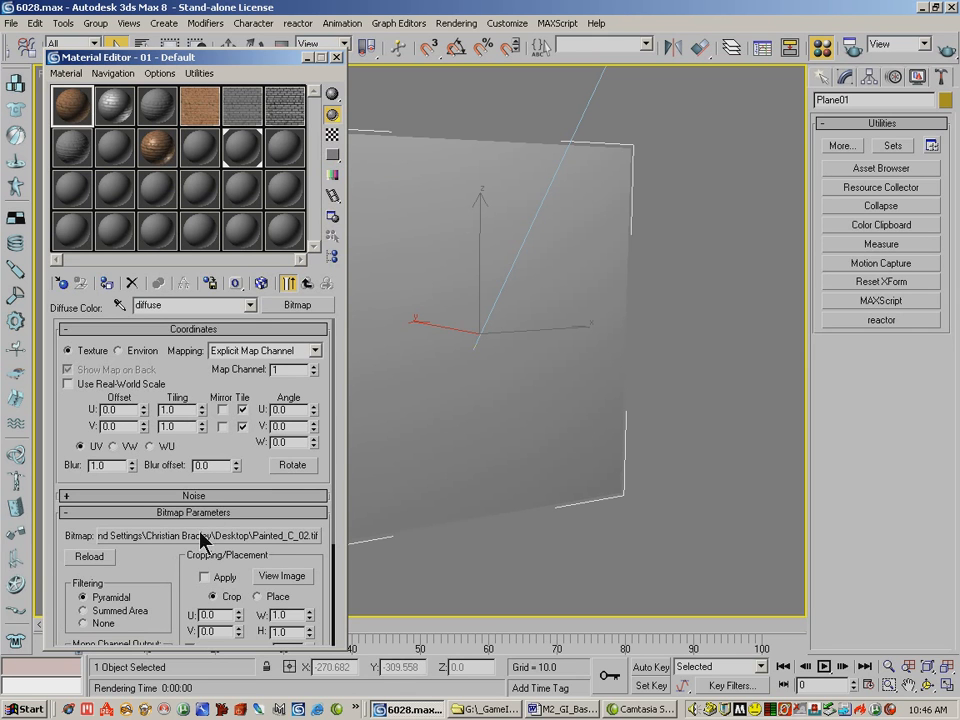
pyautogui.click(195, 306)
pyautogui.click(186, 332)
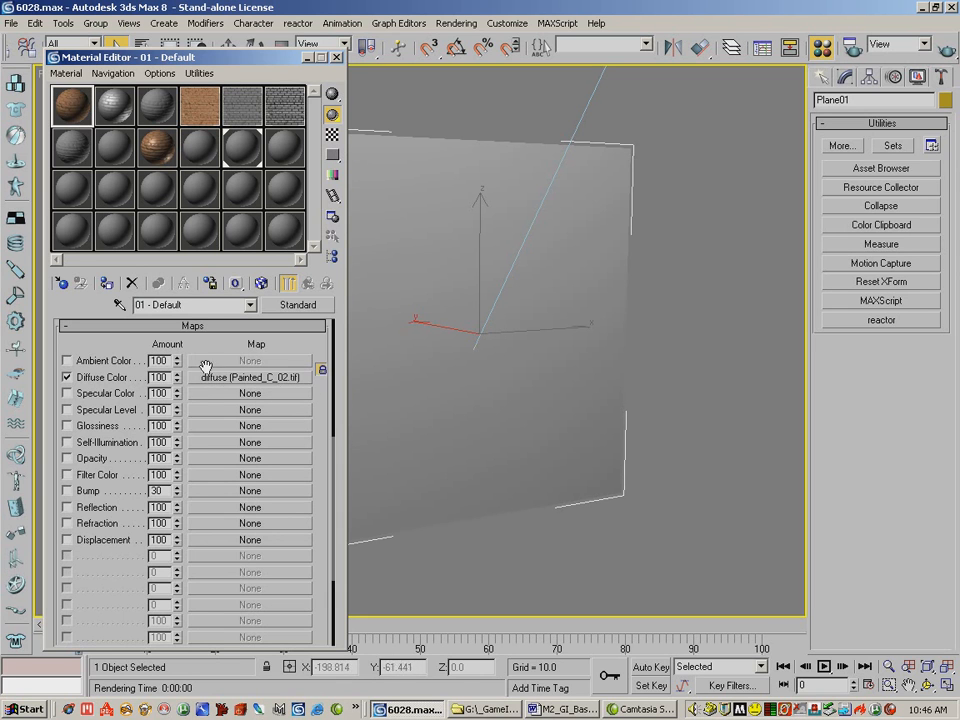
pyautogui.click(280, 390)
pyautogui.click(278, 576)
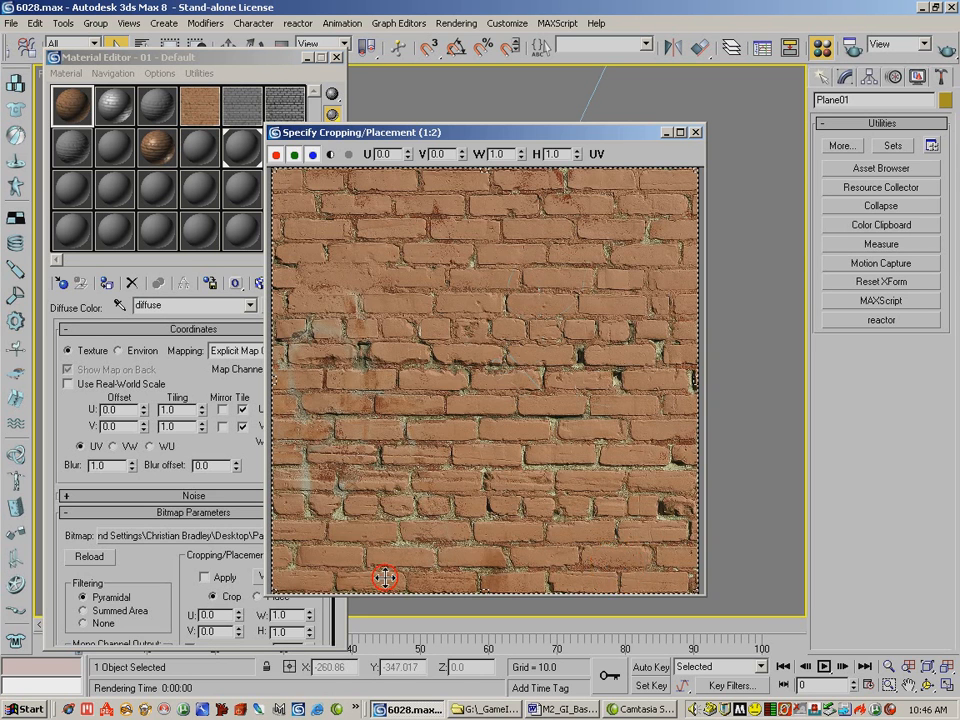
pyautogui.click(697, 132)
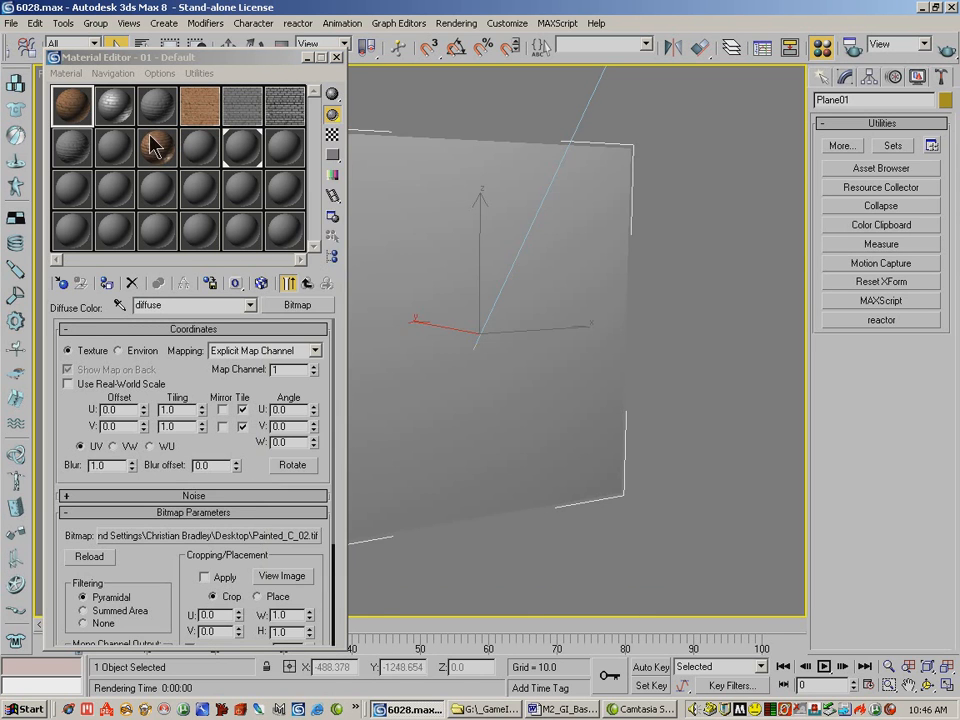
# View the Painted_S_02.tif image used as the specular level map of the 02 - Default material
pyautogui.click(100, 95)
pyautogui.click(249, 305)
pyautogui.click(195, 338)
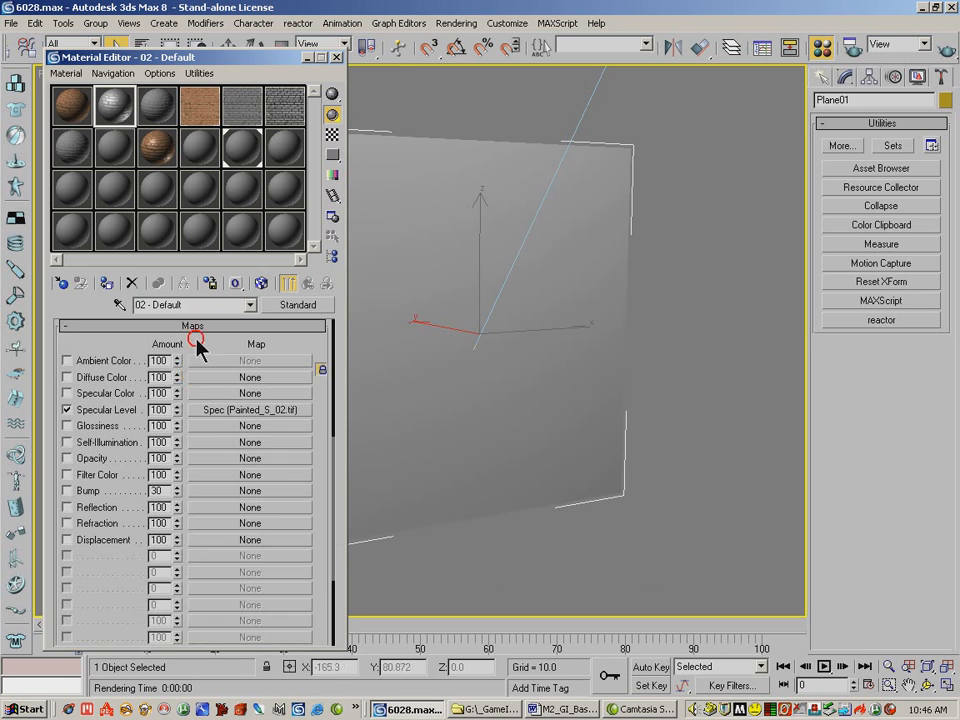
pyautogui.click(233, 409)
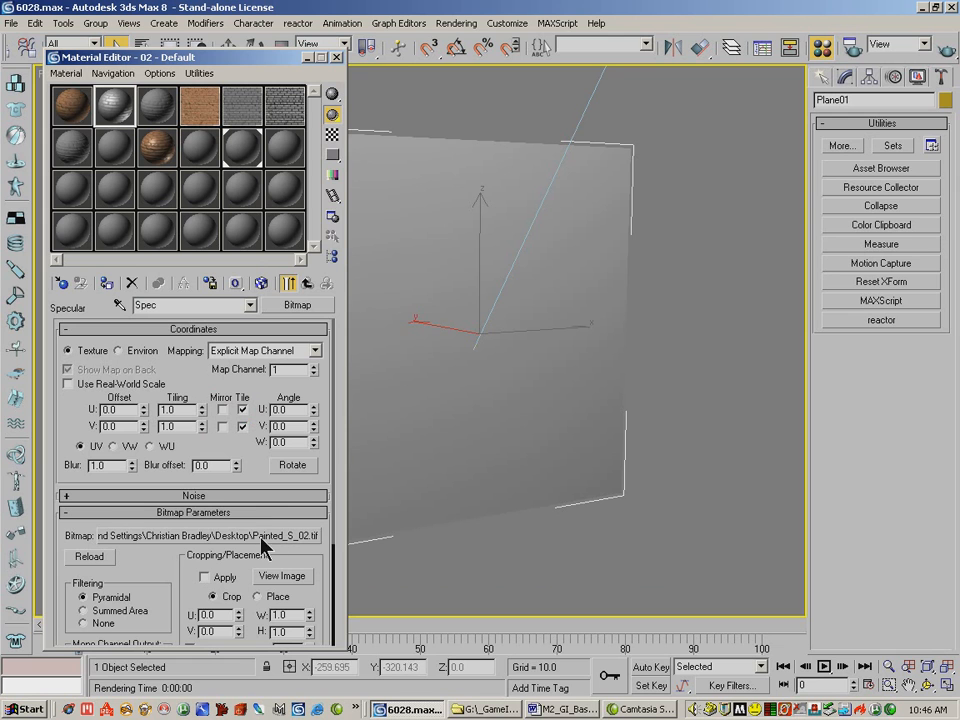
pyautogui.click(286, 580)
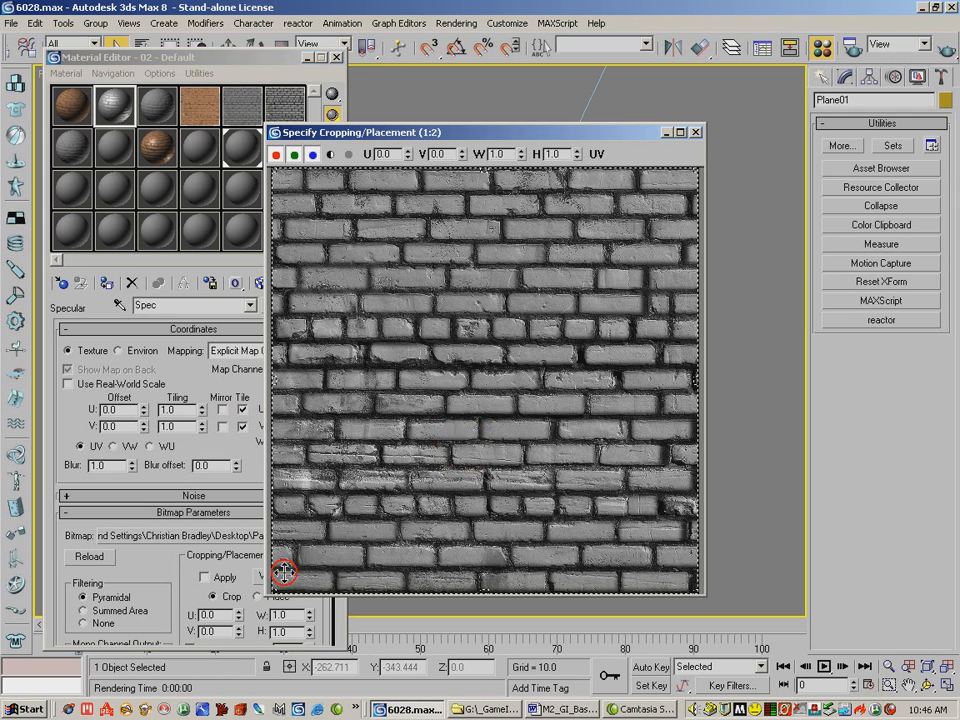
pyautogui.click(695, 132)
# View the Painted_B_02.tif image used as the bump map of the 03 - Default material, keeping its bitmap file selection
pyautogui.click(152, 112)
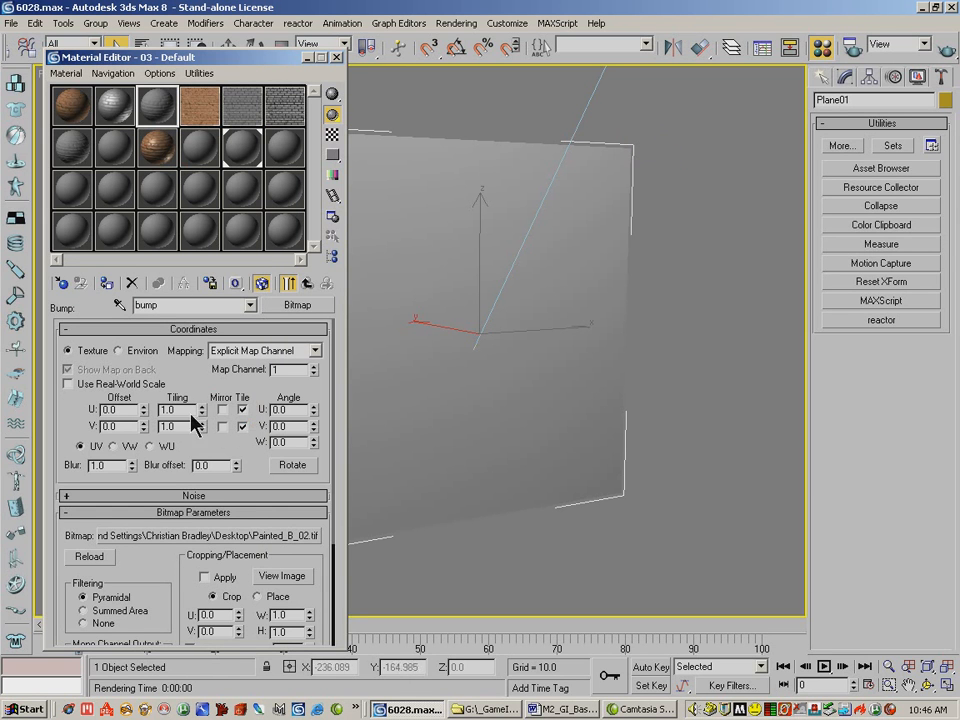
pyautogui.click(240, 540)
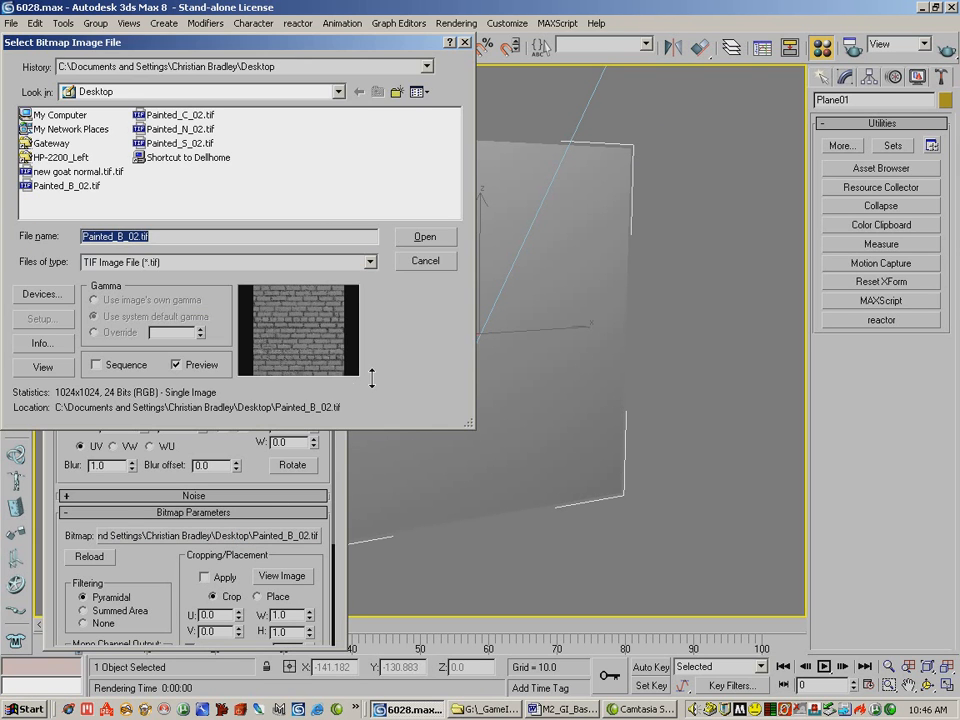
pyautogui.click(432, 262)
pyautogui.click(288, 575)
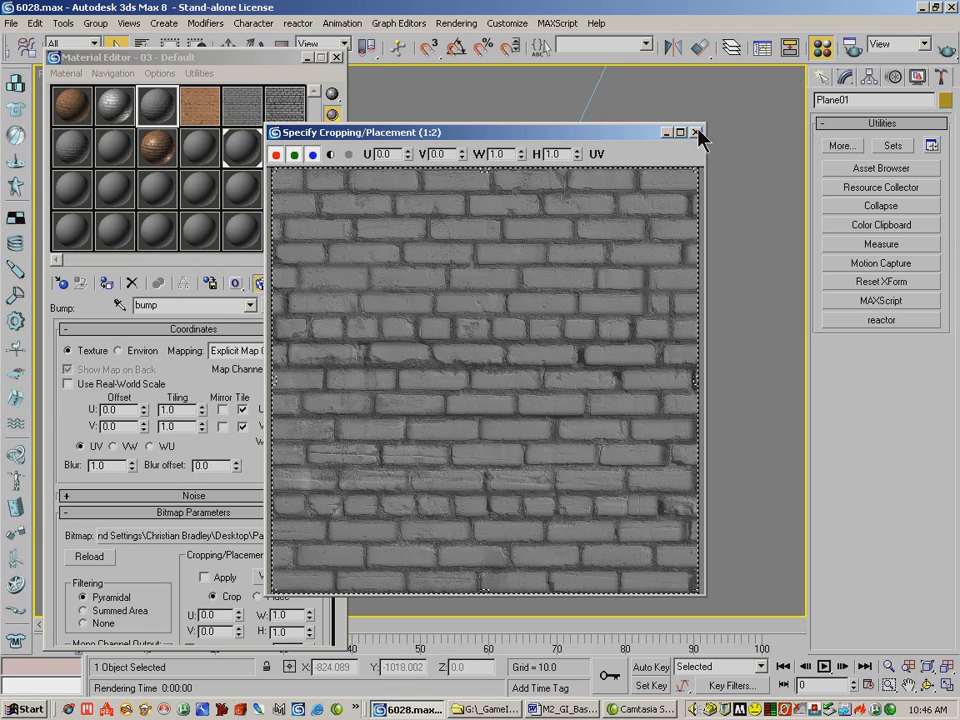
pyautogui.click(697, 131)
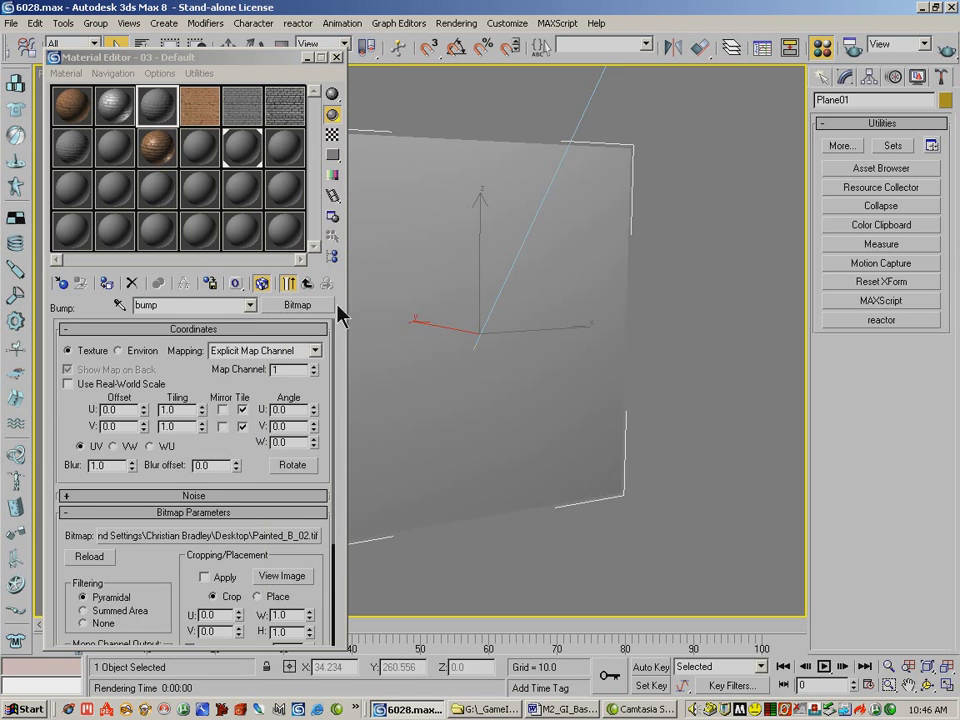
# Assign the 01 - Default diffuse material to the plane with its map shown in the viewport, and render the Perspective view
pyautogui.click(203, 117)
pyautogui.click(218, 103)
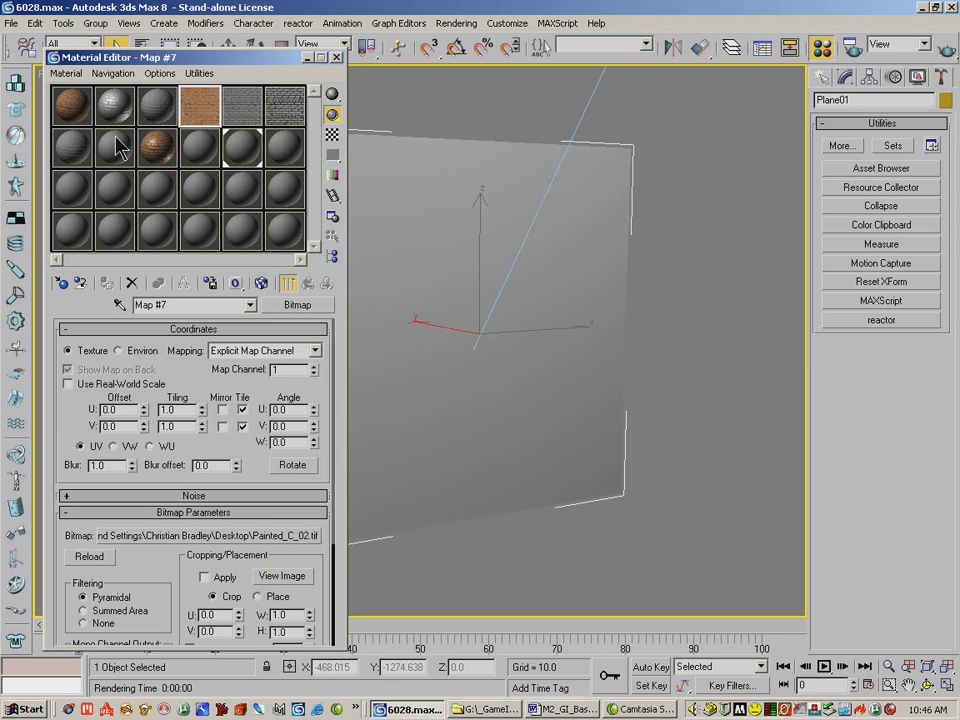
pyautogui.click(76, 112)
pyautogui.moveTo(73, 100); pyautogui.dragTo(492, 295)
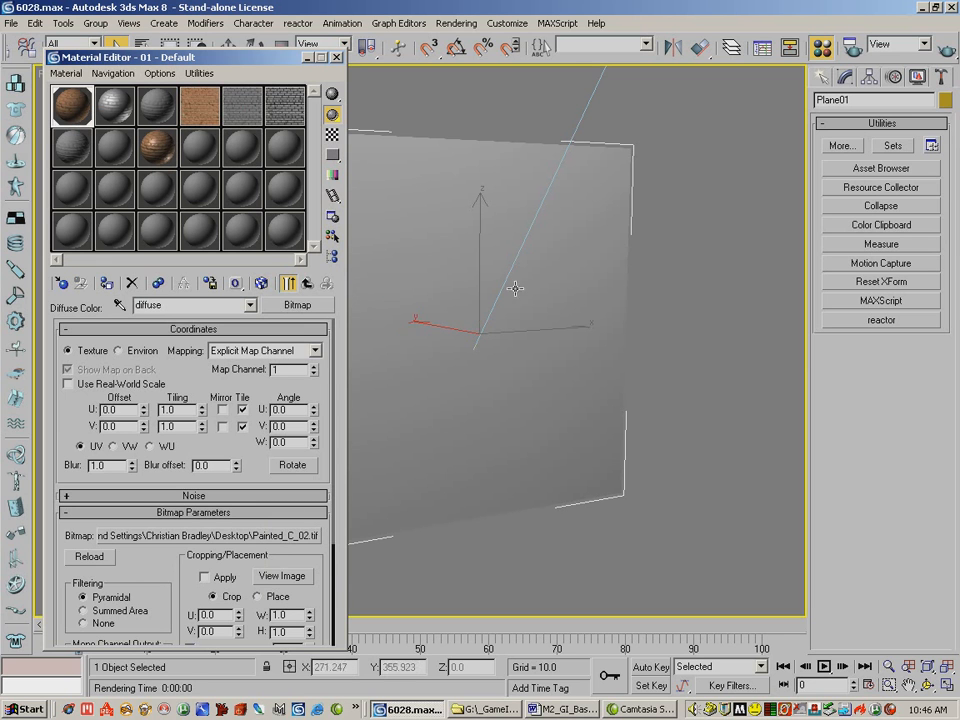
pyautogui.click(261, 283)
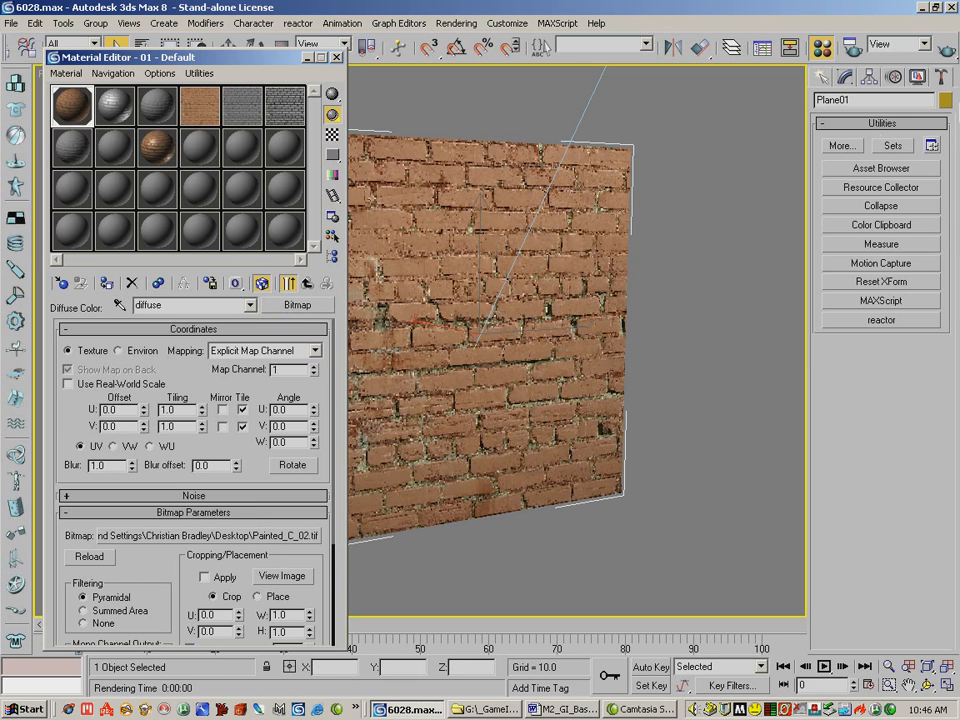
pyautogui.click(946, 52)
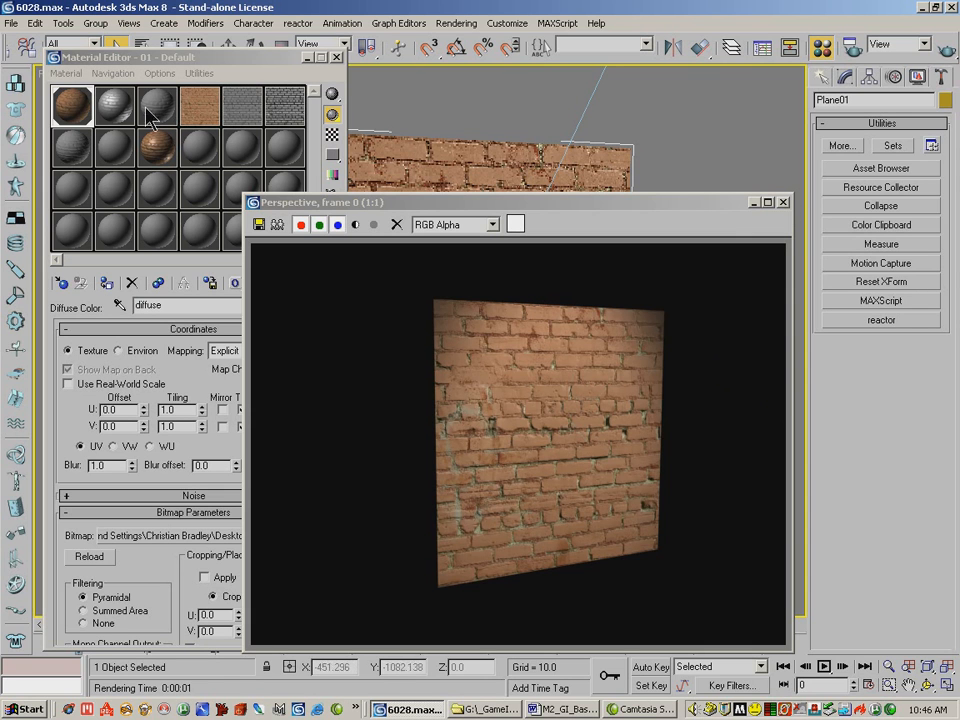
# Assign the 02 - Default specular material to the plane with its map shown in the viewport, and render the Perspective view
pyautogui.click(115, 105)
pyautogui.click(783, 203)
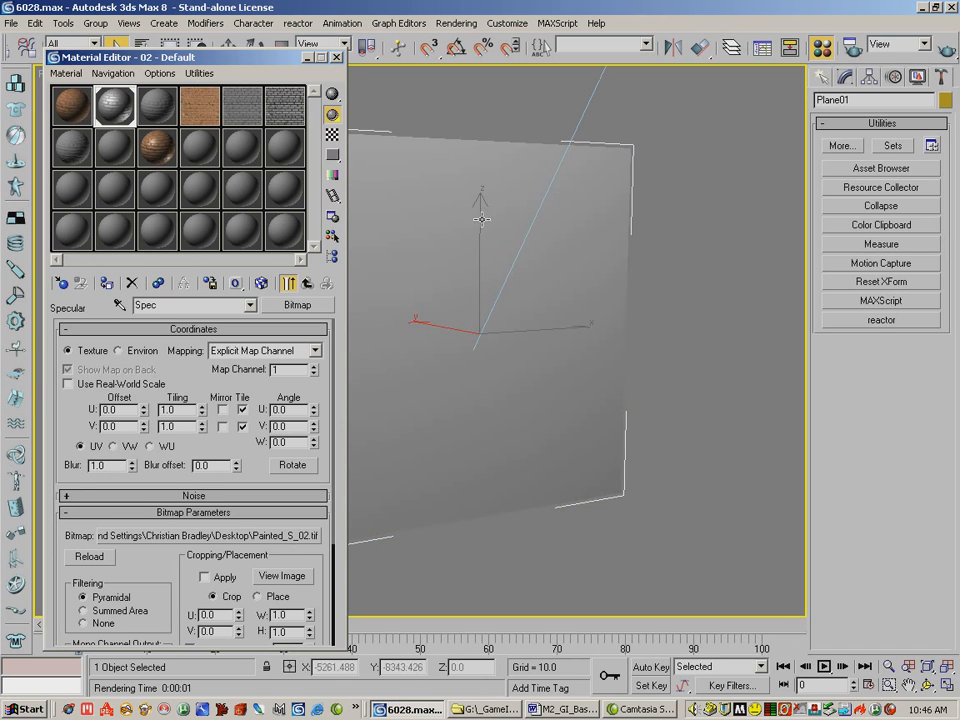
pyautogui.click(261, 283)
pyautogui.click(947, 48)
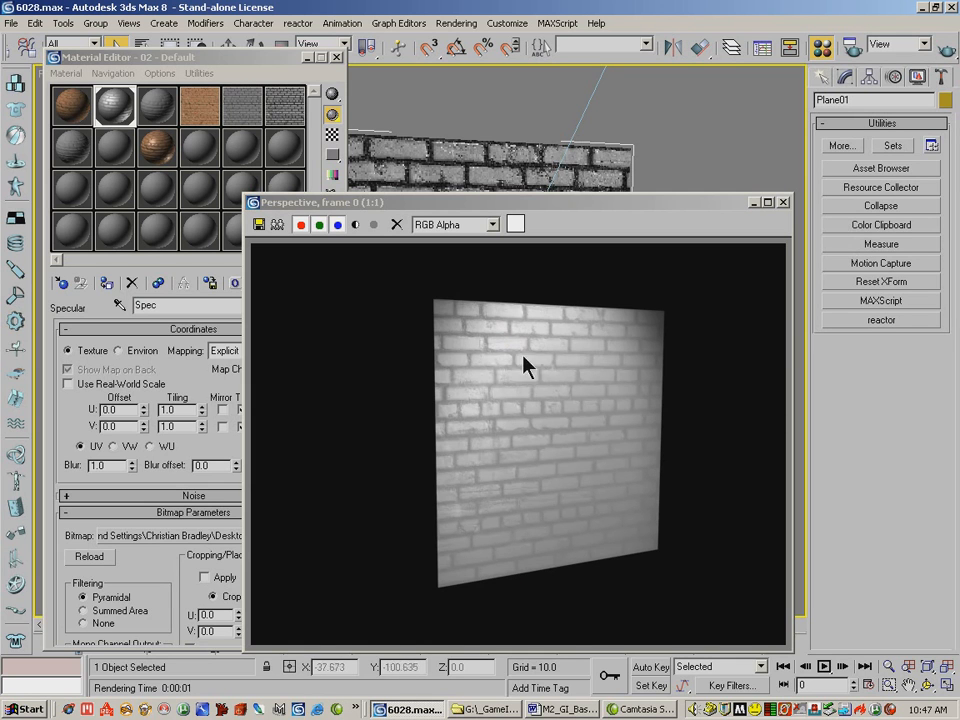
pyautogui.click(785, 204)
# Assign the 03 - Default bump material to the plane and render the Perspective view
pyautogui.moveTo(157, 108); pyautogui.dragTo(450, 265)
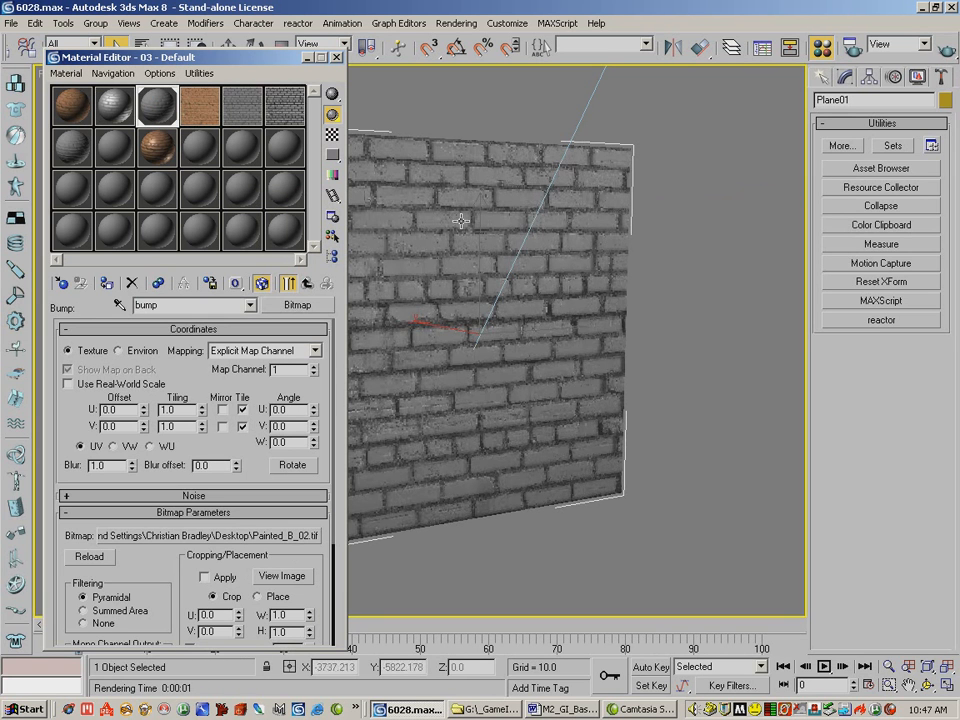
pyautogui.click(927, 64)
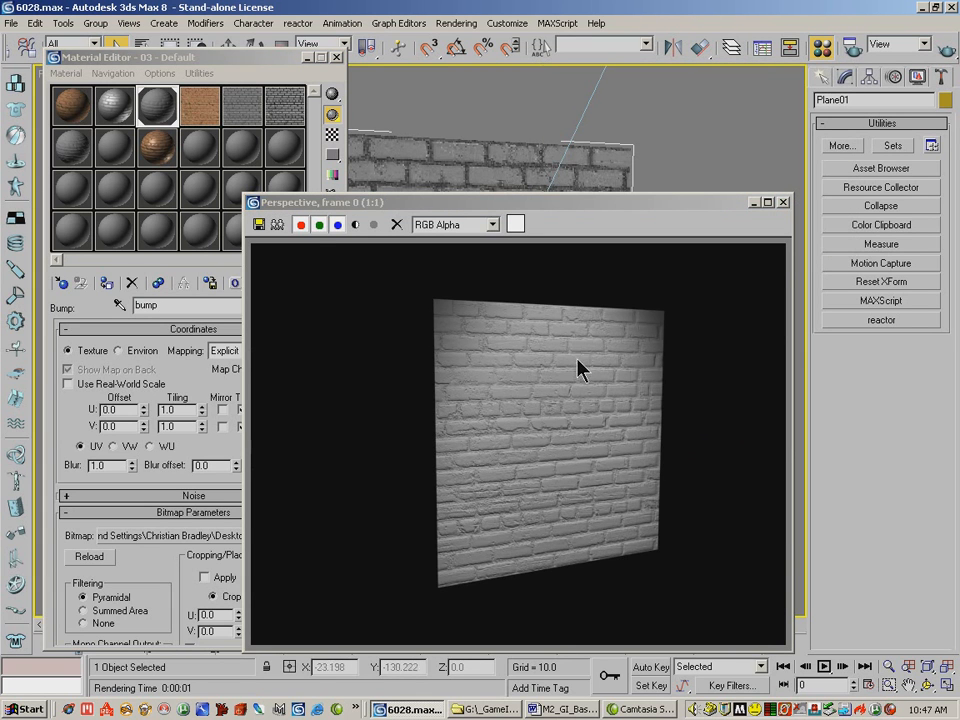
pyautogui.click(784, 202)
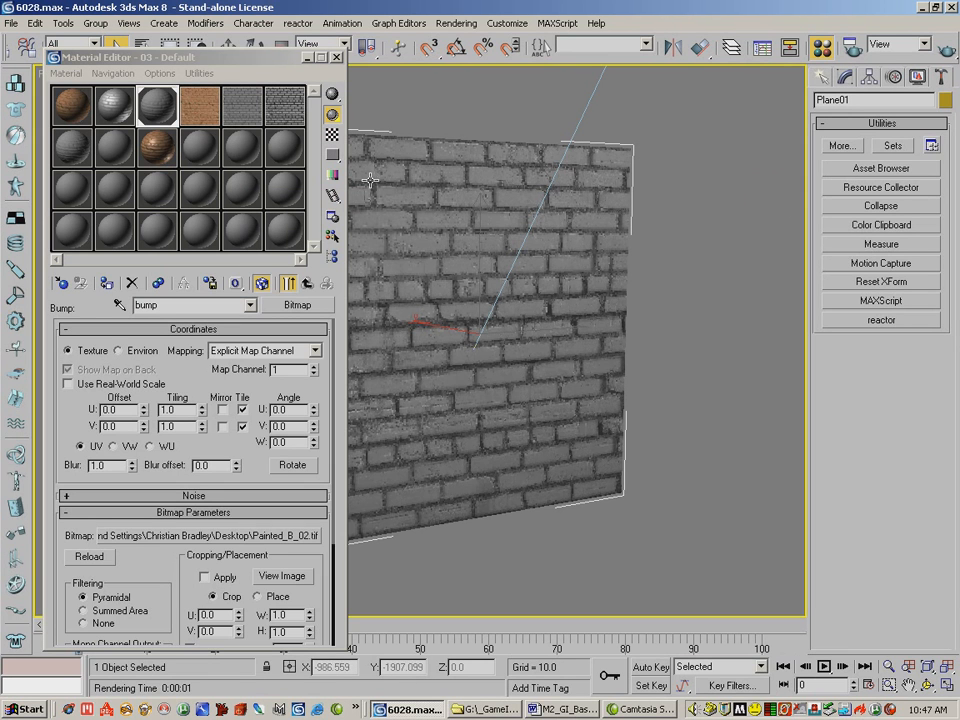
# Copy the Painted_C_02.tif diffuse bitmap into an unused third-row sample slot, and overwrite that slot with a default material
pyautogui.click(235, 152)
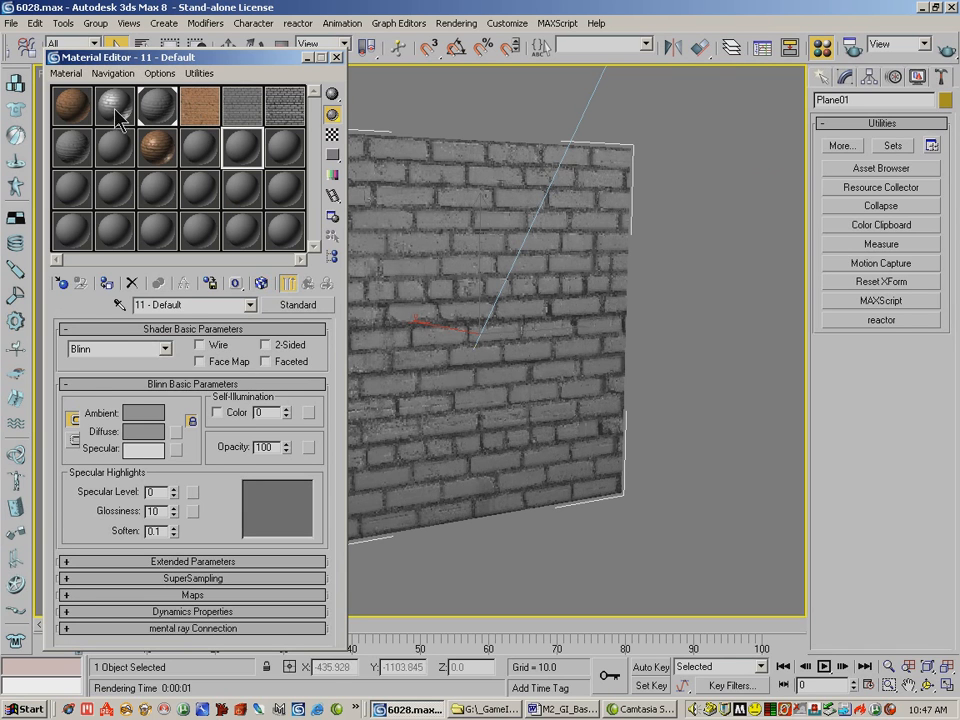
pyautogui.click(62, 84)
pyautogui.click(214, 537)
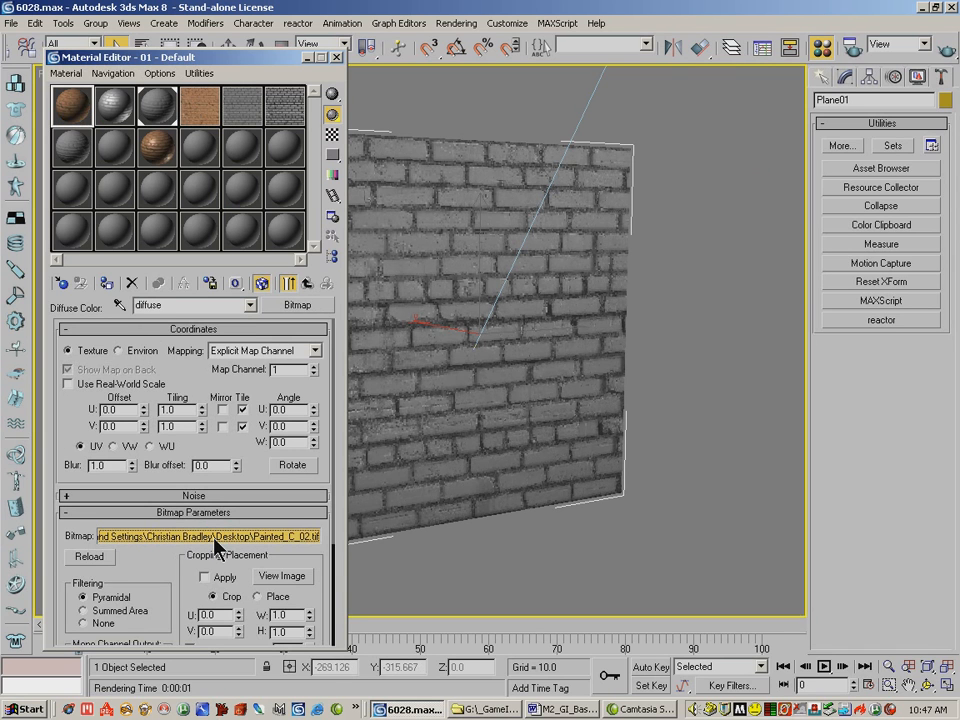
pyautogui.moveTo(214, 545); pyautogui.dragTo(246, 208)
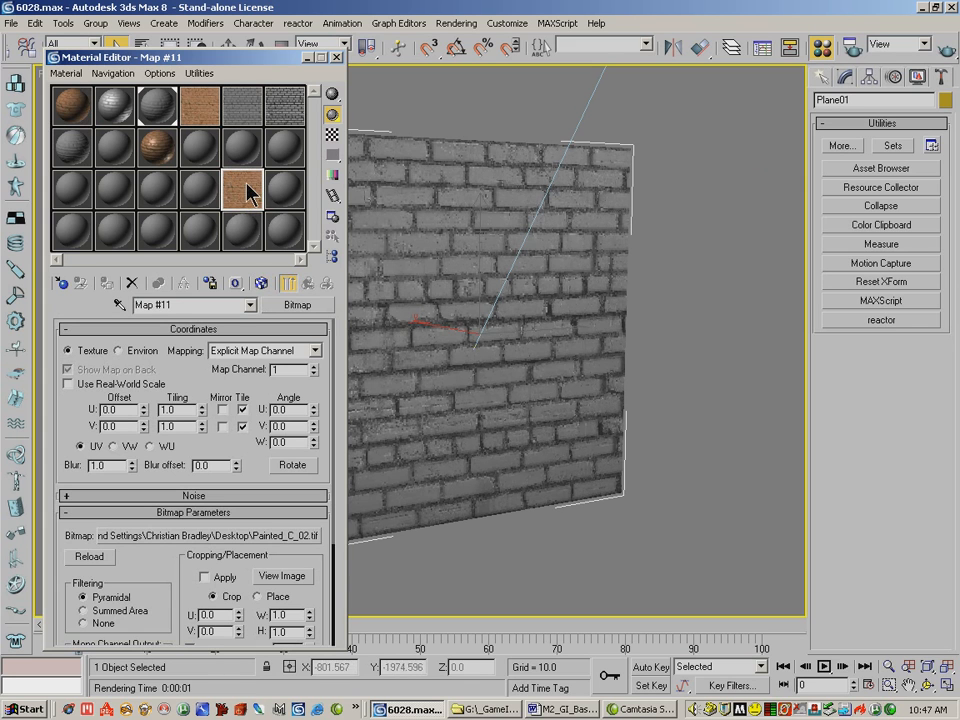
pyautogui.moveTo(275, 197); pyautogui.dragTo(248, 193)
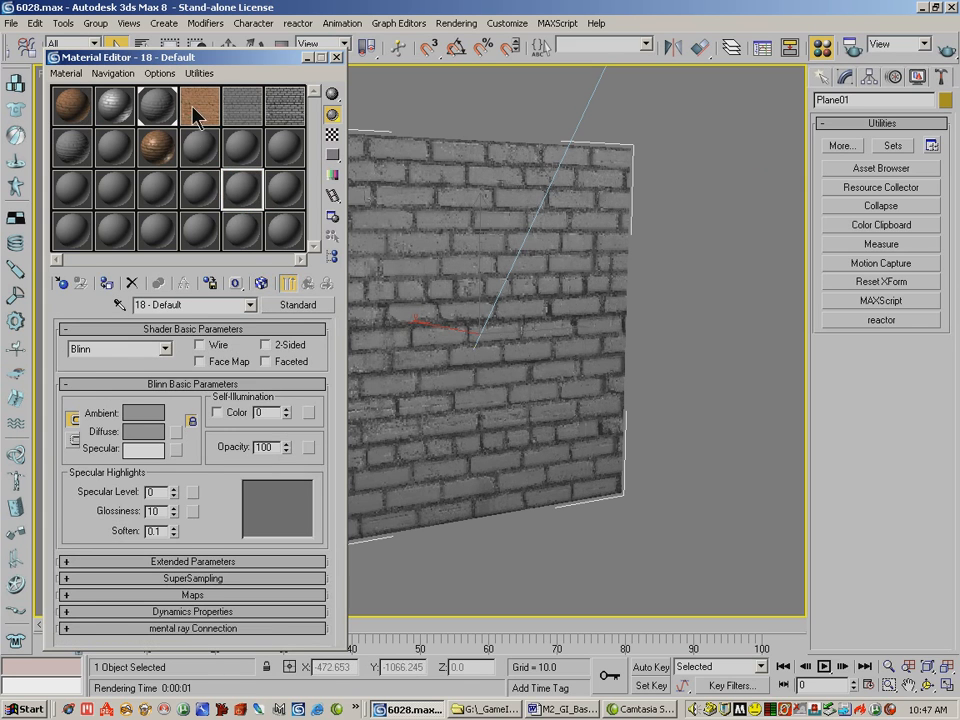
# Instance the Painted_C_02.tif bitmap as the diffuse color map of the unused 11 - Default material
pyautogui.click(244, 108)
pyautogui.click(289, 103)
pyautogui.click(208, 107)
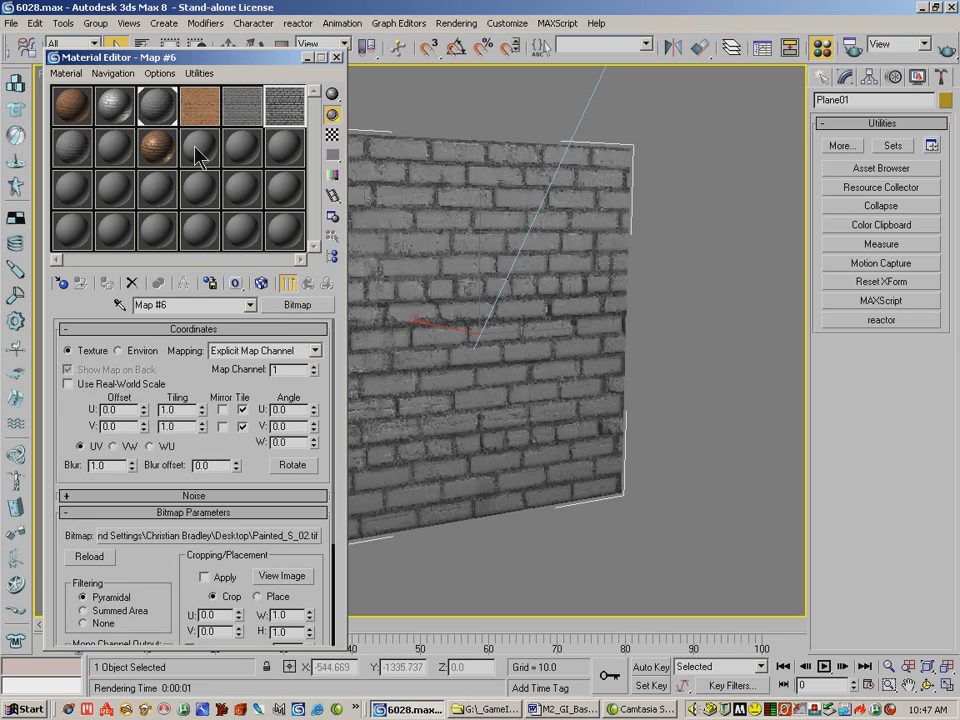
pyautogui.click(242, 148)
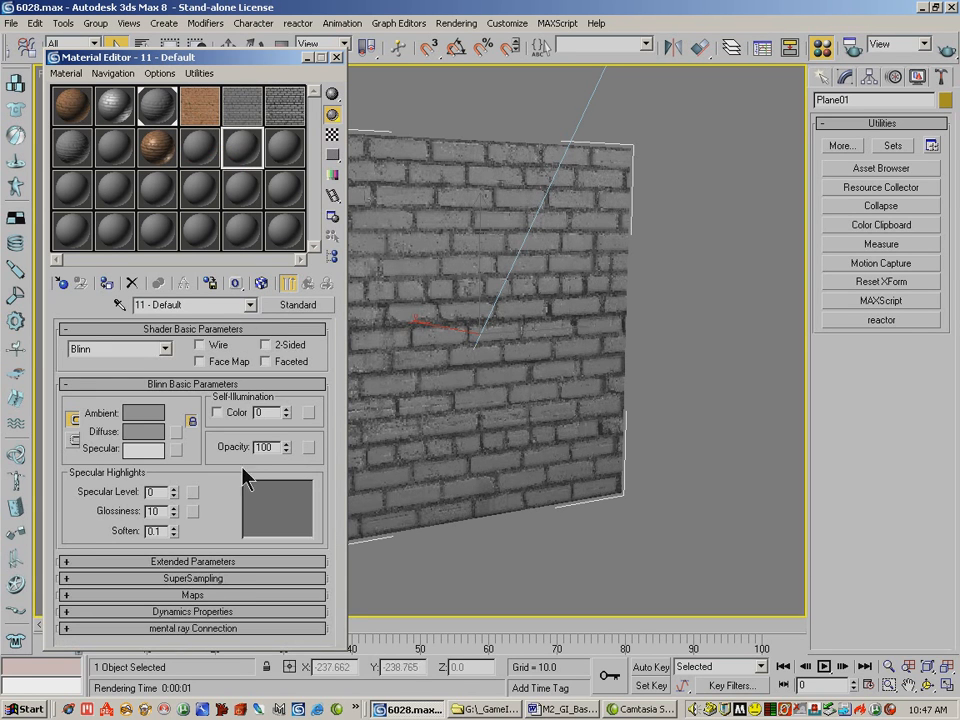
pyautogui.click(180, 594)
pyautogui.moveTo(197, 103); pyautogui.dragTo(223, 376)
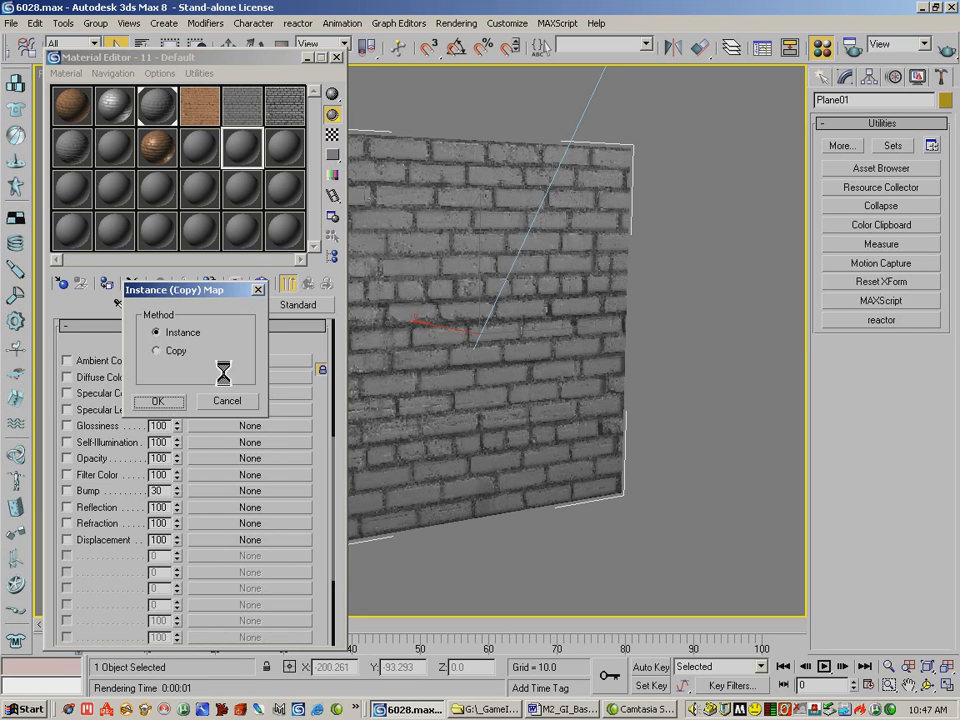
pyautogui.click(159, 401)
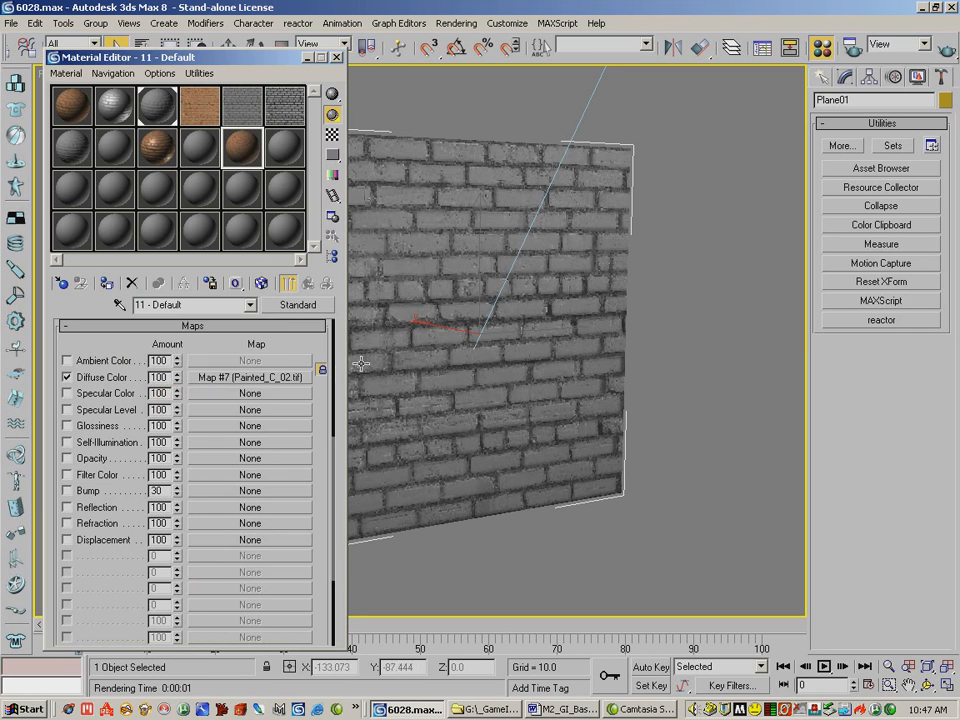
# Assign the 11 - Default material to the plane, render the Perspective view, and close the render
pyautogui.moveTo(235, 152); pyautogui.dragTo(503, 187)
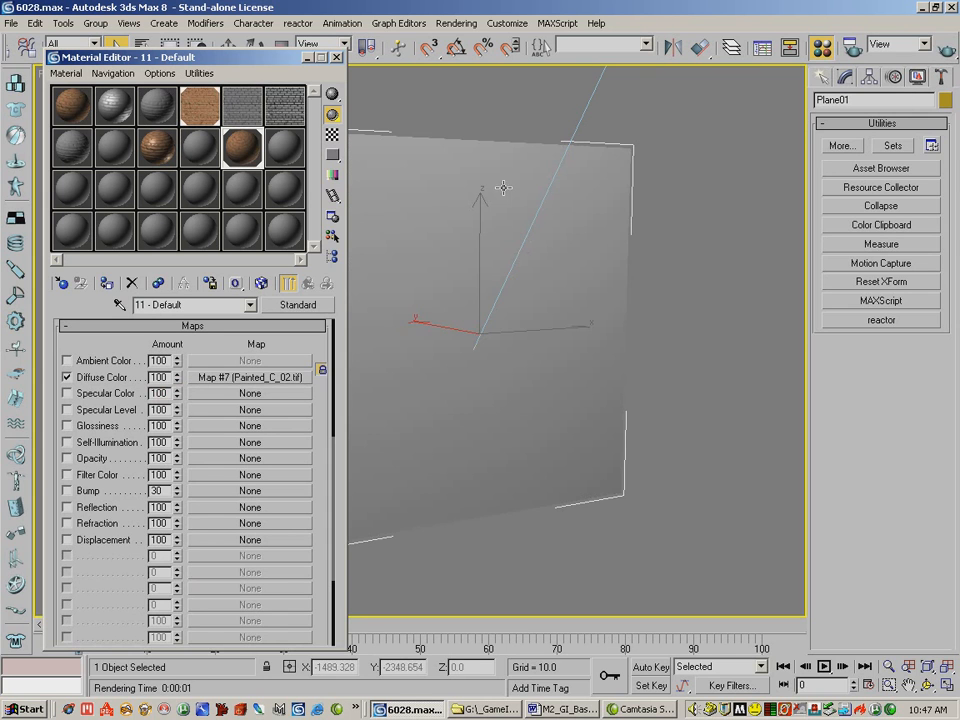
pyautogui.click(948, 52)
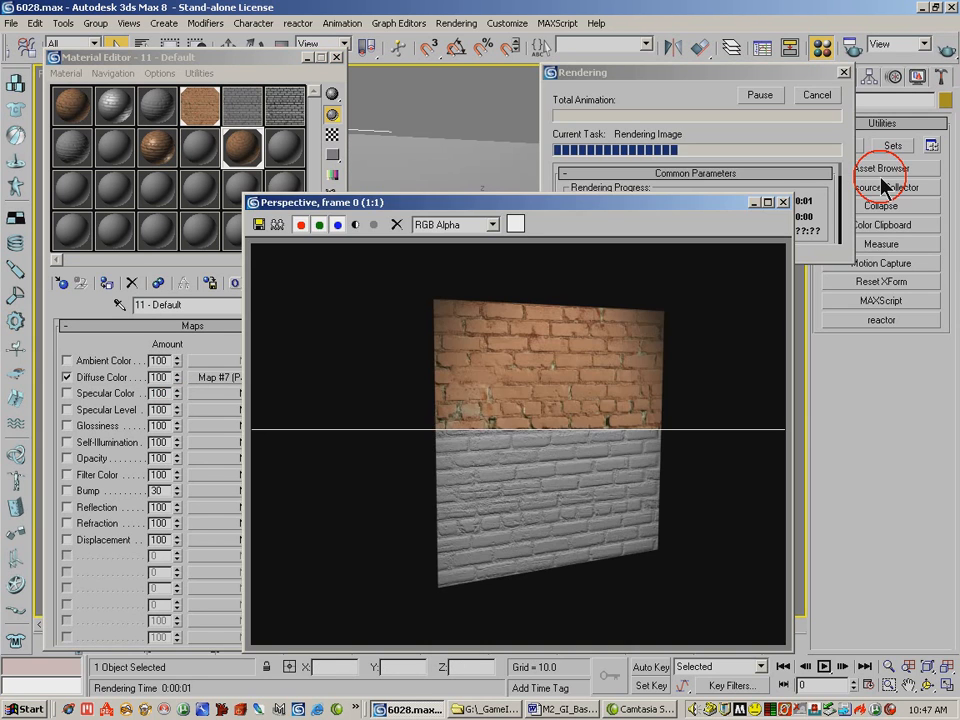
pyautogui.click(783, 202)
# Instance the Painted_B_02.tif bitmap as the specular level map of 11 - Default and render the Perspective view
pyautogui.click(242, 106)
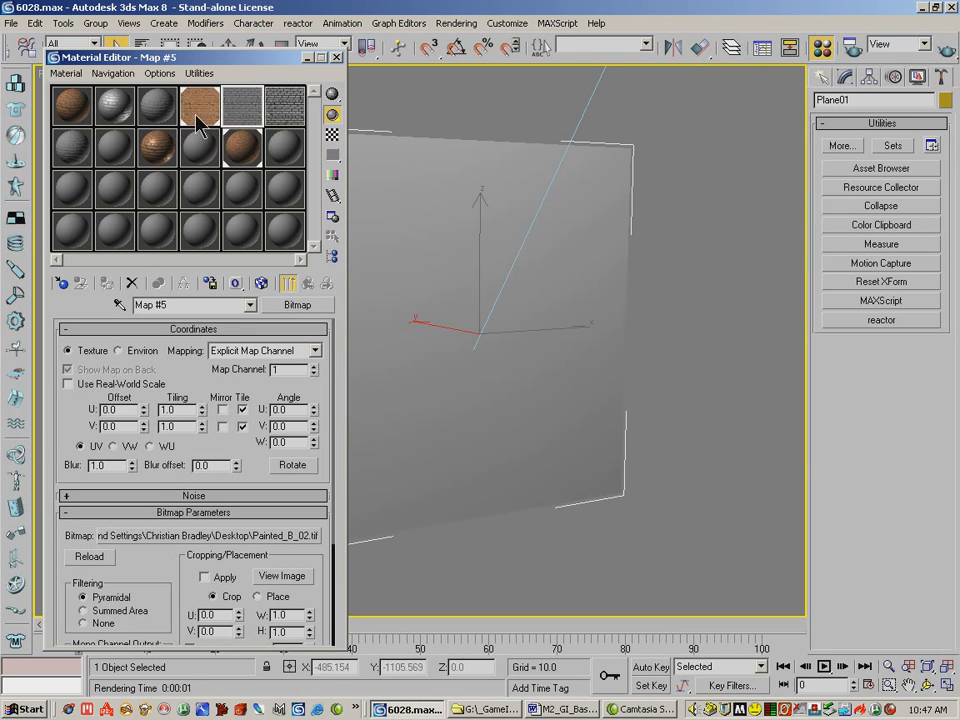
pyautogui.click(250, 150)
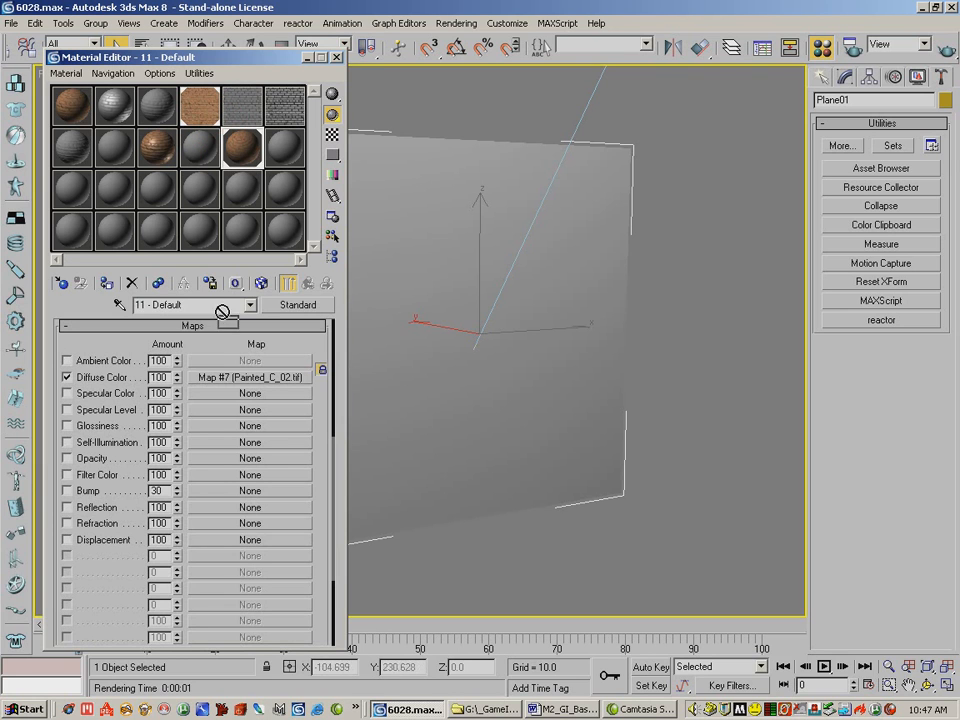
pyautogui.moveTo(230, 413); pyautogui.dragTo(229, 411)
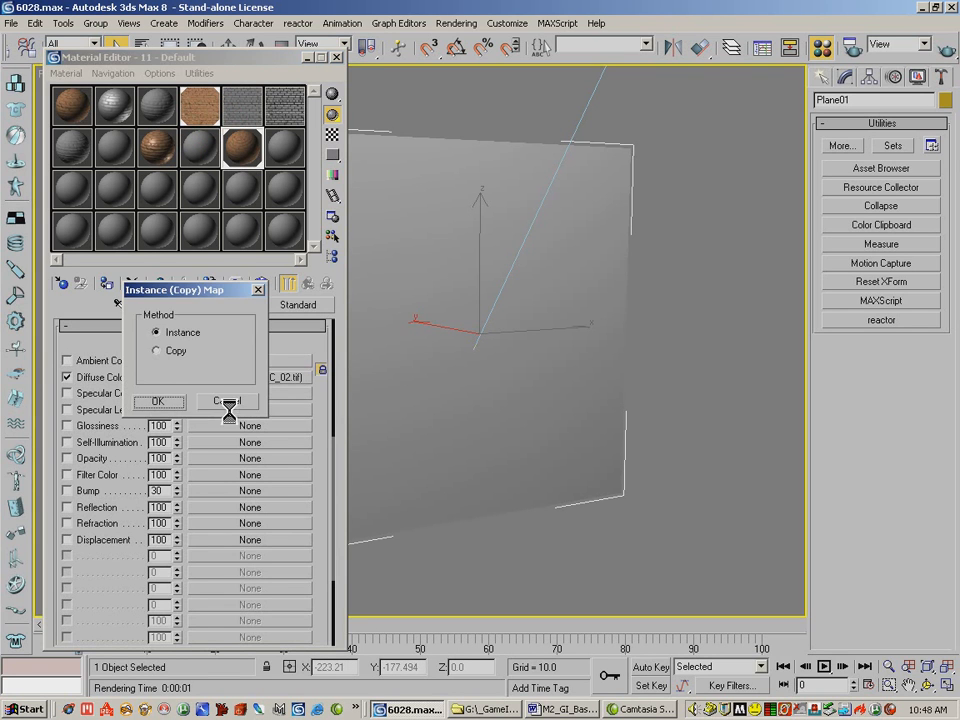
pyautogui.click(170, 402)
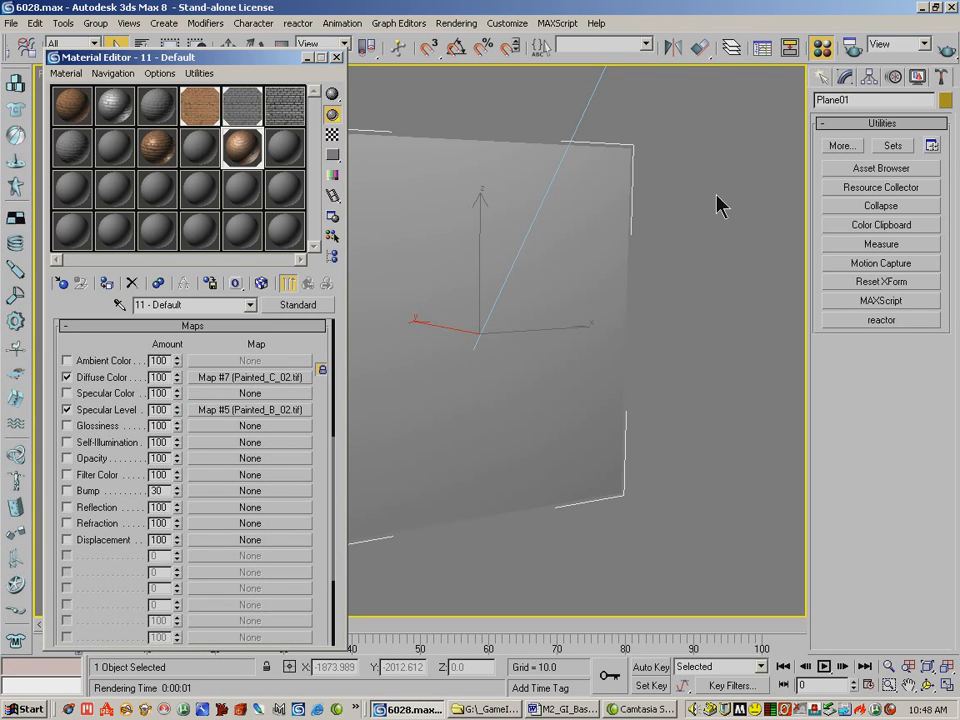
pyautogui.click(948, 55)
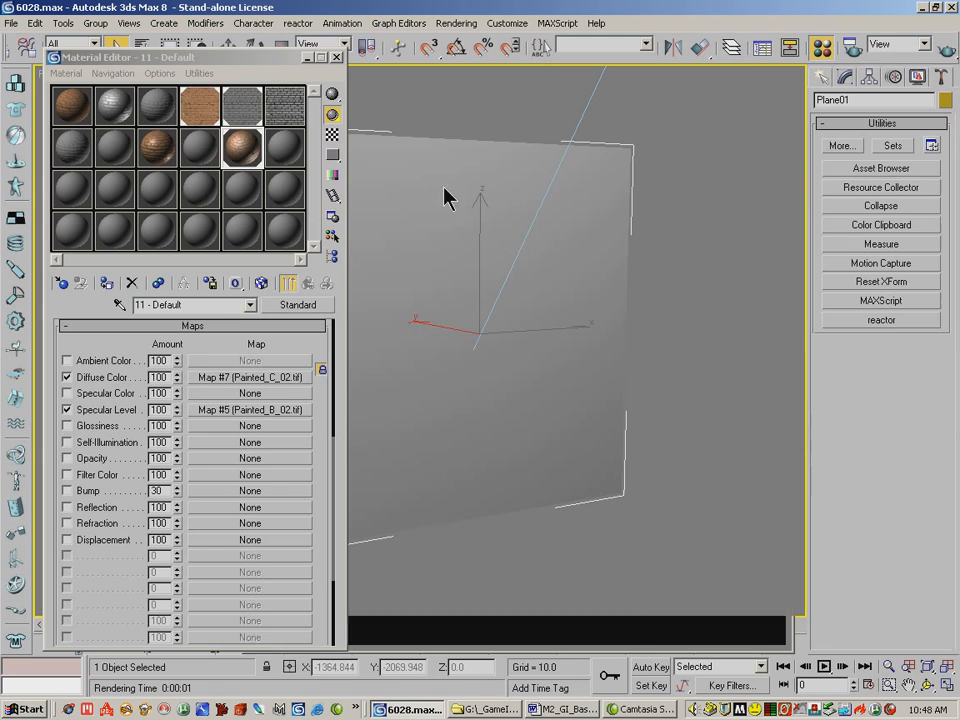
pyautogui.click(281, 102)
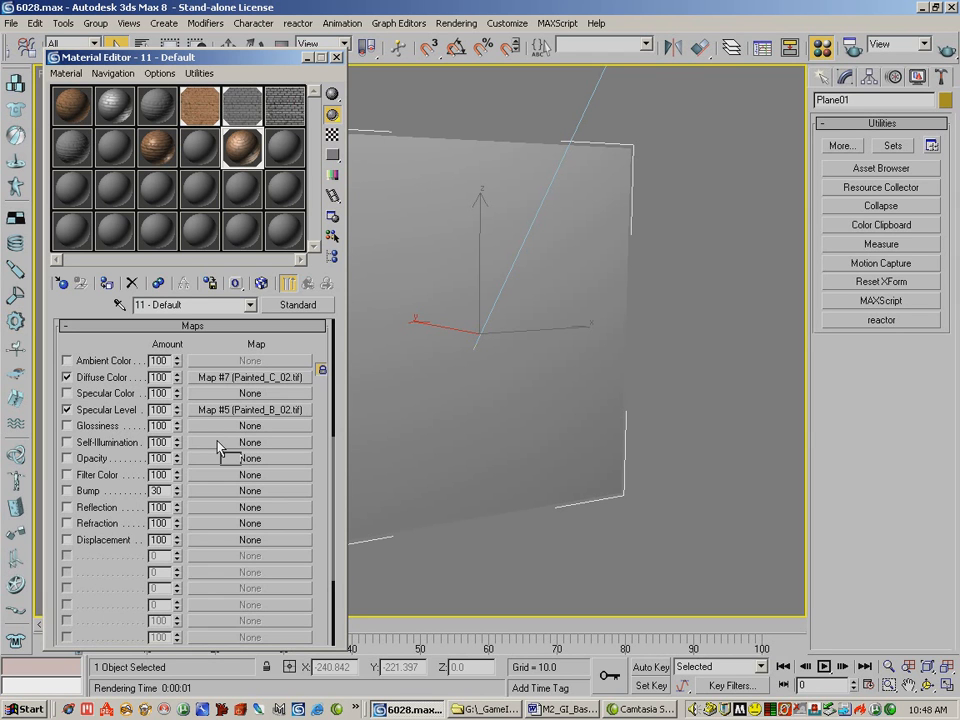
pyautogui.click(250, 119)
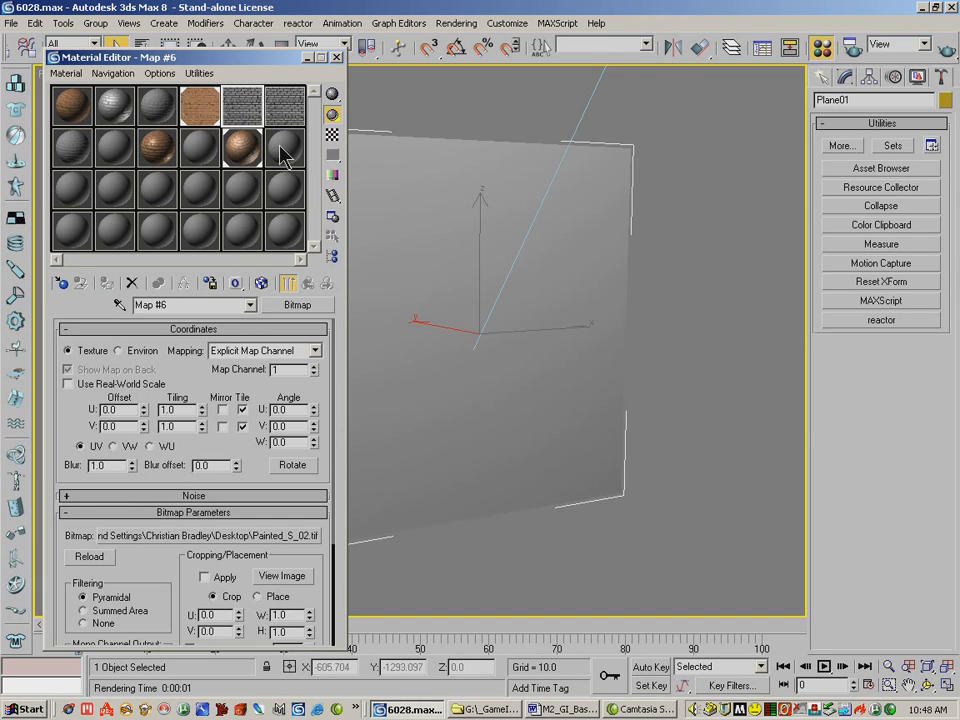
pyautogui.moveTo(25, 56); pyautogui.dragTo(145, 56)
pyautogui.click(22, 50)
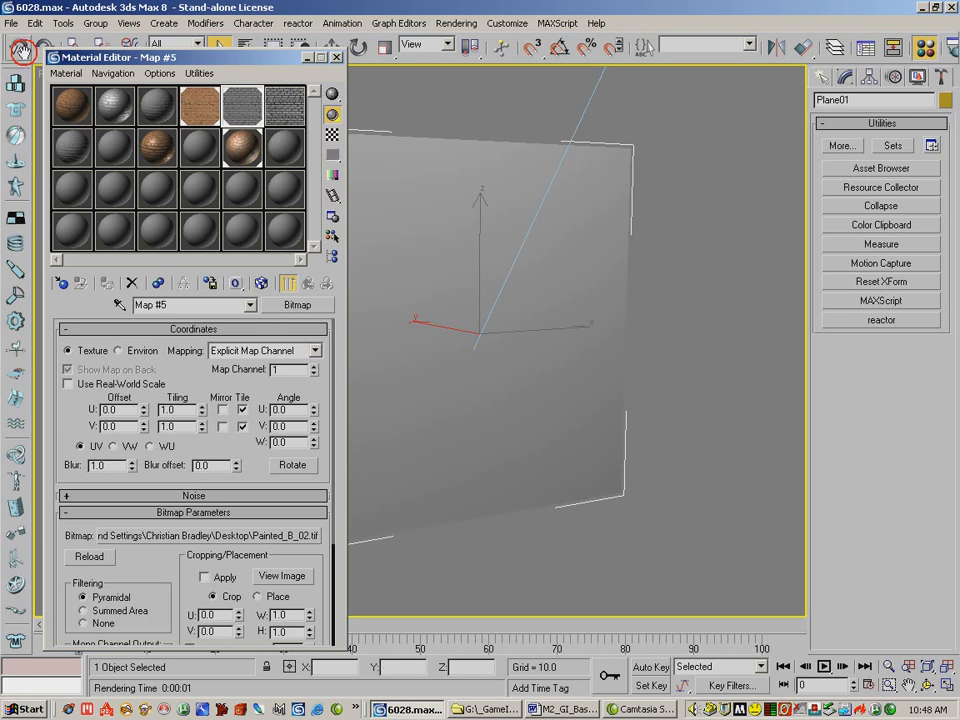
# Instance Painted_S_02.tif as the specular level map and Painted_B_02.tif as the bump map of 11 - Default, and render the Perspective view
pyautogui.click(252, 154)
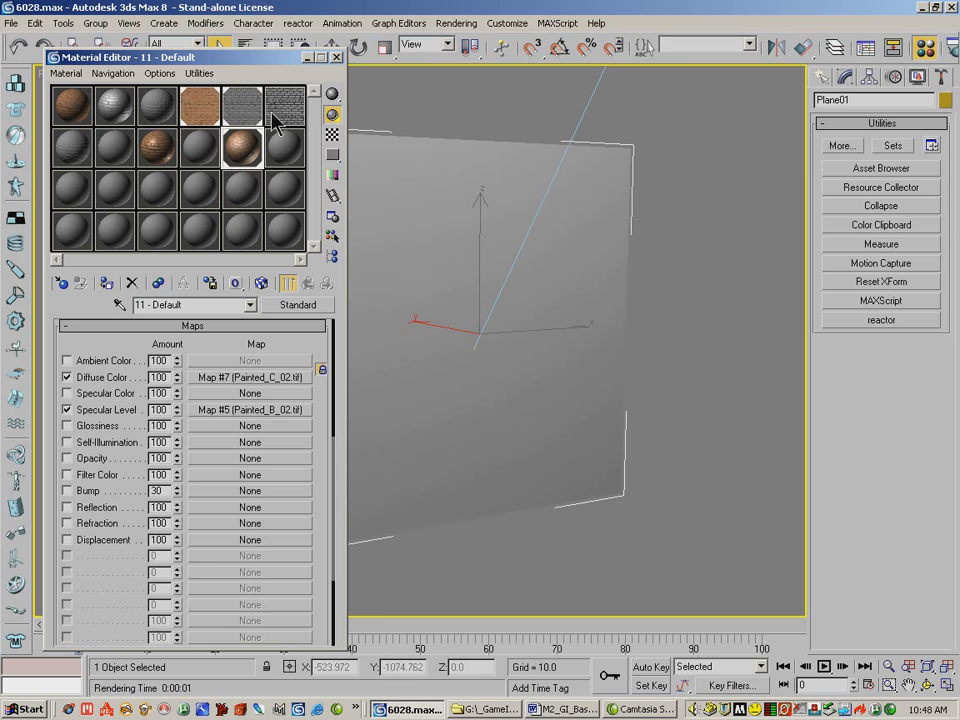
pyautogui.moveTo(282, 104); pyautogui.dragTo(250, 425)
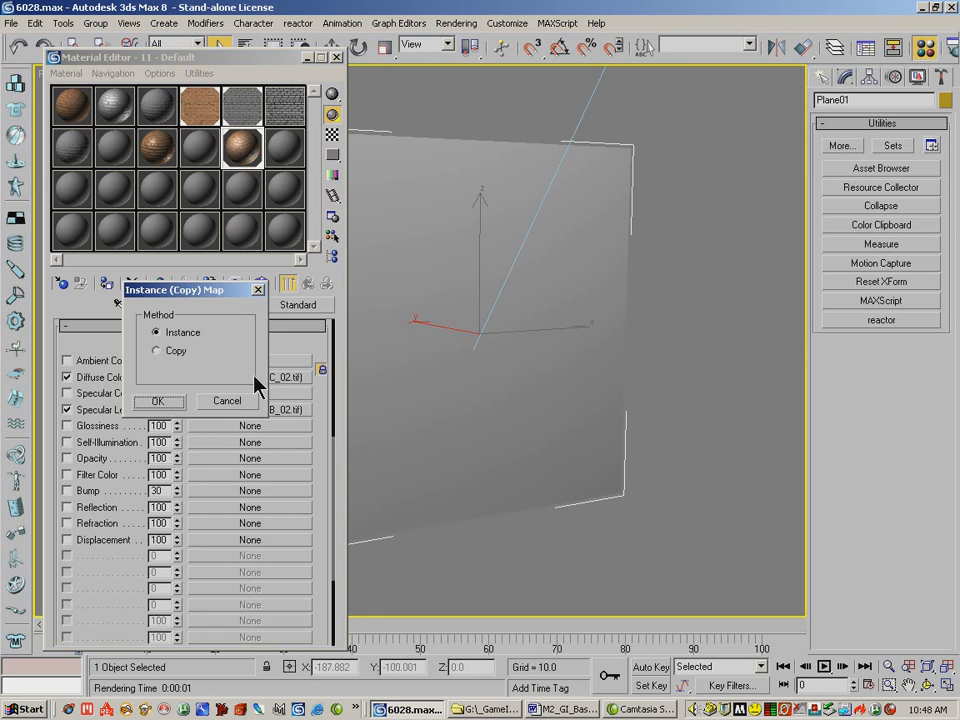
pyautogui.click(166, 404)
pyautogui.moveTo(242, 107); pyautogui.dragTo(214, 497)
pyautogui.click(154, 401)
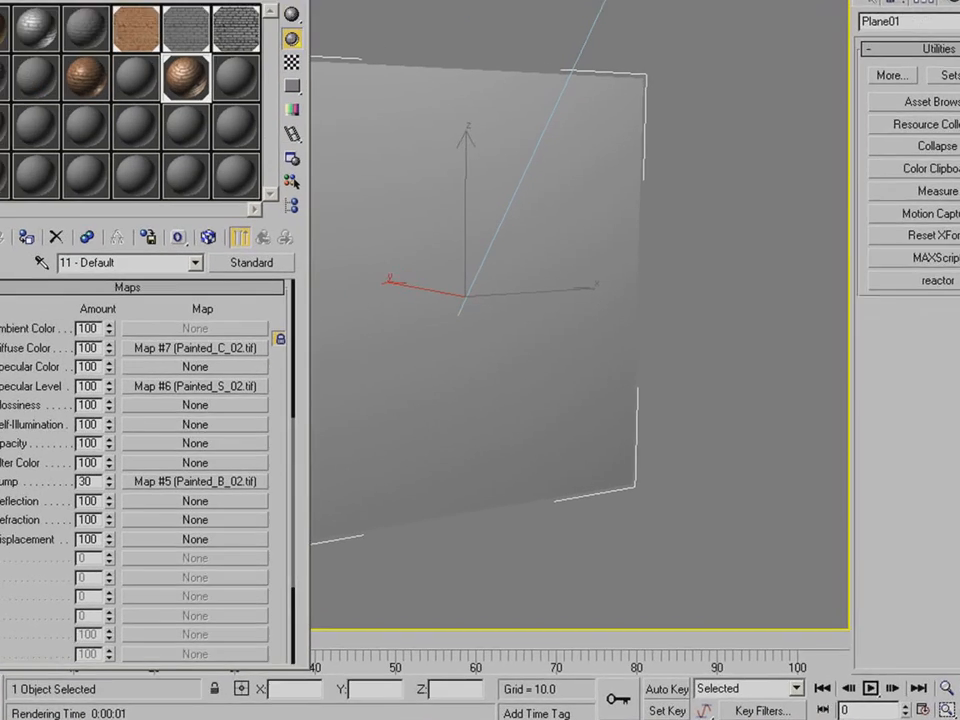
pyautogui.hotkey('shift', 'q')
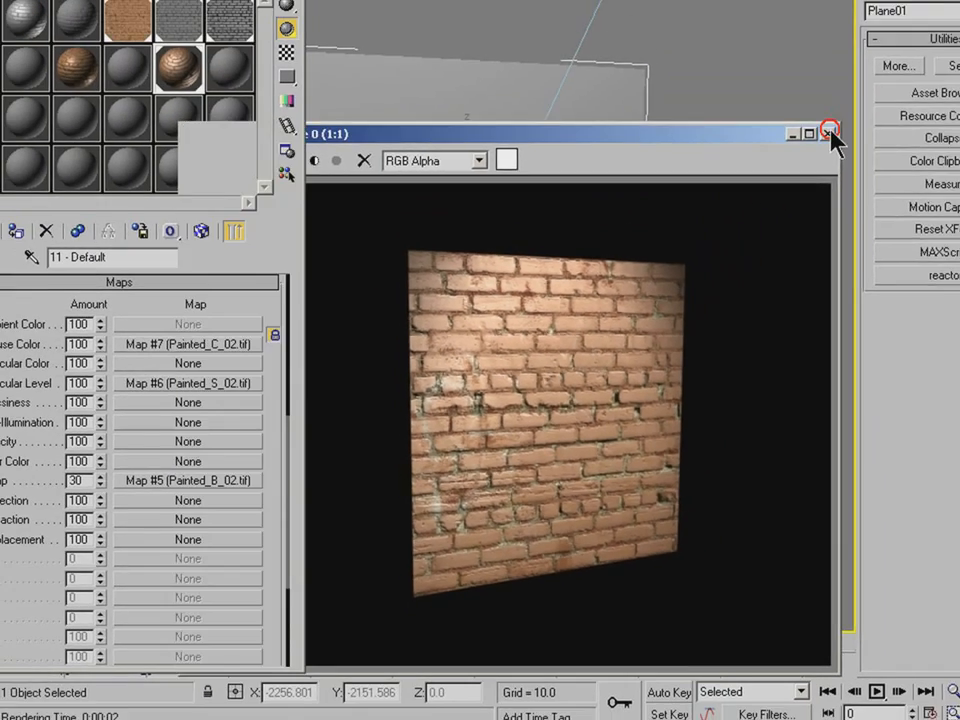
pyautogui.click(831, 135)
# Set the specular level of 11 - Default to 41 and its glossiness to 37, and render the Perspective view
pyautogui.moveTo(234, 337)
pyautogui.mouseDown()
pyautogui.moveTo(230, 304)
pyautogui.moveTo(211, 509)
pyautogui.moveTo(177, 470)
pyautogui.moveTo(180, 509)
pyautogui.moveTo(173, 484)
pyautogui.mouseUp()
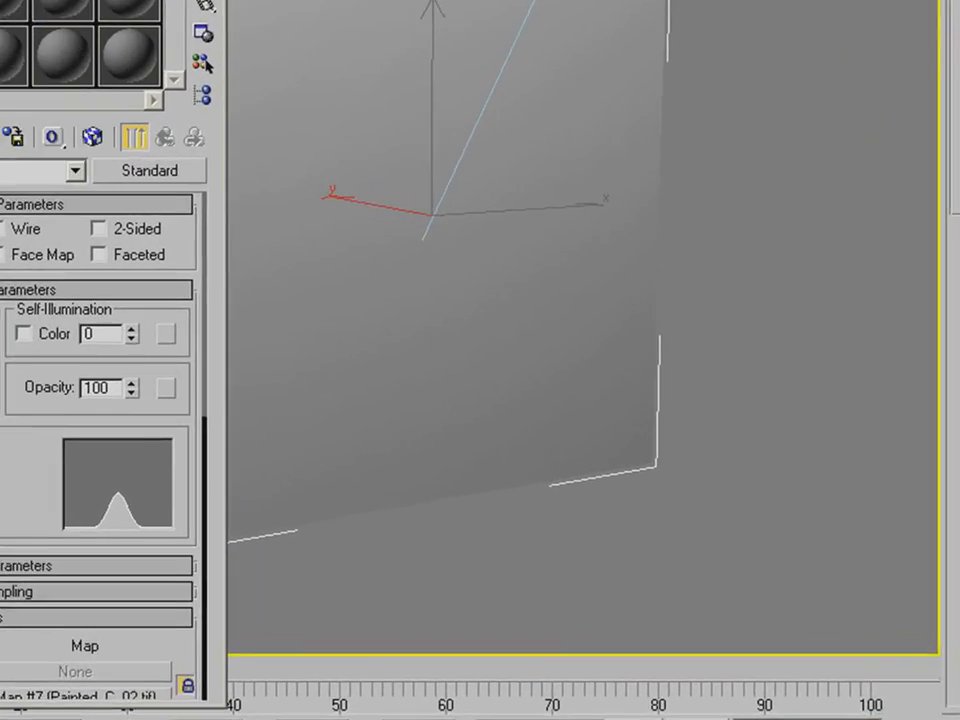
pyautogui.press('F9')
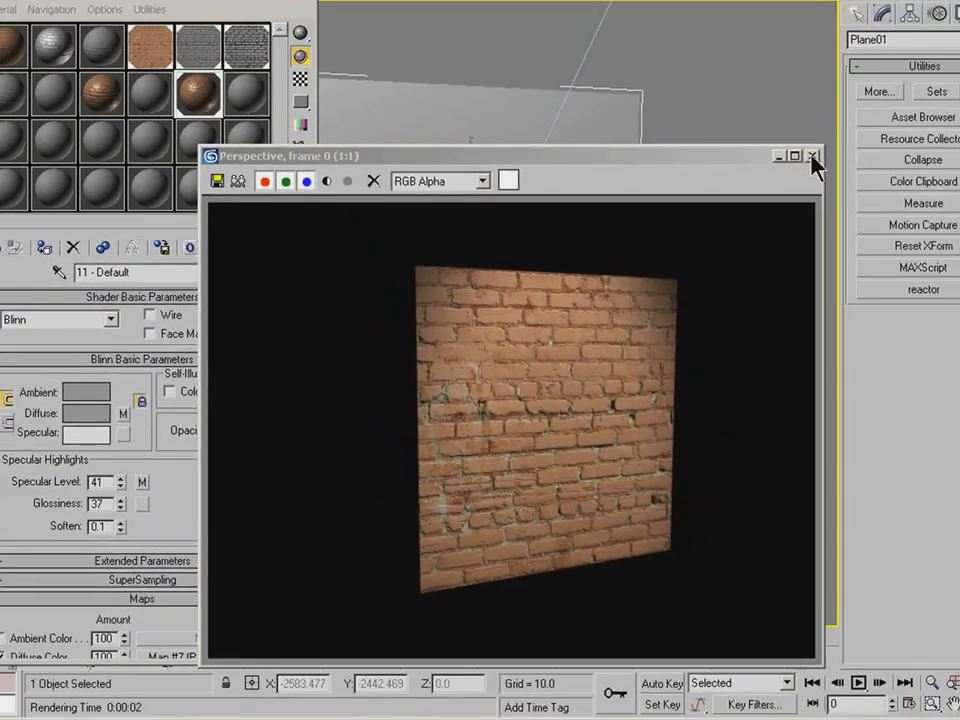
pyautogui.click(812, 157)
# Set the specular level of 11 - Default to 66 and its glossiness to 32, and render the Perspective view
pyautogui.moveTo(125, 506); pyautogui.dragTo(176, 465)
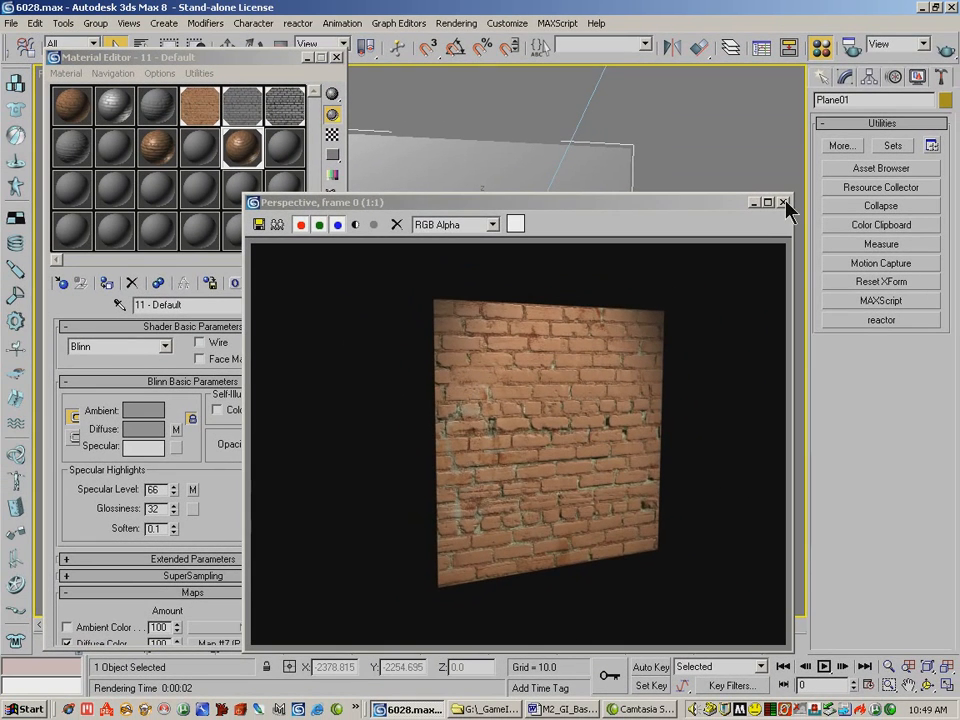
pyautogui.click(785, 202)
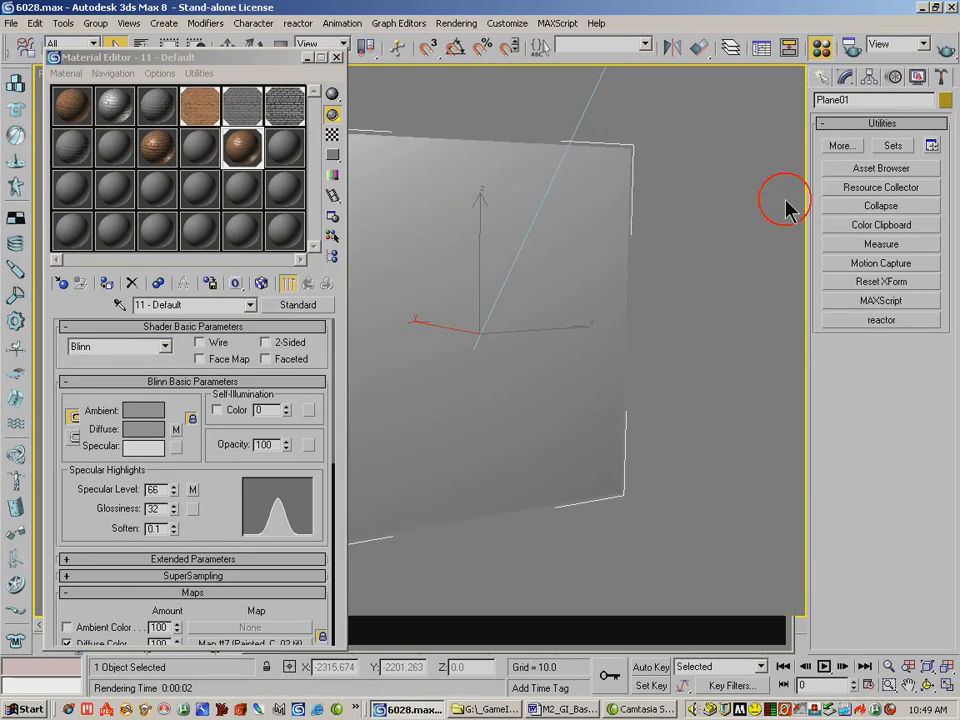
pyautogui.moveTo(218, 60); pyautogui.dragTo(240, 30)
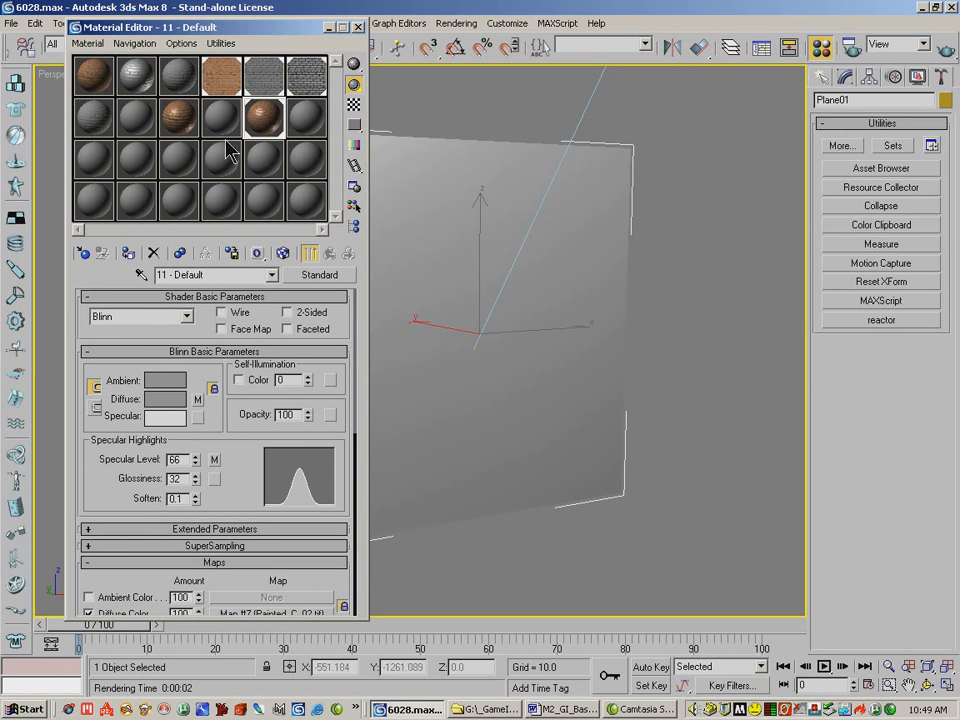
# Clear the bump map of 11 - Default by copying an empty map over it, and render the Perspective view
pyautogui.click(264, 112)
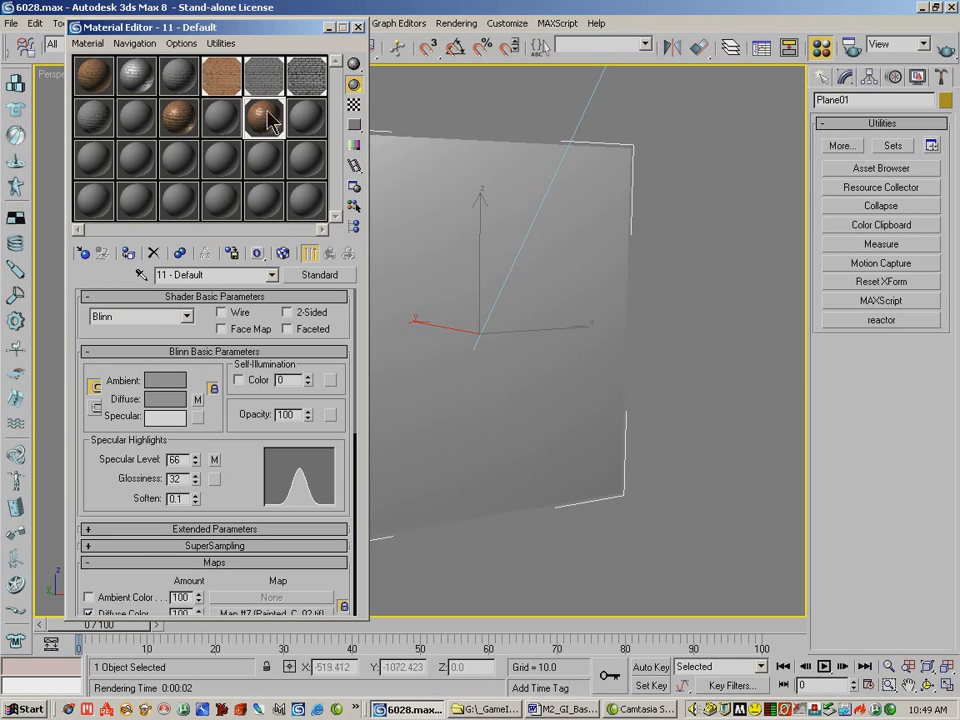
pyautogui.click(271, 274)
pyautogui.click(229, 289)
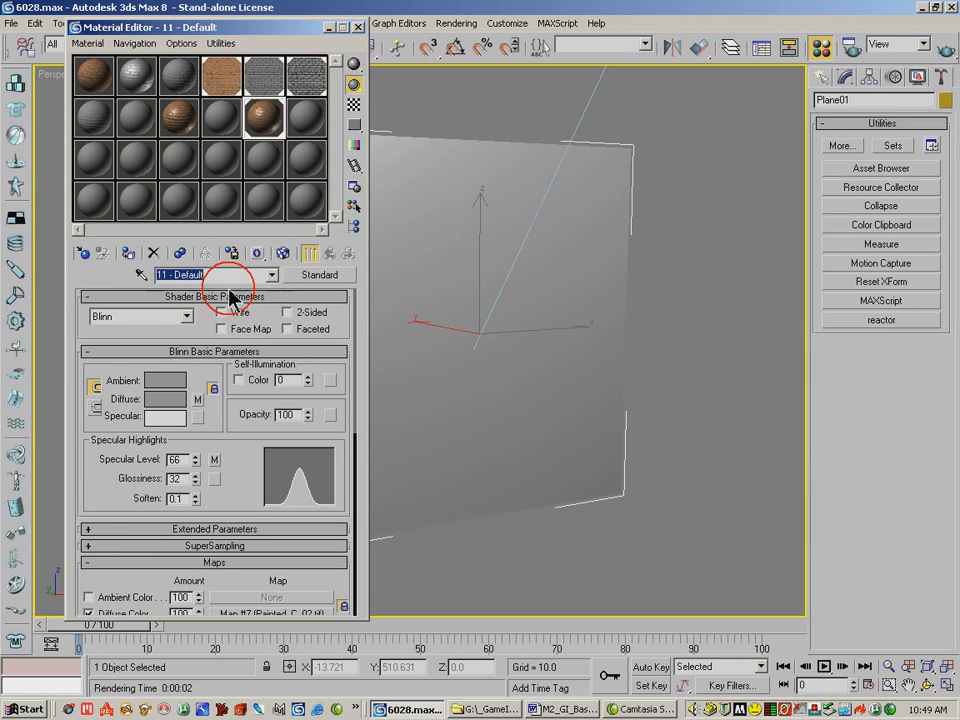
pyautogui.moveTo(236, 462); pyautogui.dragTo(255, 254)
pyautogui.moveTo(270, 470); pyautogui.dragTo(268, 487)
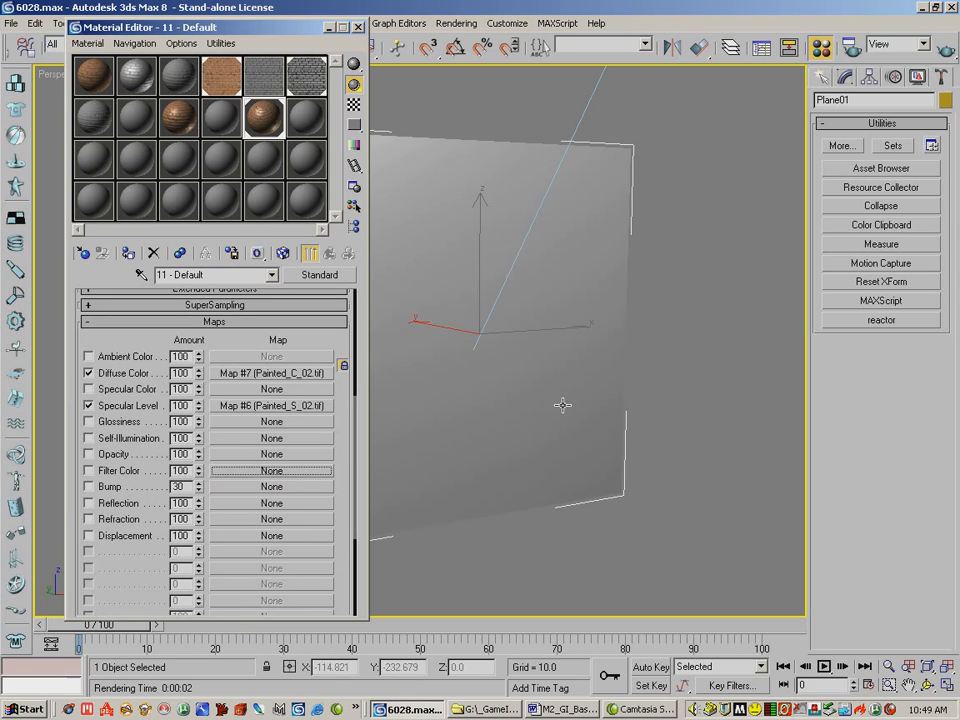
pyautogui.click(851, 46)
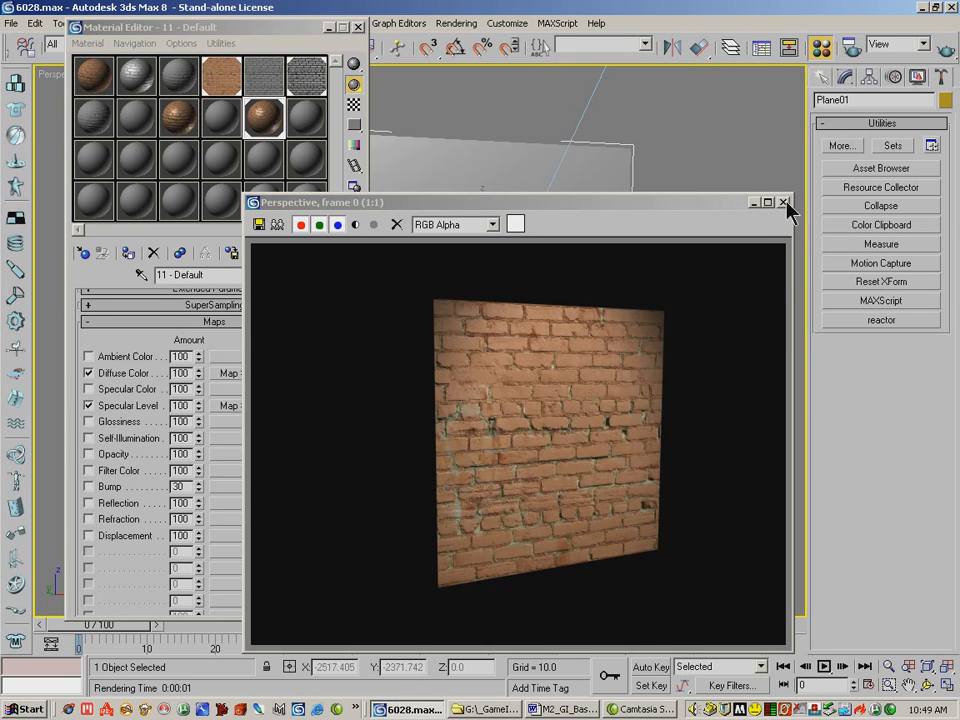
pyautogui.click(784, 203)
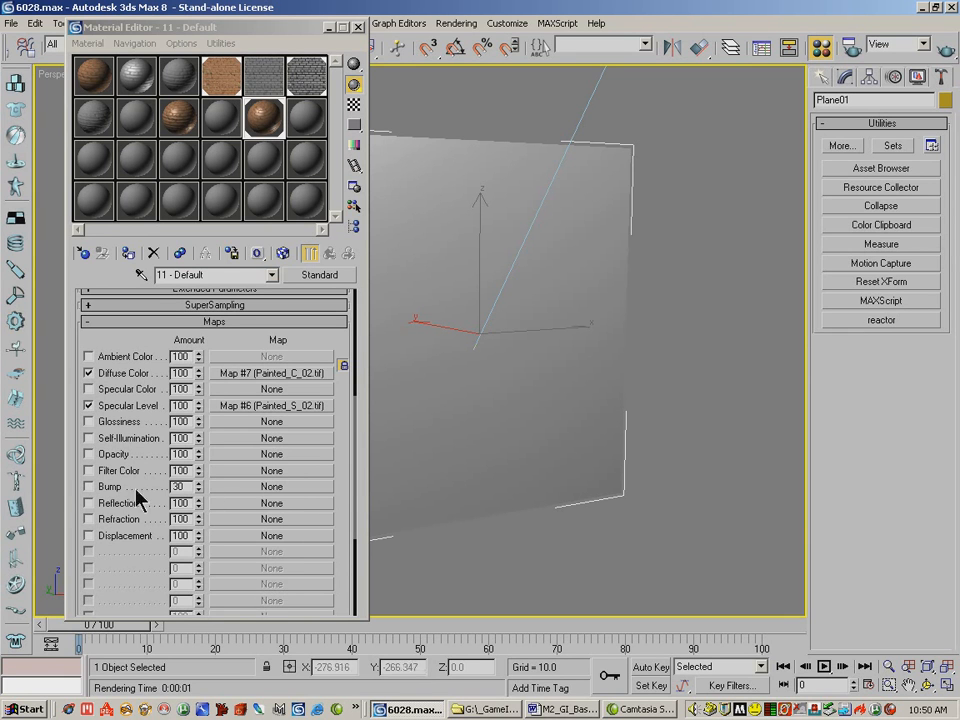
# Give 11 - Default a Normal Bump map in its bump channel with Painted_N_02.tif as the normal bitmap, and copy that bitmap to an unused second-row sample slot
pyautogui.click(268, 487)
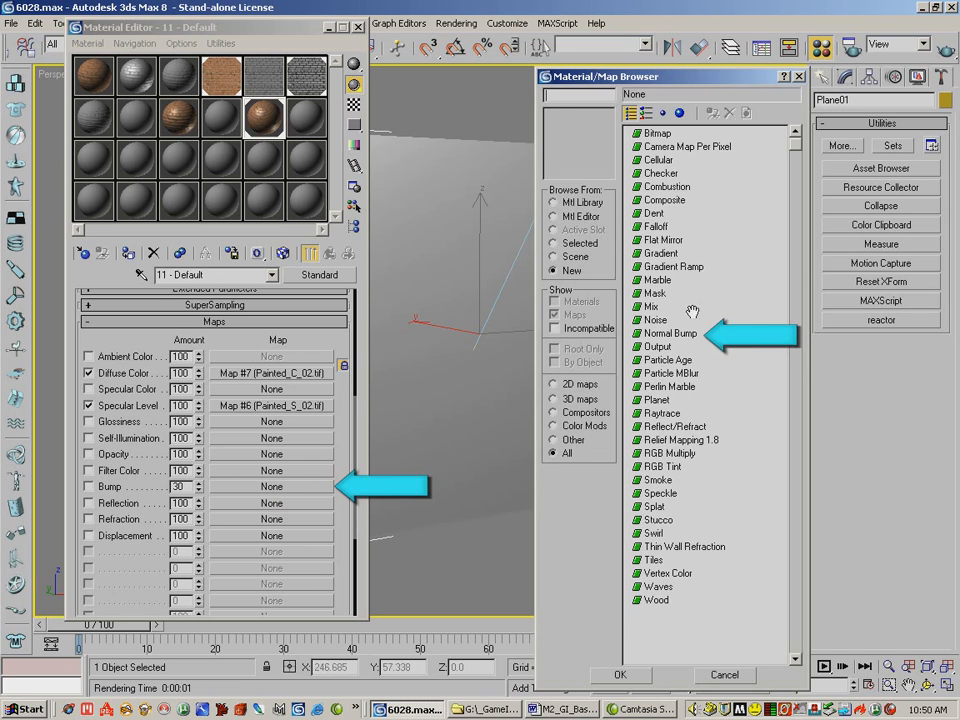
pyautogui.click(671, 334)
pyautogui.doubleClick(671, 334)
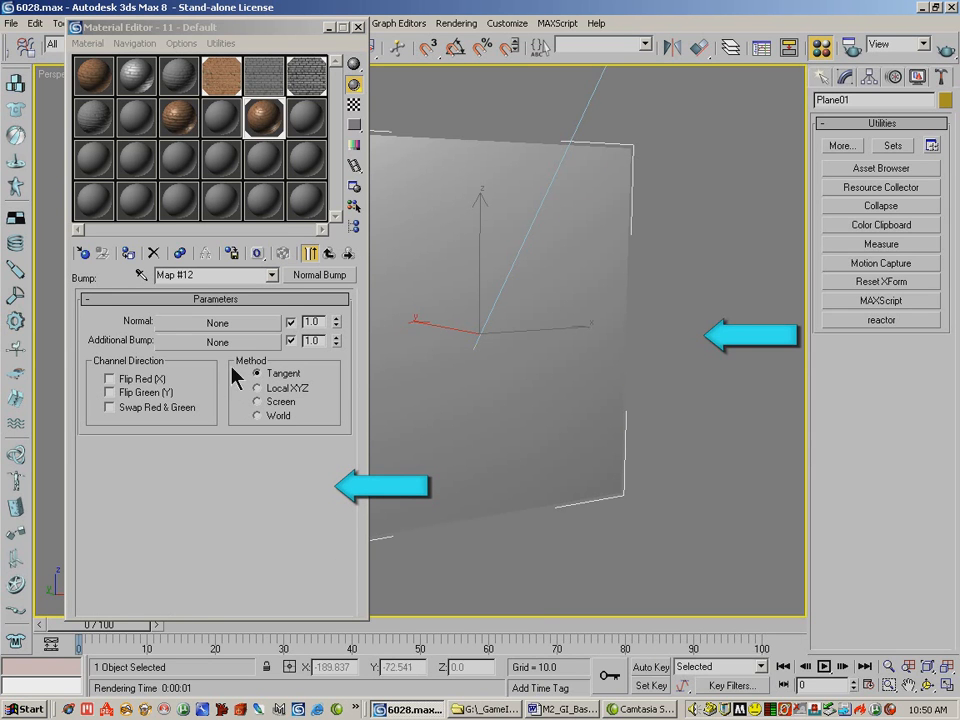
pyautogui.click(242, 324)
pyautogui.click(660, 131)
pyautogui.doubleClick(660, 131)
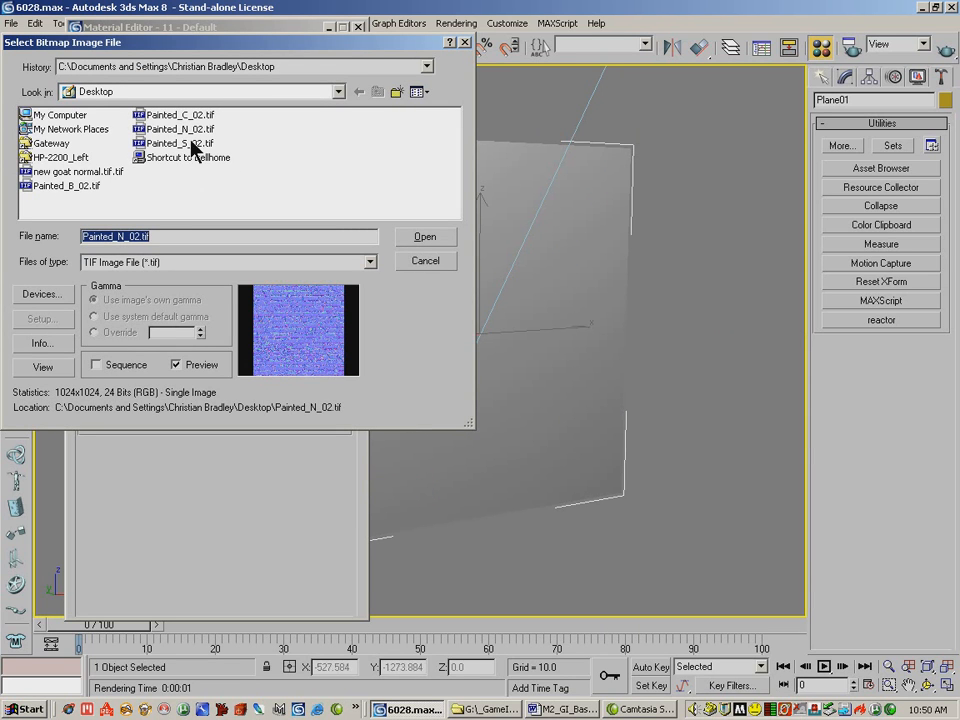
pyautogui.click(178, 129)
pyautogui.click(428, 238)
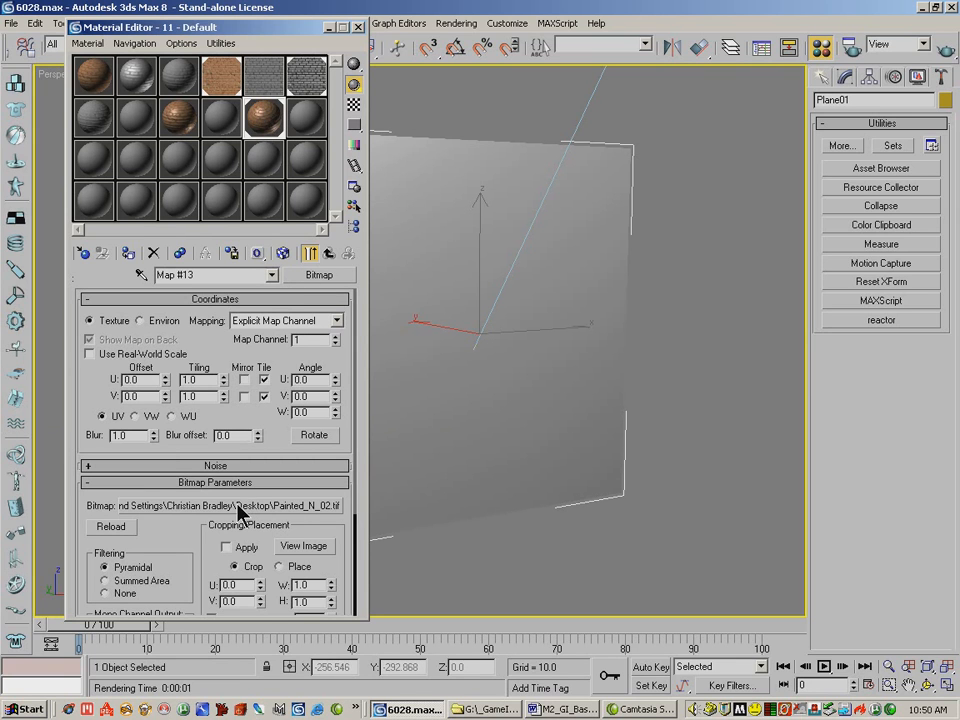
pyautogui.moveTo(240, 510); pyautogui.dragTo(306, 120)
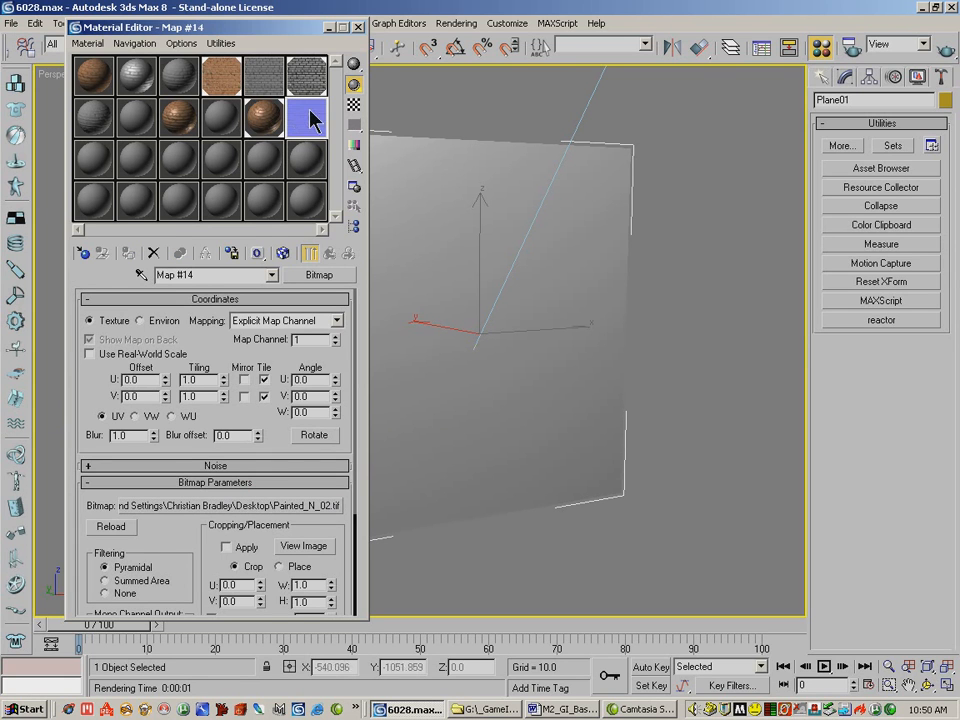
# Give 18 - Default a Normal Bump map in its bump channel, using the Painted_N_02.tif bitmap from the sample slot above as the normal map
pyautogui.click(306, 170)
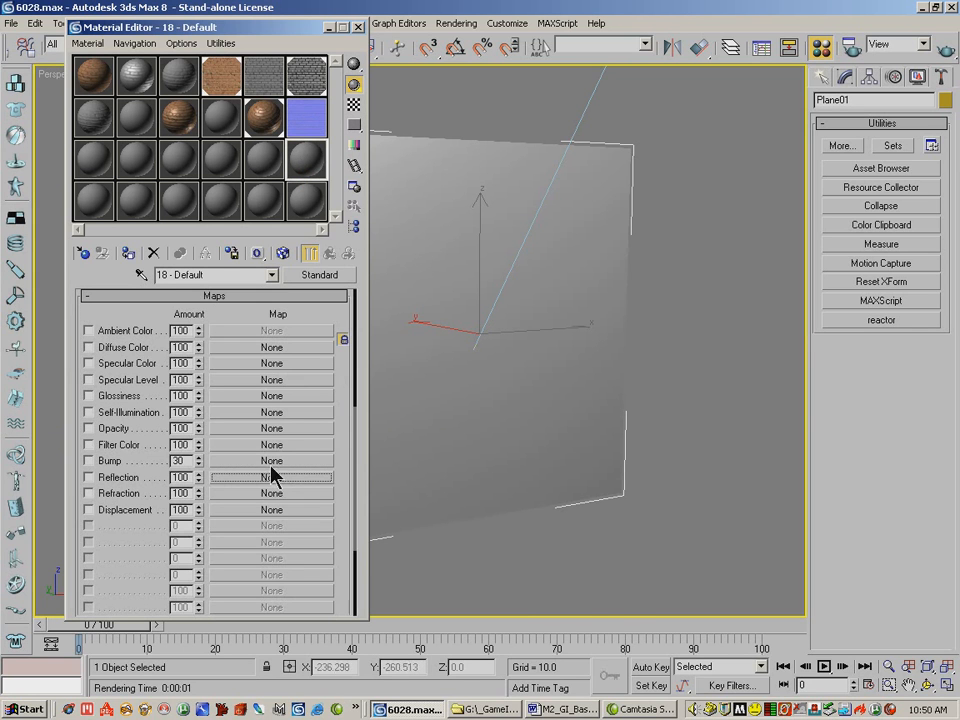
pyautogui.click(272, 462)
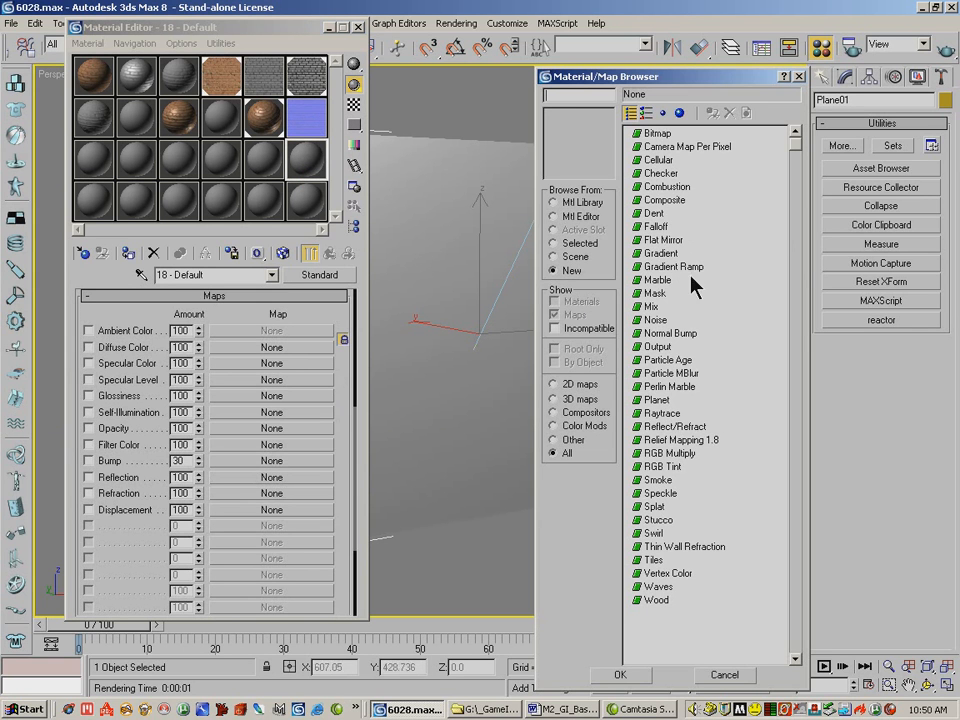
pyautogui.doubleClick(671, 333)
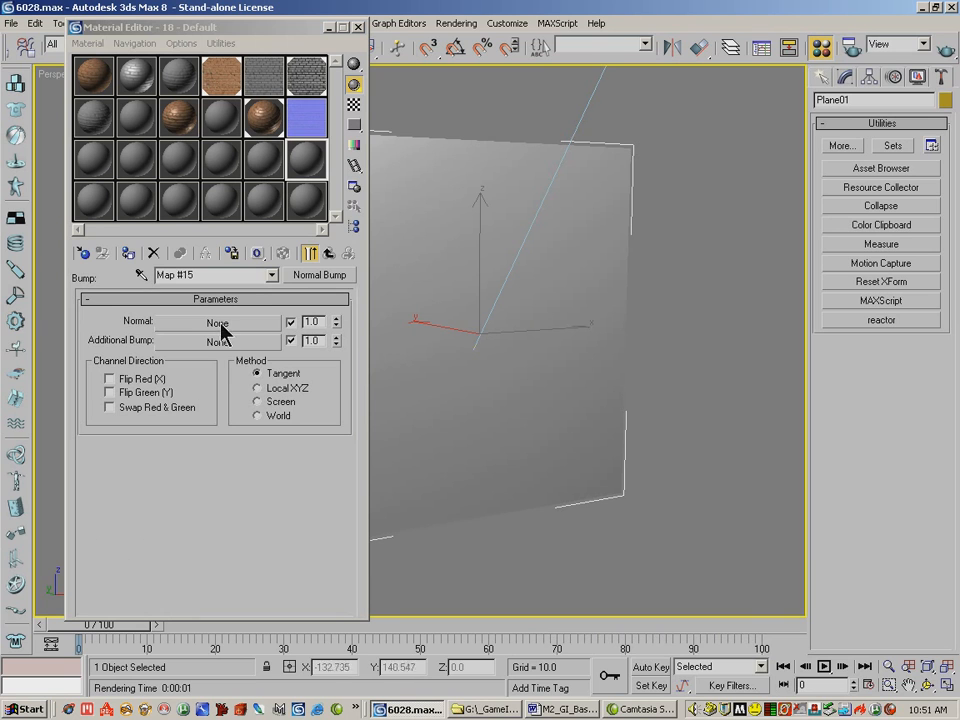
pyautogui.moveTo(316, 119); pyautogui.dragTo(218, 326)
pyautogui.click(180, 371)
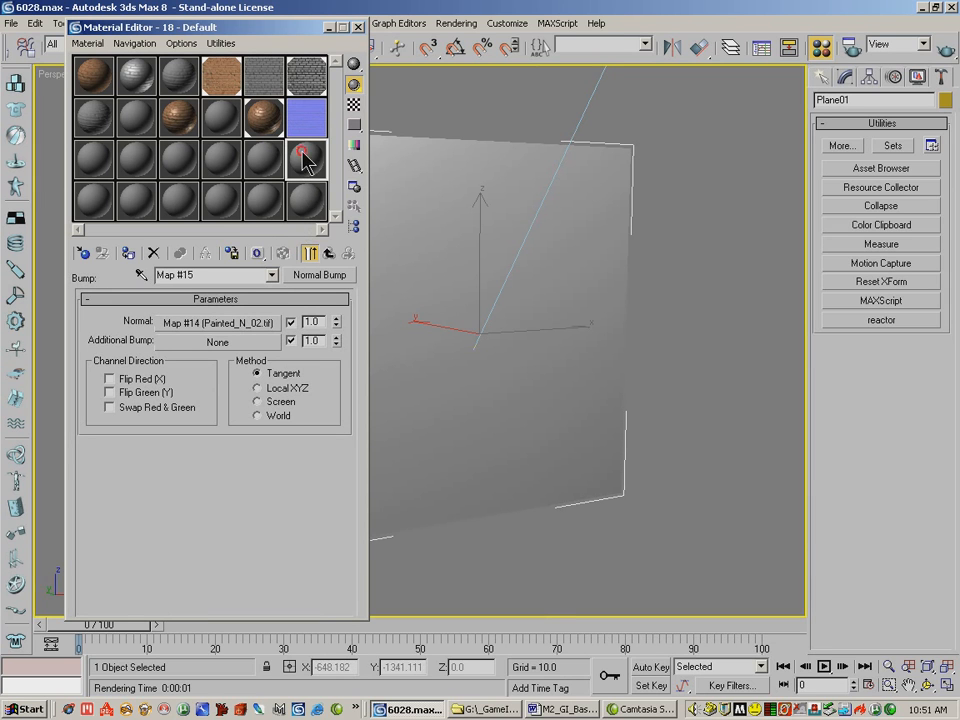
# Assign 18 - Default to the plane, return to the material's top level, and render the Perspective view
pyautogui.moveTo(313, 156); pyautogui.dragTo(457, 234)
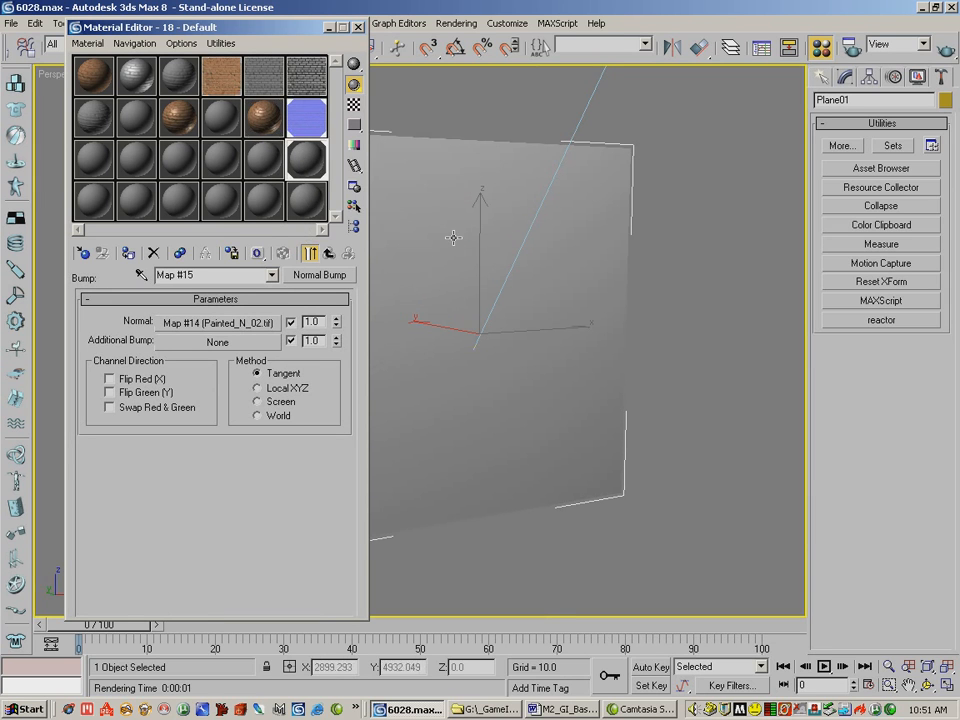
pyautogui.click(272, 274)
pyautogui.click(223, 285)
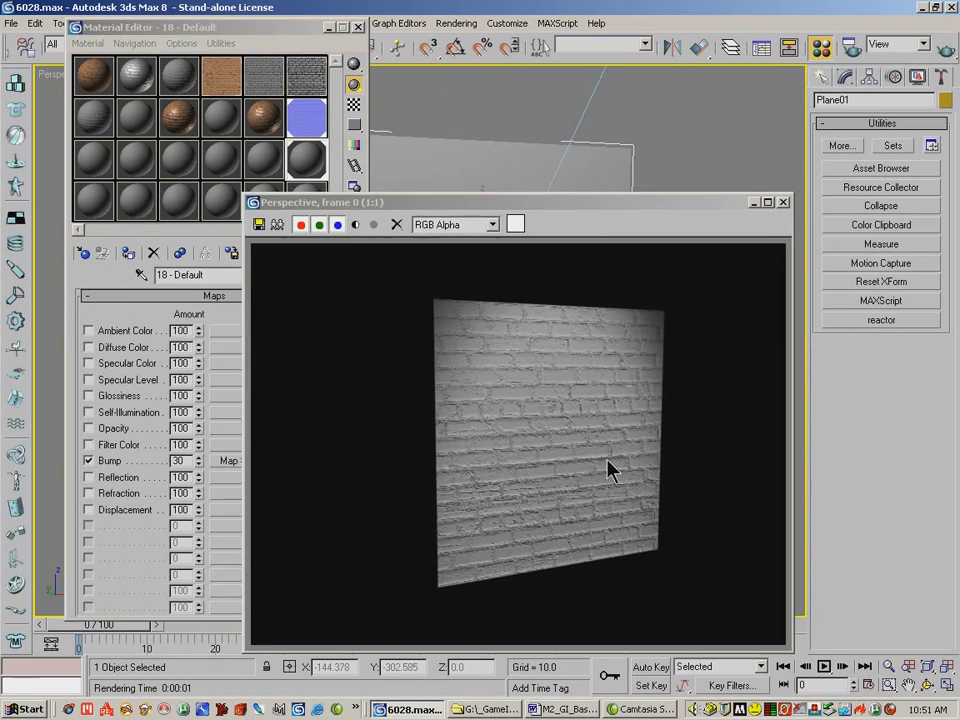
# Assign 11 - Default with its diffuse, specular level and normal bump maps to the plane, and render the Perspective view
pyautogui.click(272, 145)
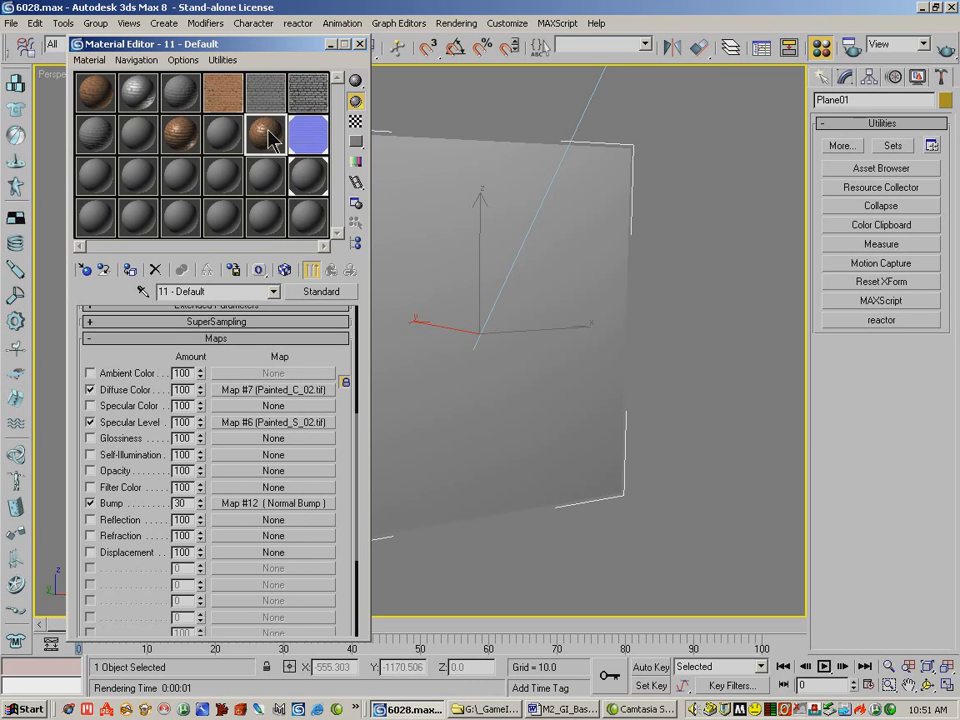
pyautogui.moveTo(270, 140); pyautogui.dragTo(439, 214)
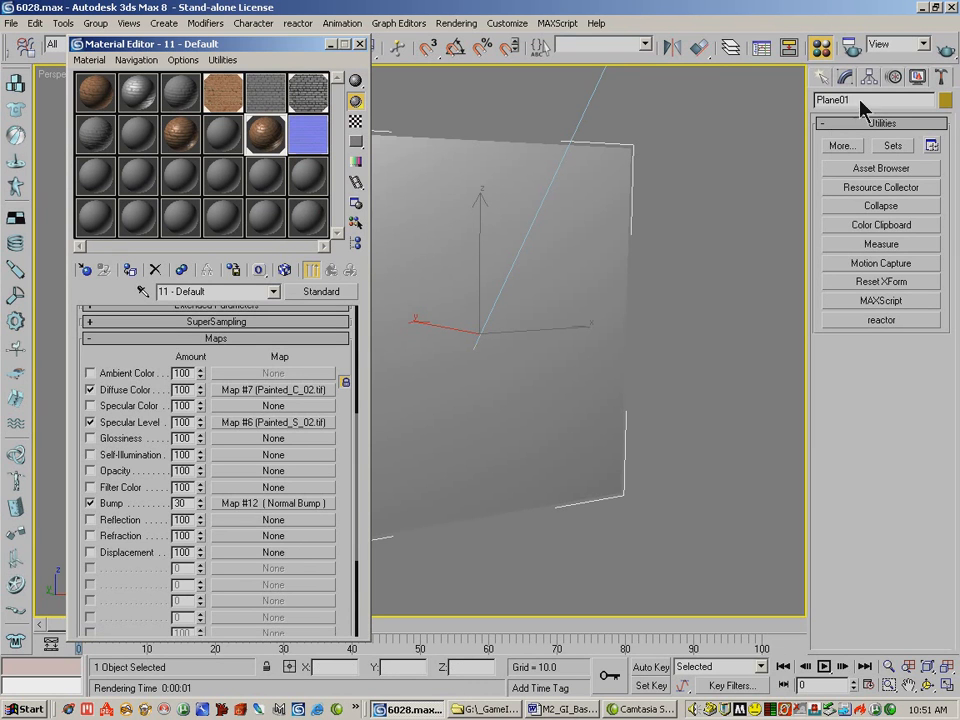
pyautogui.click(944, 50)
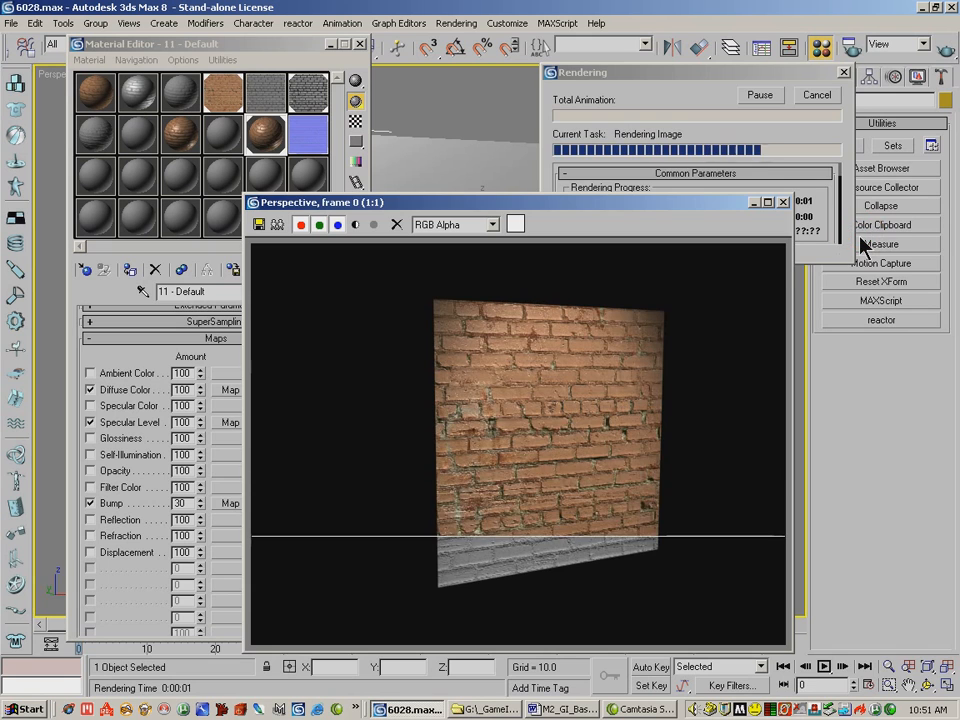